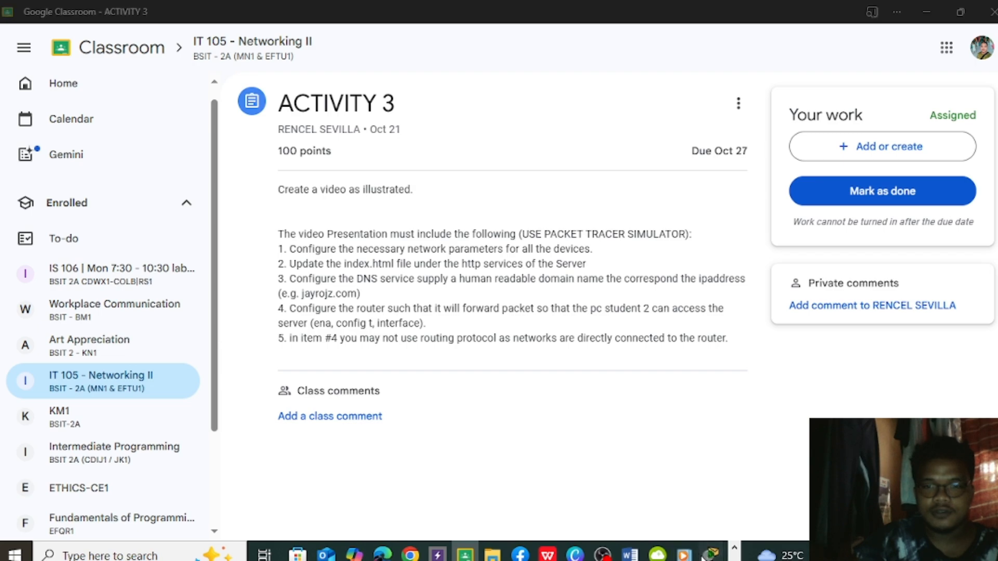
- Switch to Cisco Packet Tracer and place a 1941 router in the workspace above and between the two 2960 switches
mouse_move(713, 554)
left_click(608, 511)
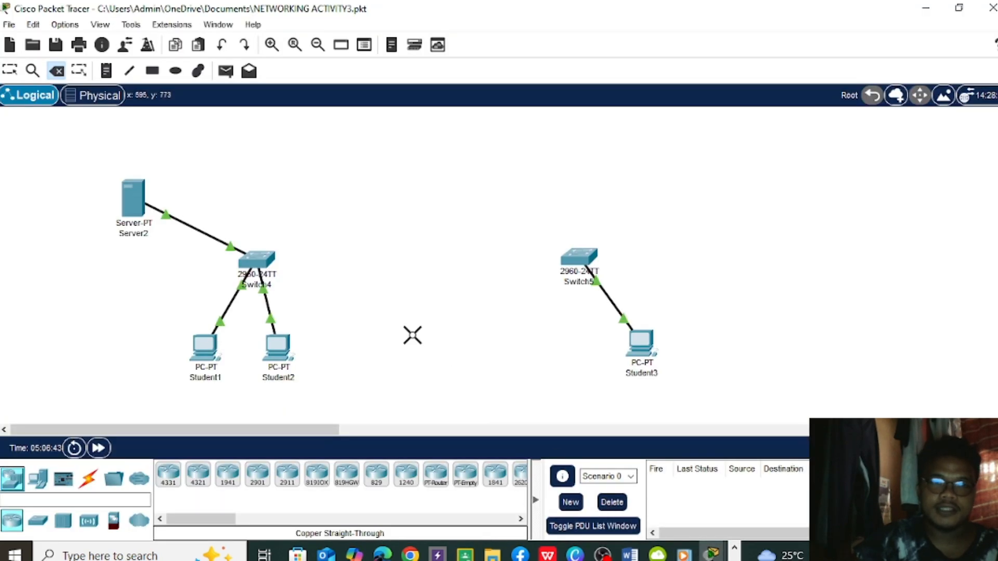
left_click(12, 72)
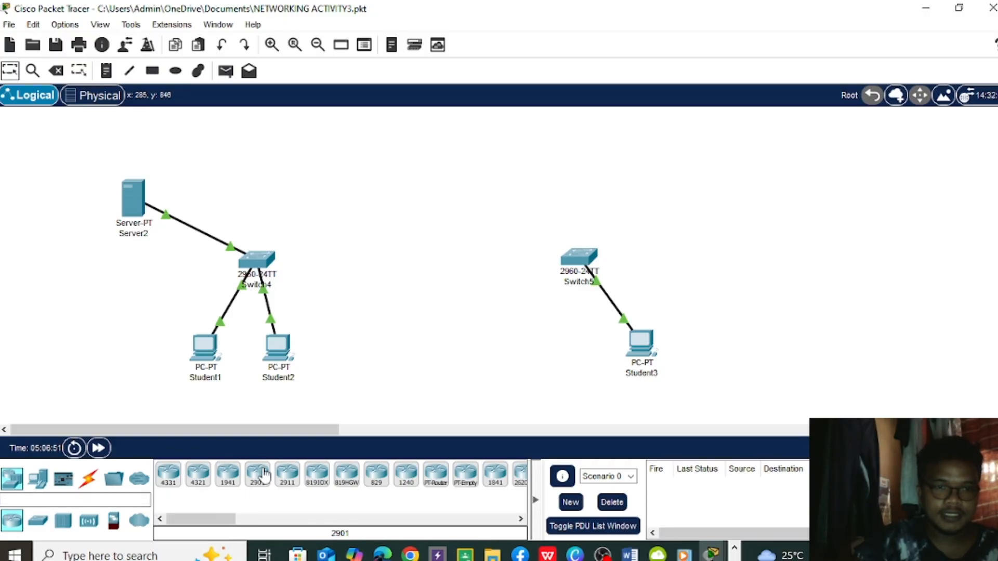
left_click(229, 472)
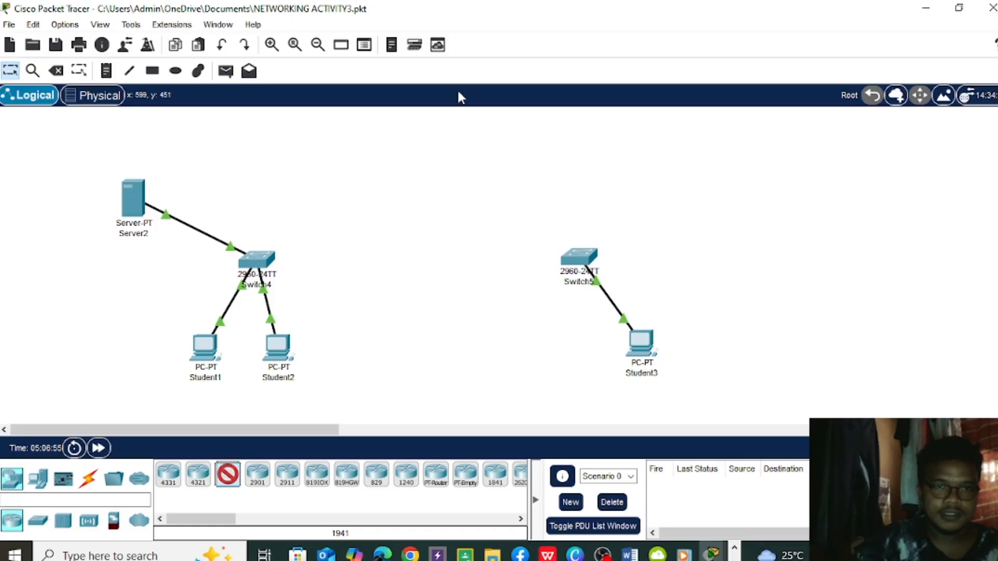
left_click(407, 164)
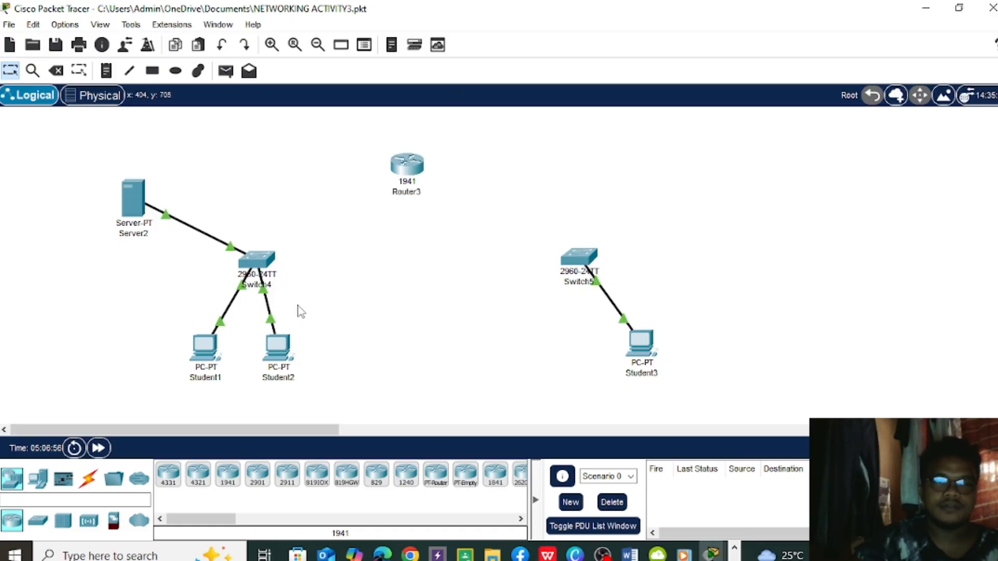
- Connect Switch4's FastEthernet0/2 to the 1941 router's GigabitEthernet0/0 with a copper straight-through cable
left_click(91, 491)
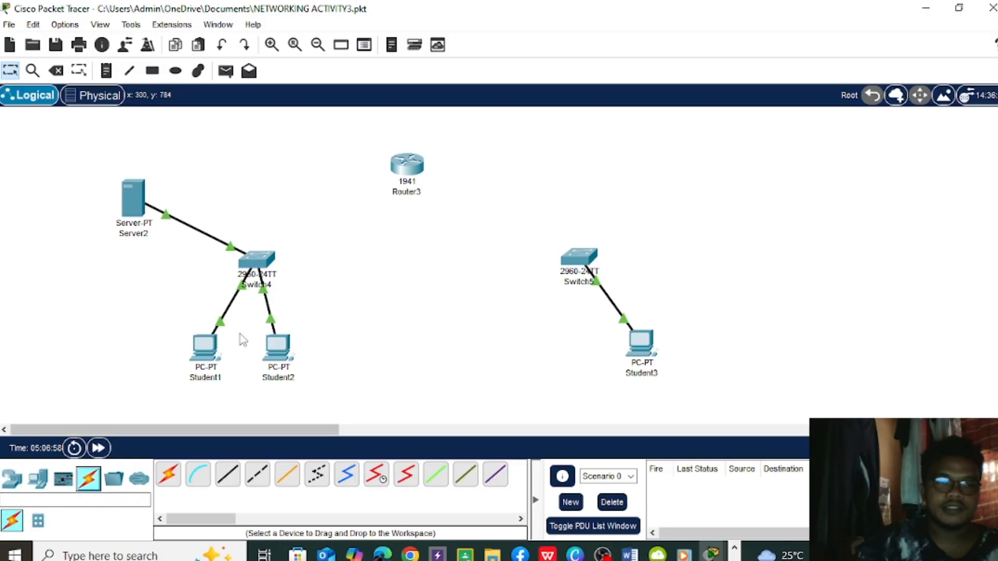
left_click(228, 474)
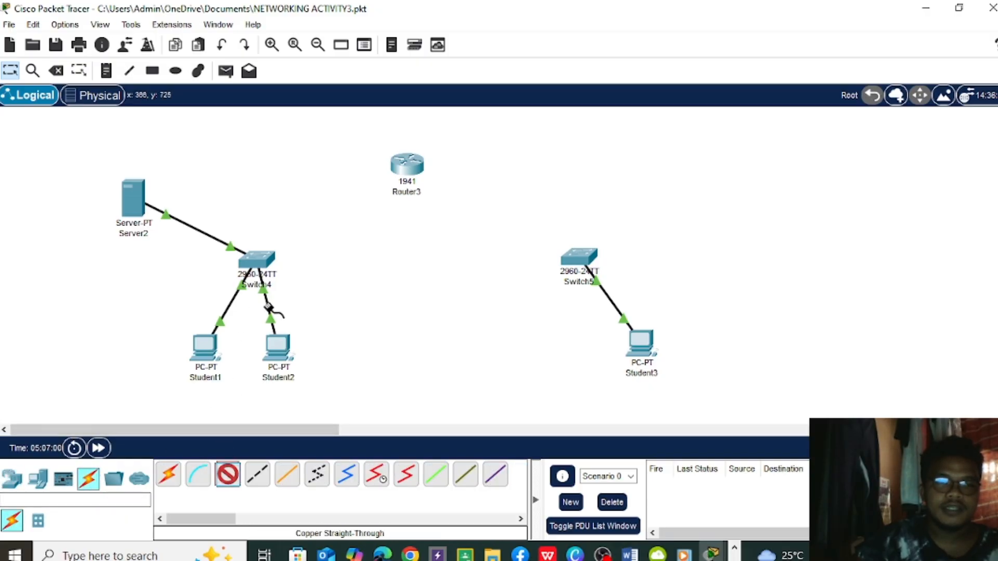
left_click(265, 264)
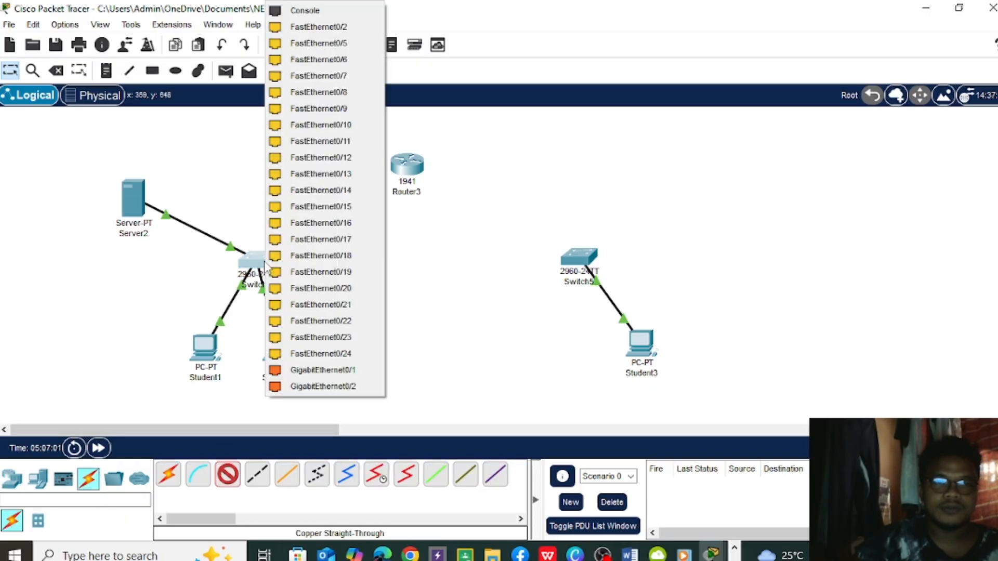
left_click(343, 27)
left_click(407, 166)
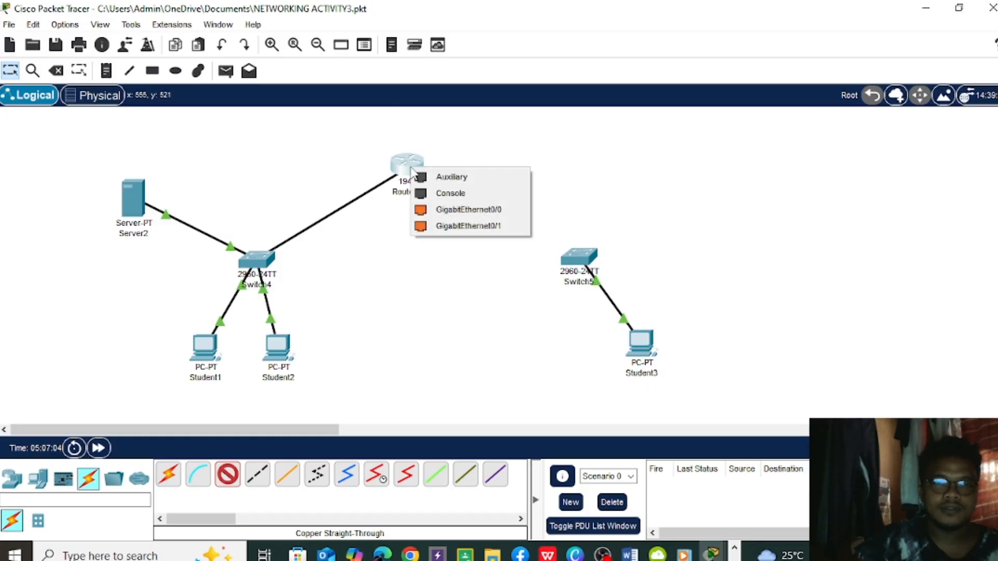
left_click(442, 212)
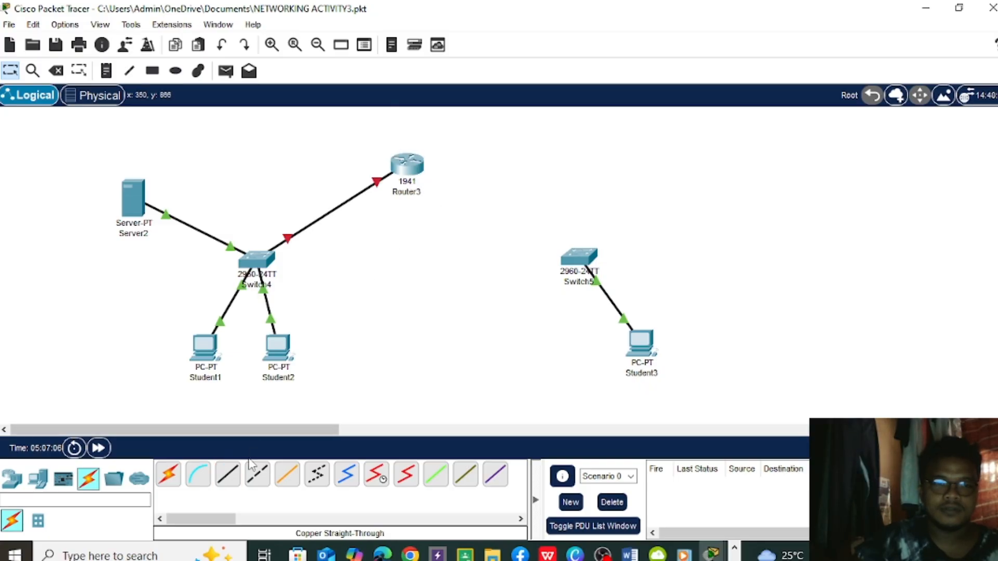
- Connect the 1941 router's GigabitEthernet0/1 to Switch5's FastEthernet0/1 with a copper straight-through cable
left_click(227, 474)
left_click(417, 173)
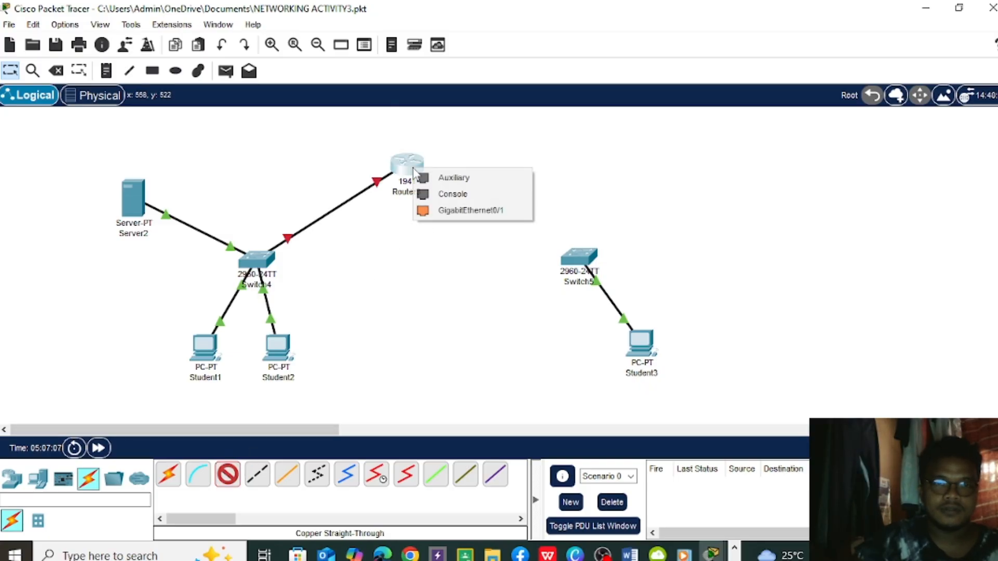
left_click(436, 211)
left_click(576, 256)
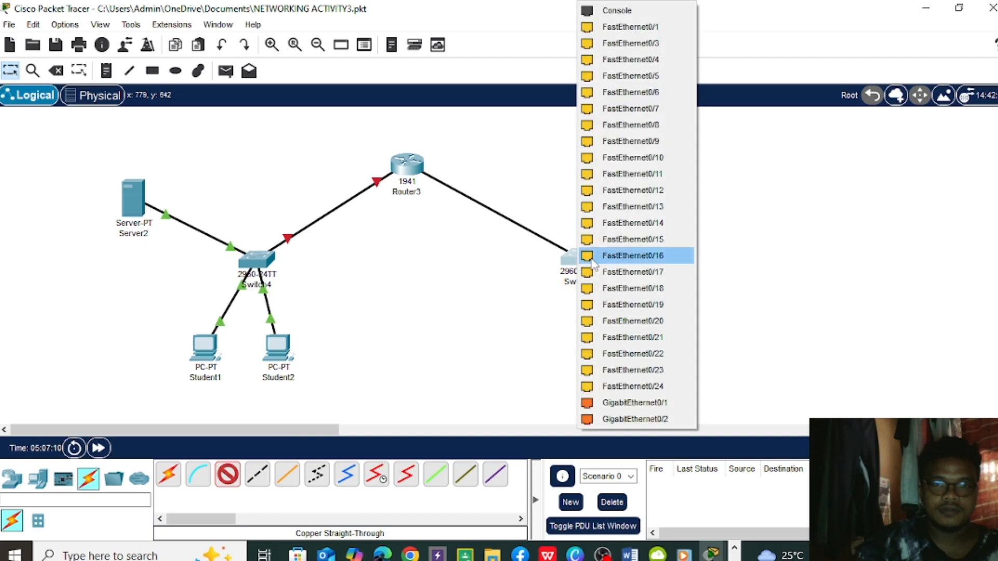
left_click(655, 28)
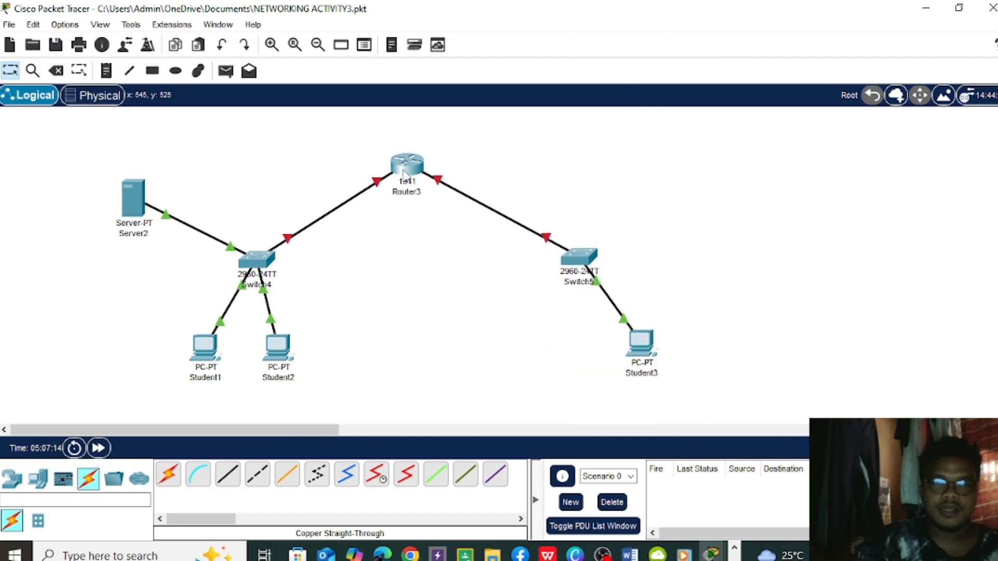
- Open the 1941 router's command line, answer no to the initial configuration dialog and start the session
mouse_move(406, 174)
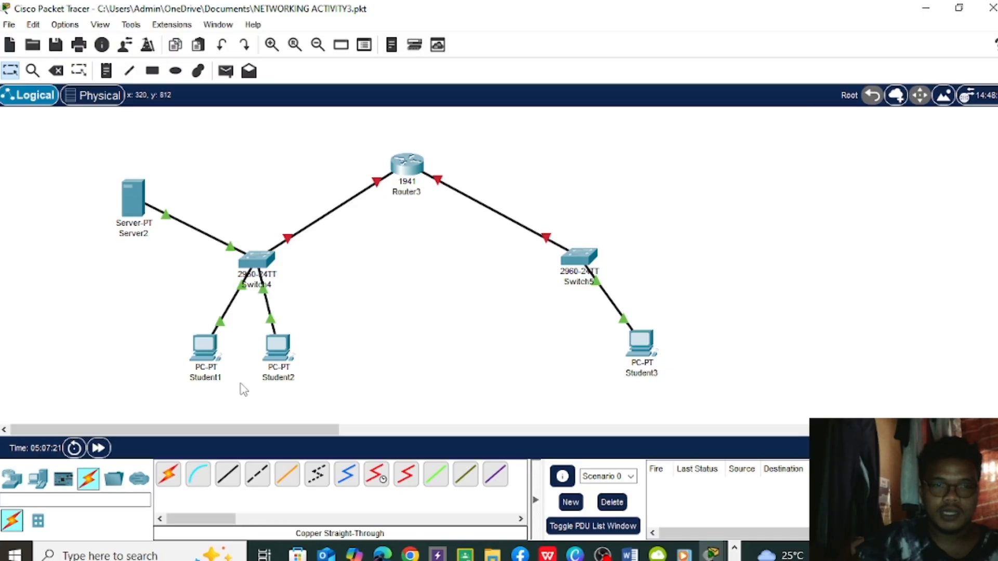
left_click(416, 171)
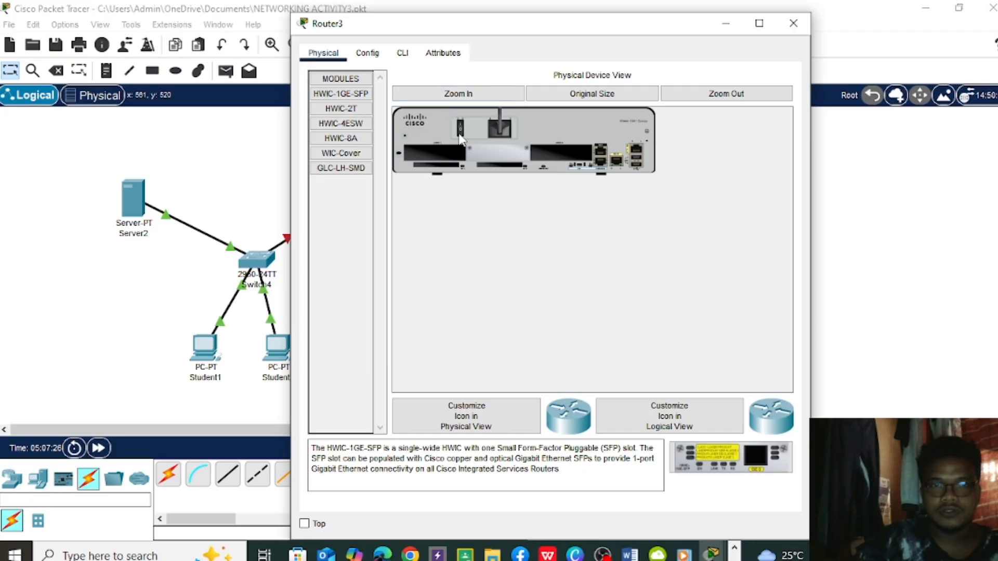
left_click(401, 54)
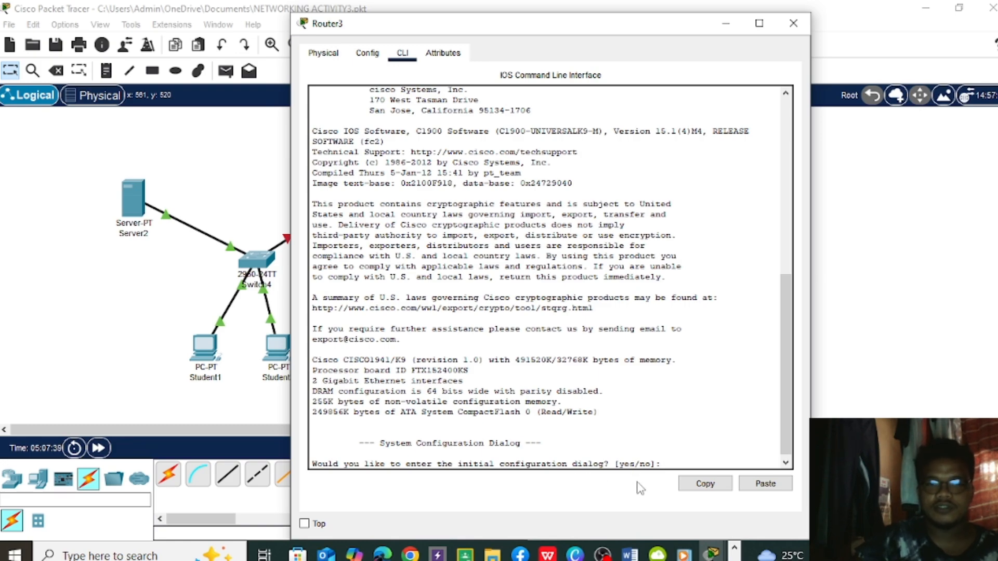
type("no")
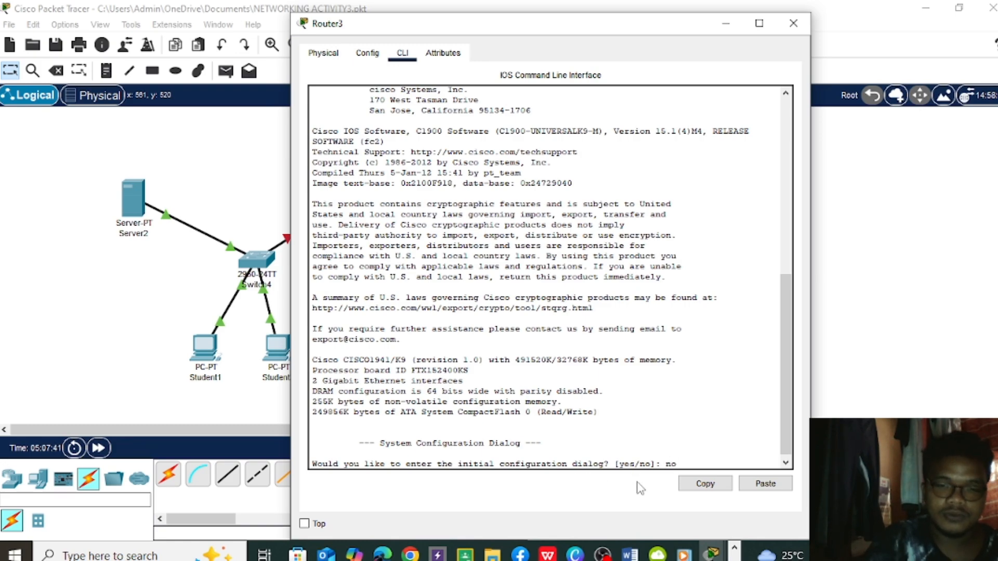
key("Return")
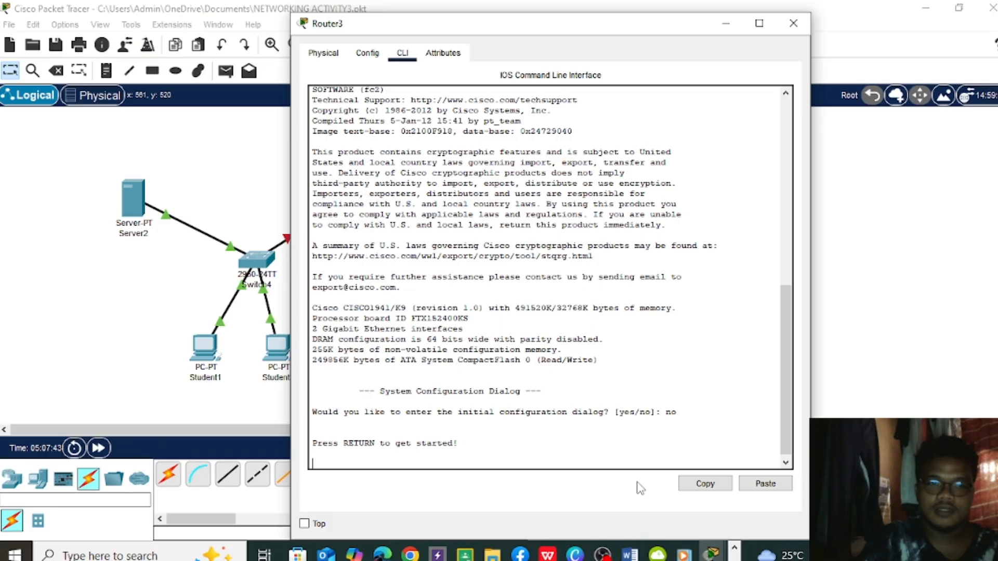
key("Return")
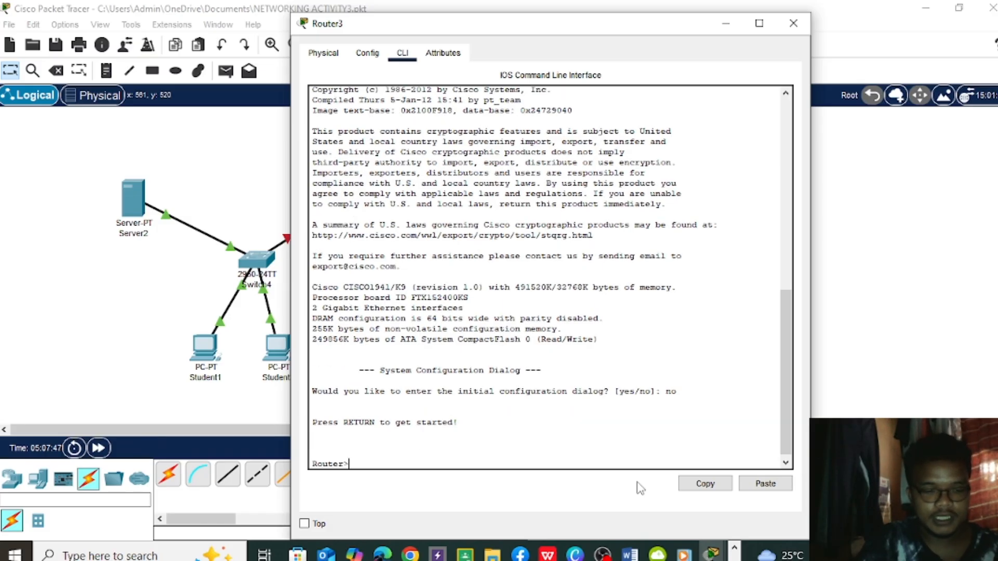
- Enter privileged mode on the router with enable, then global configuration mode with configure and the terminal option
type("enabl")
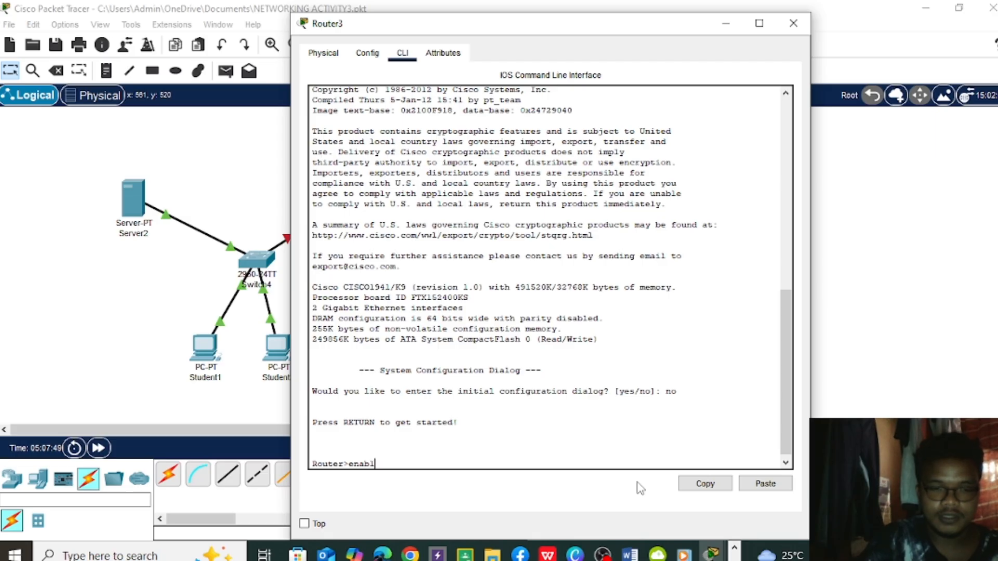
type("e")
key("Return")
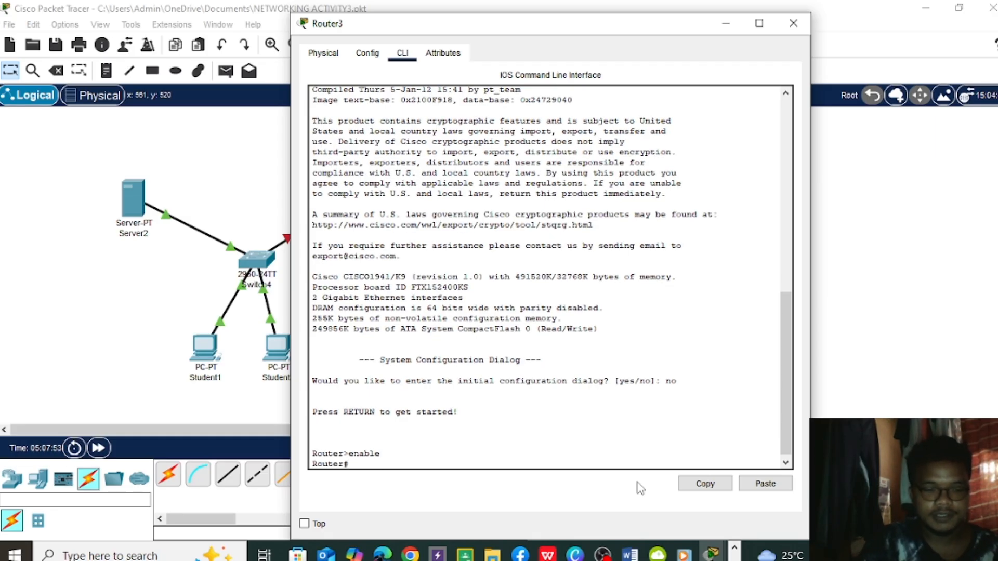
type("c")
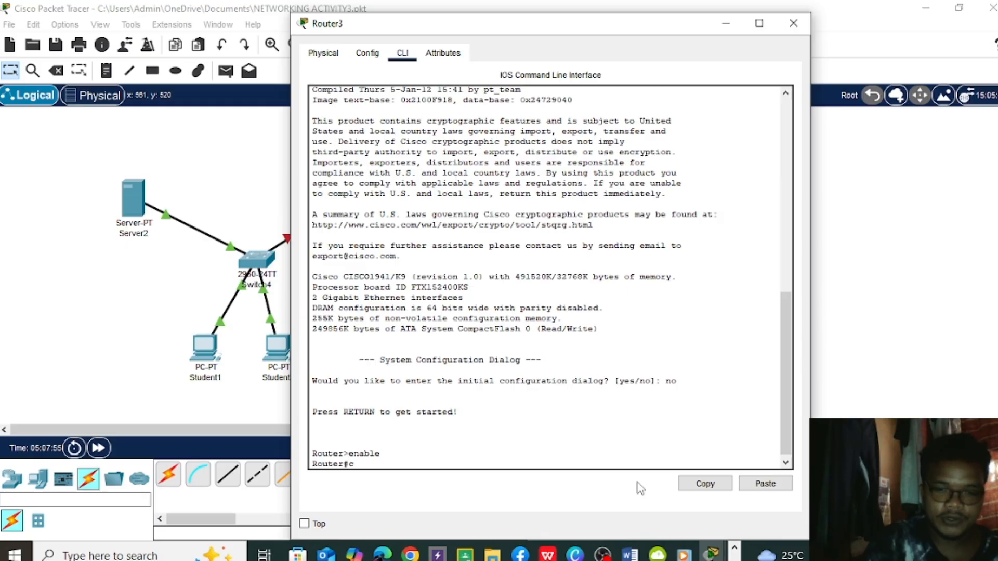
type("onfigure")
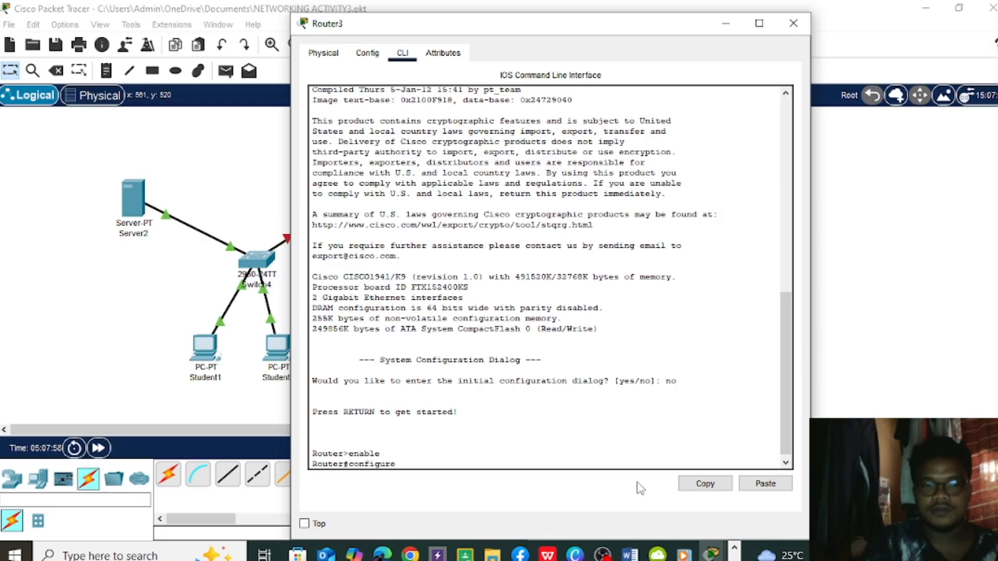
key("Return")
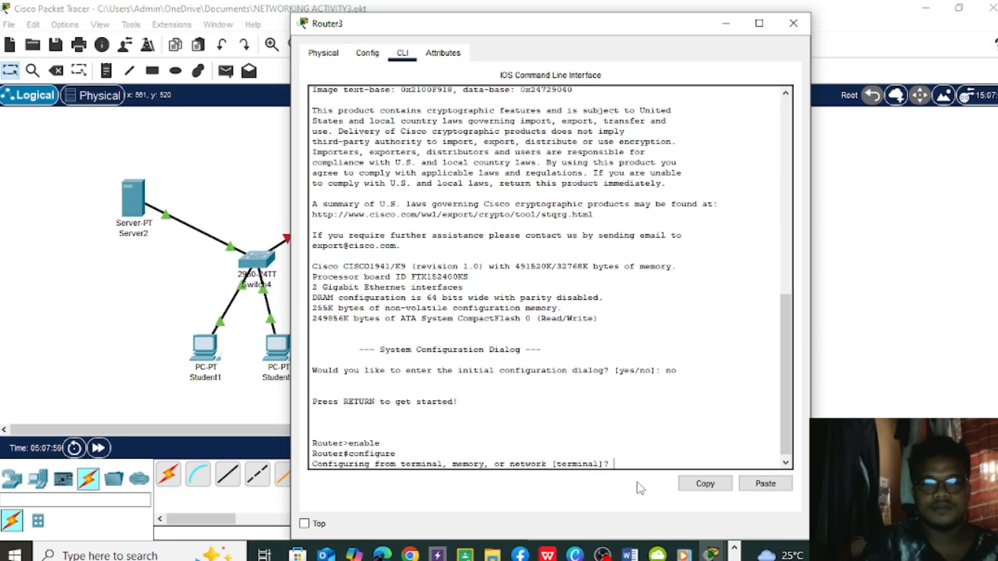
type("termin")
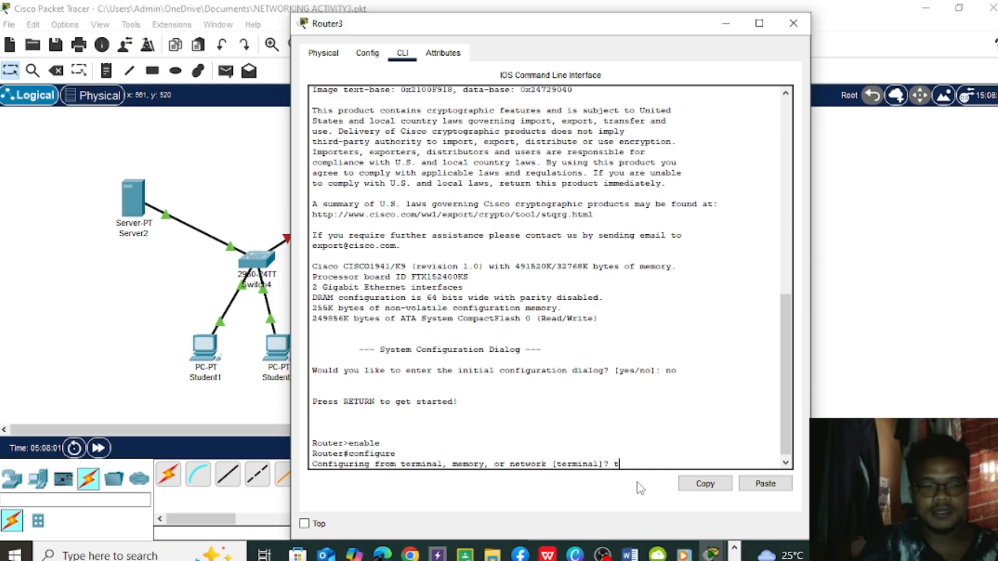
type("al")
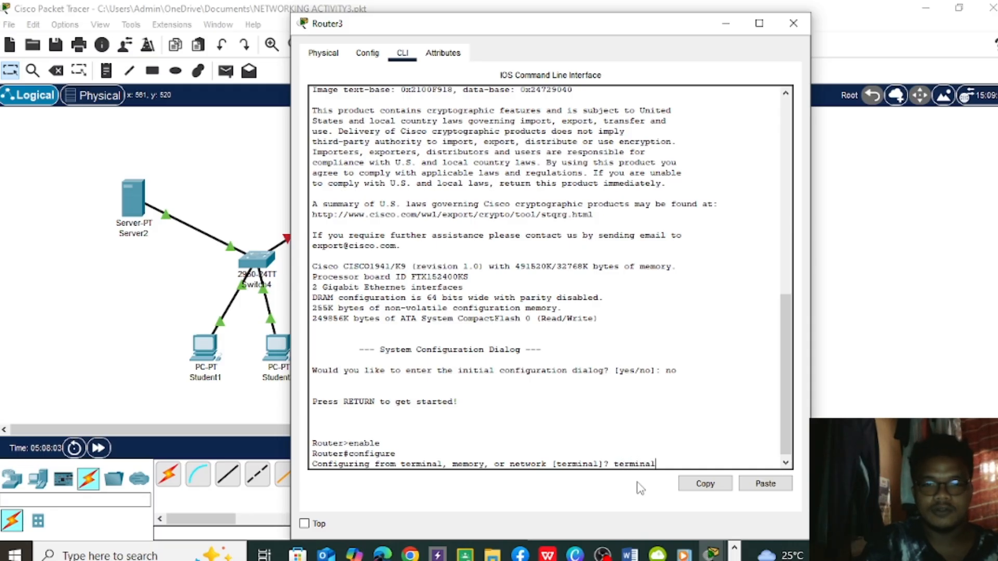
key("Return")
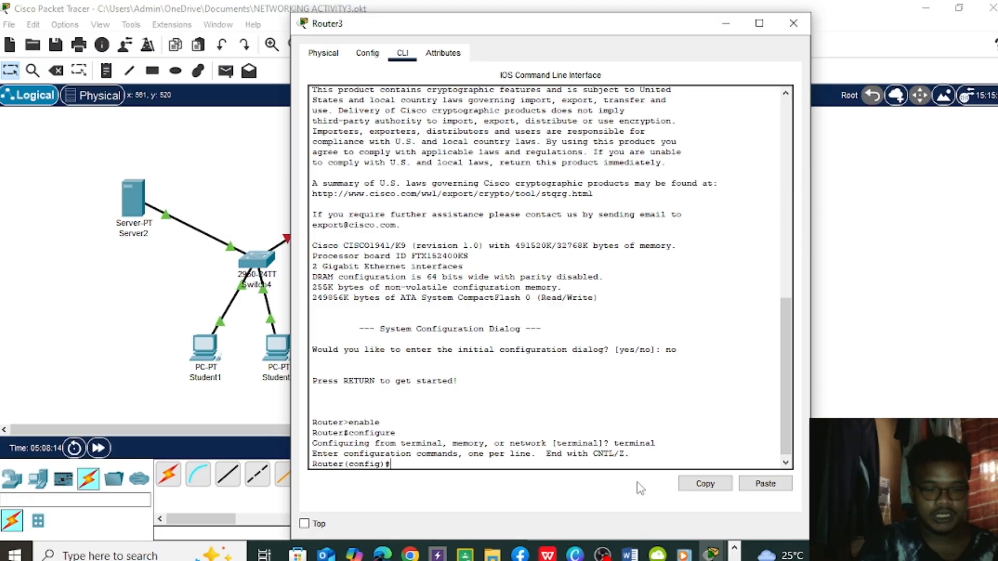
- Enter interface configuration mode for the router's first gigabit port with interface gigabitEthernet 0/0
type("n")
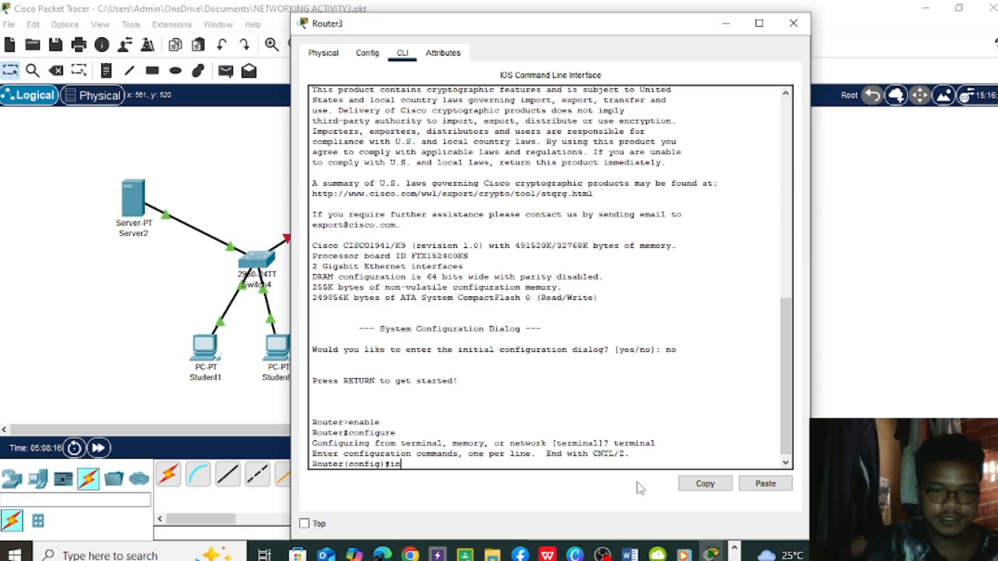
type("terface")
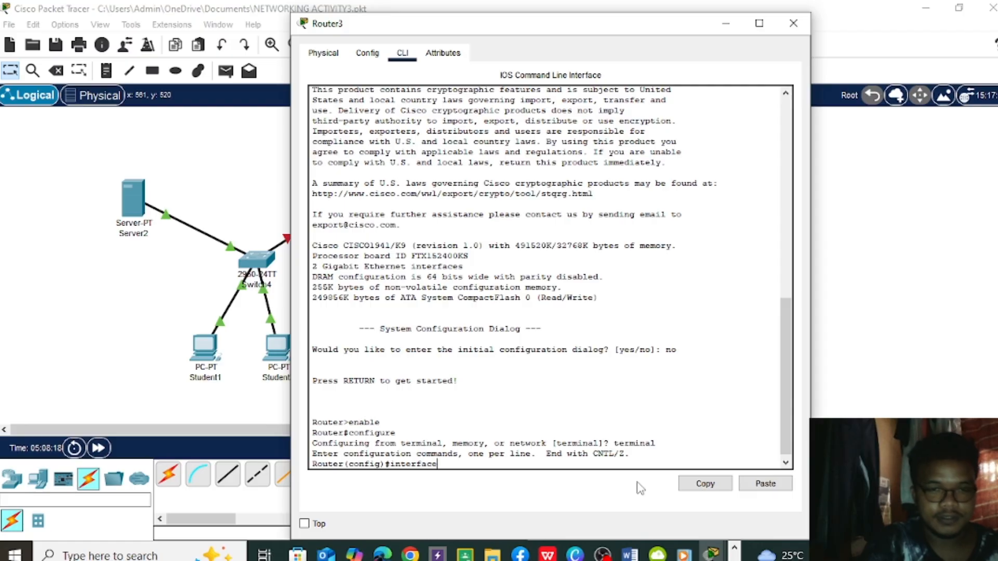
type(" c")
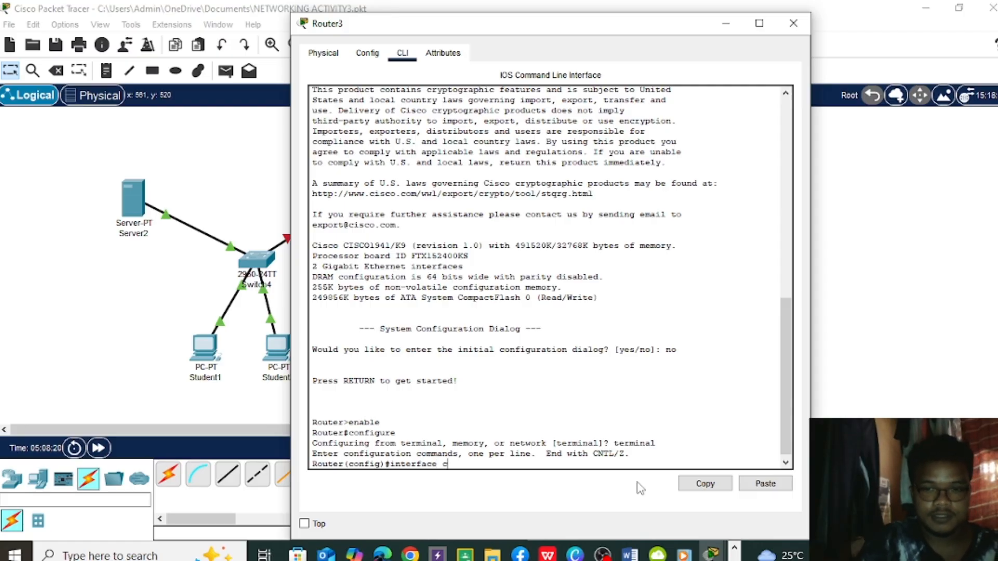
key("BackSpace")
type("gi")
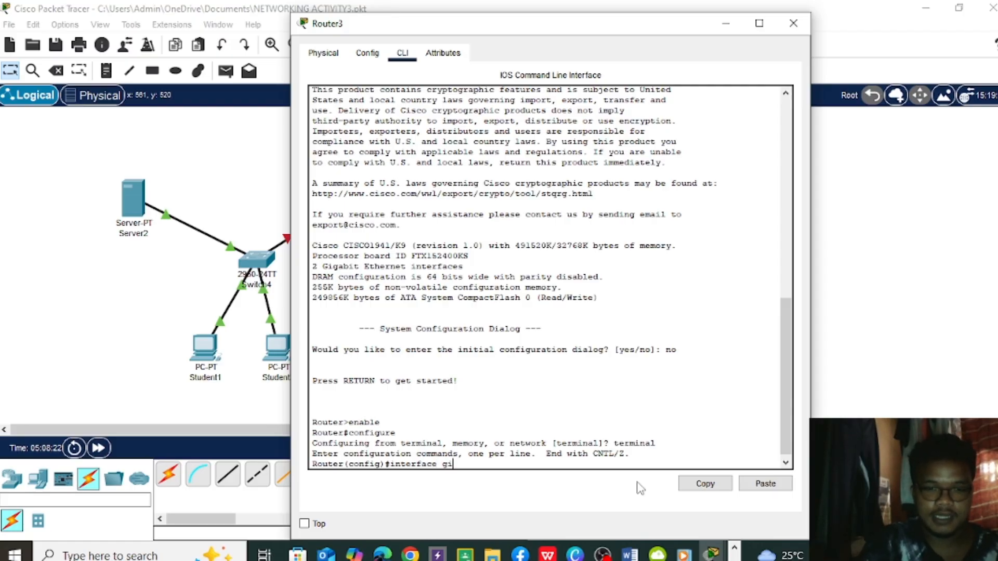
type("gsbi")
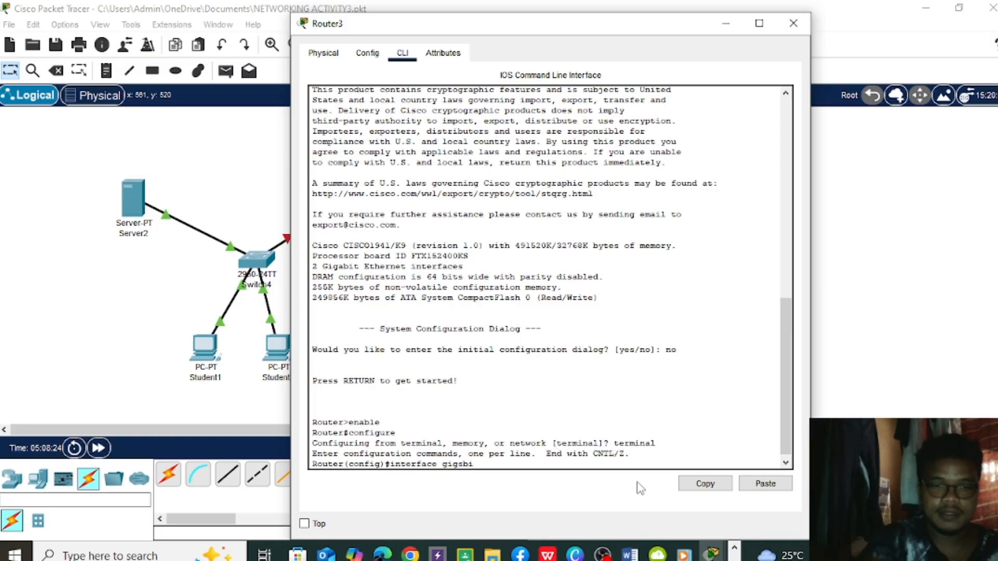
type("t")
key("BackSpace")
key("BackSpace")
key("BackSpace")
key("BackSpace")
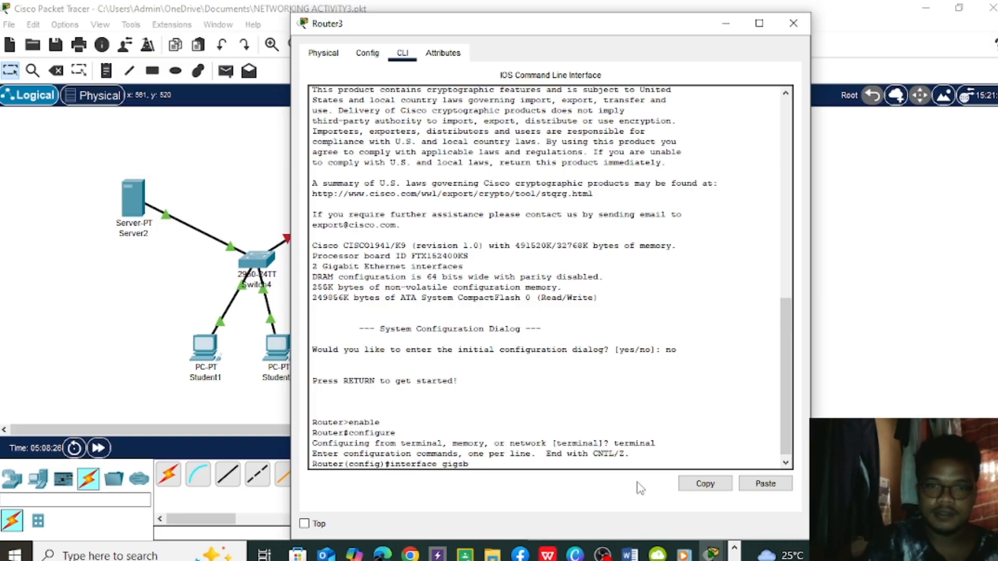
type("abit")
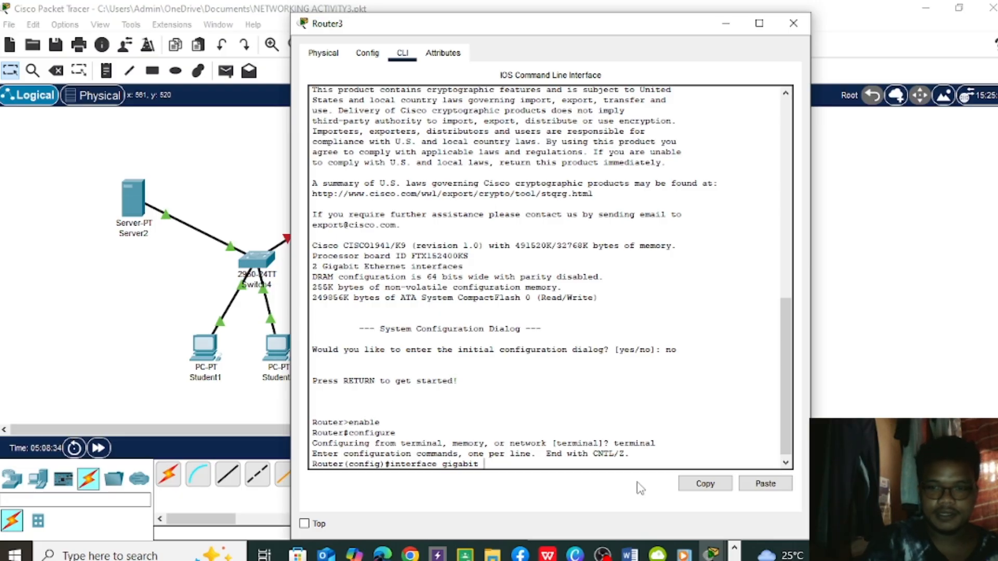
type("E")
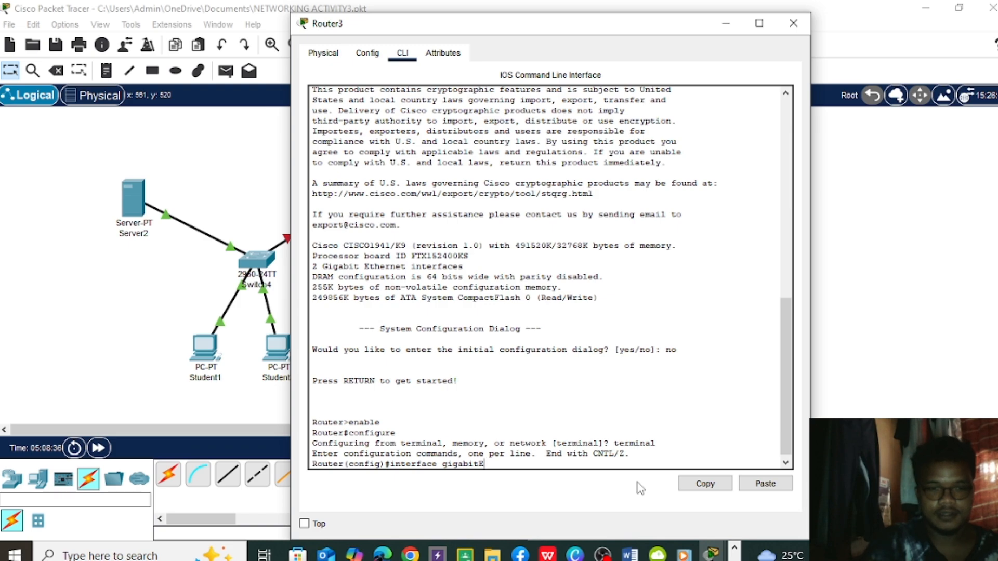
type("thernet")
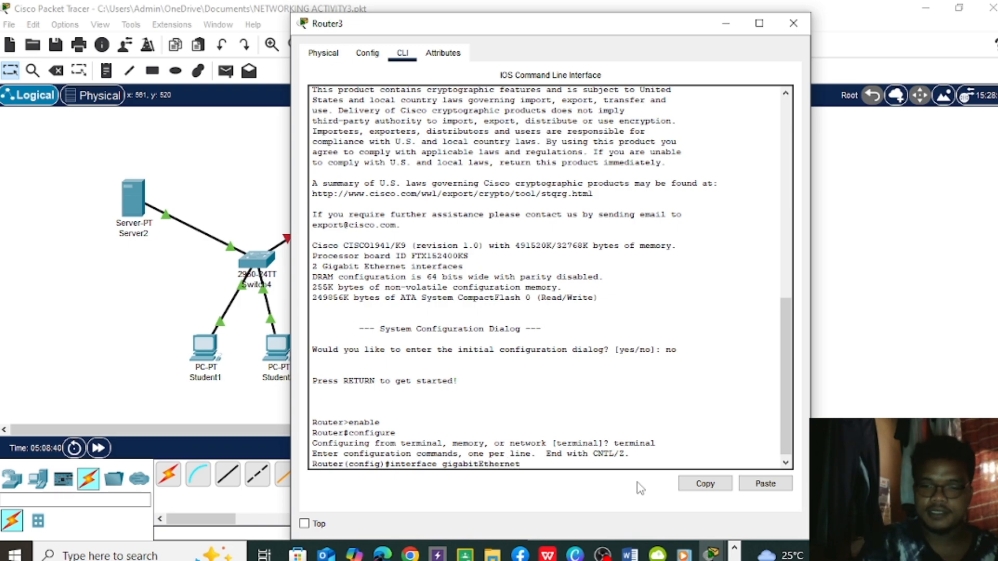
type(" 0/")
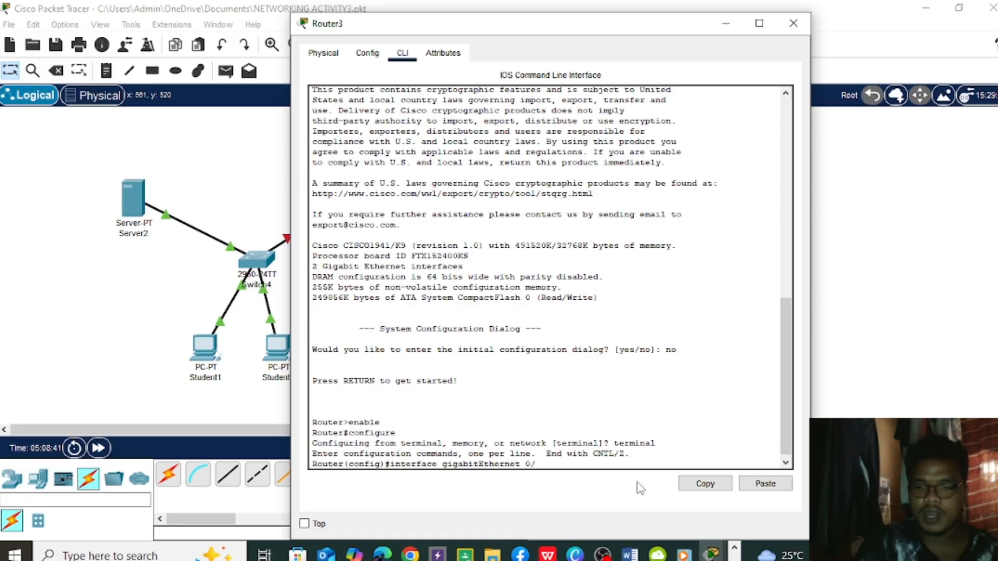
type("1")
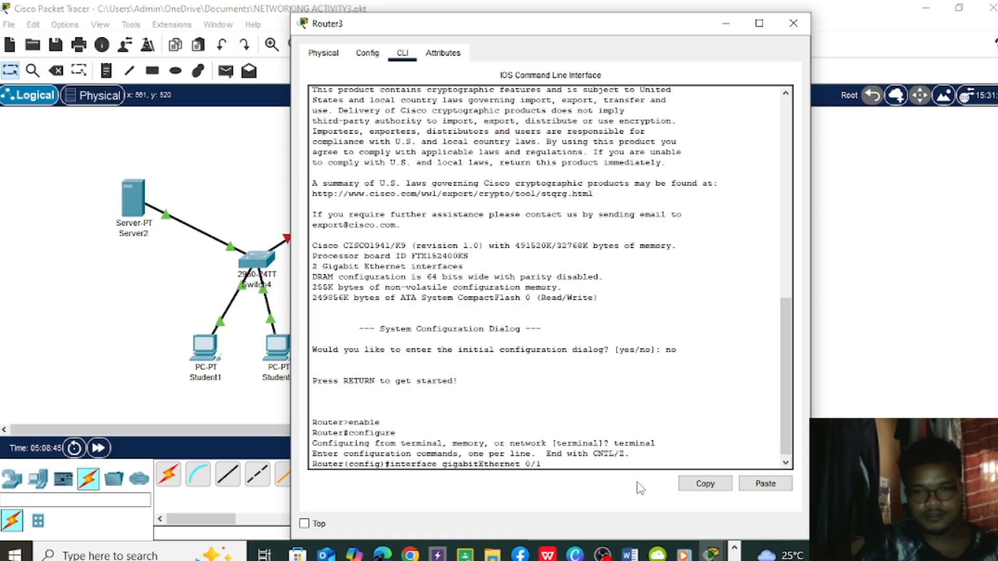
key("BackSpace")
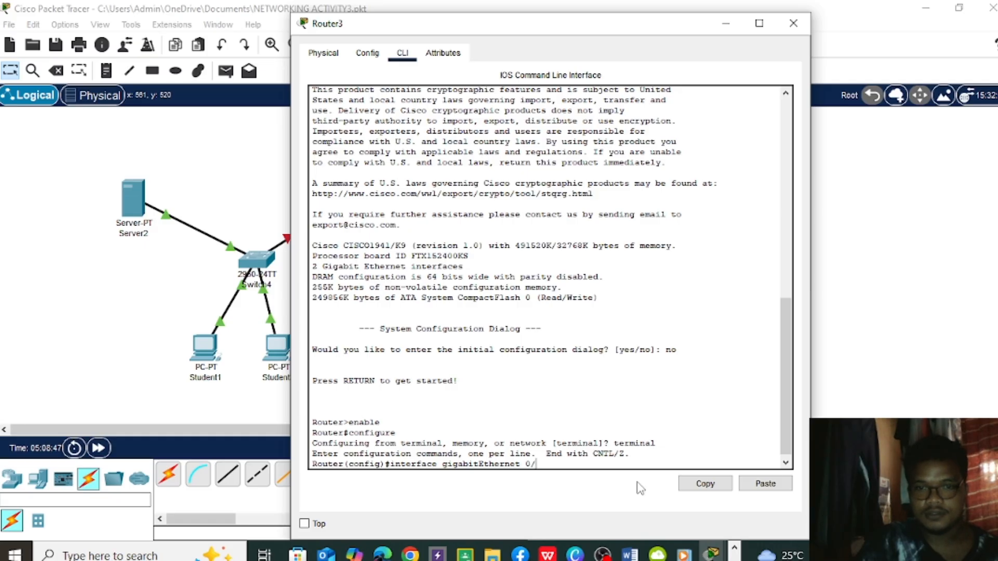
type("0")
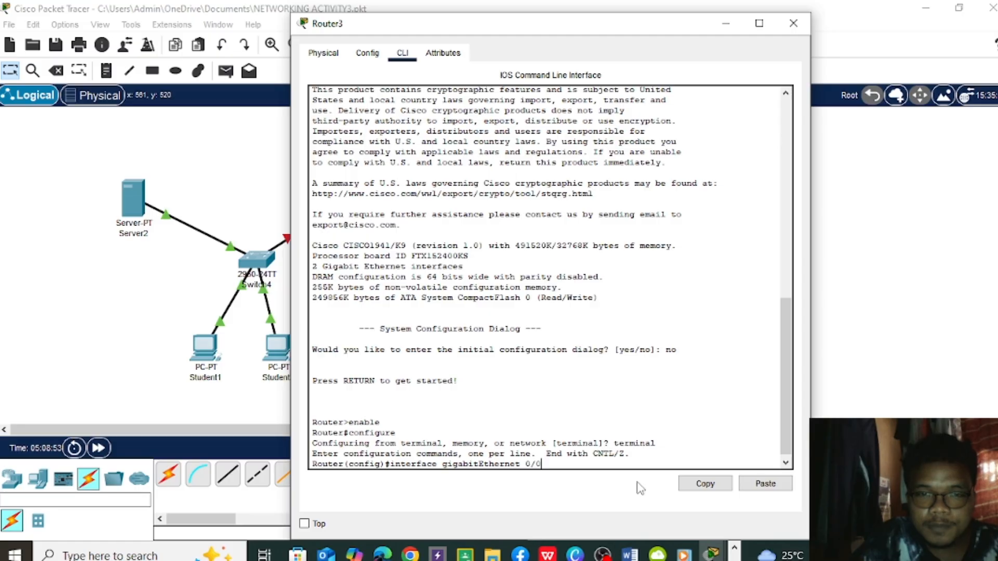
key("Return")
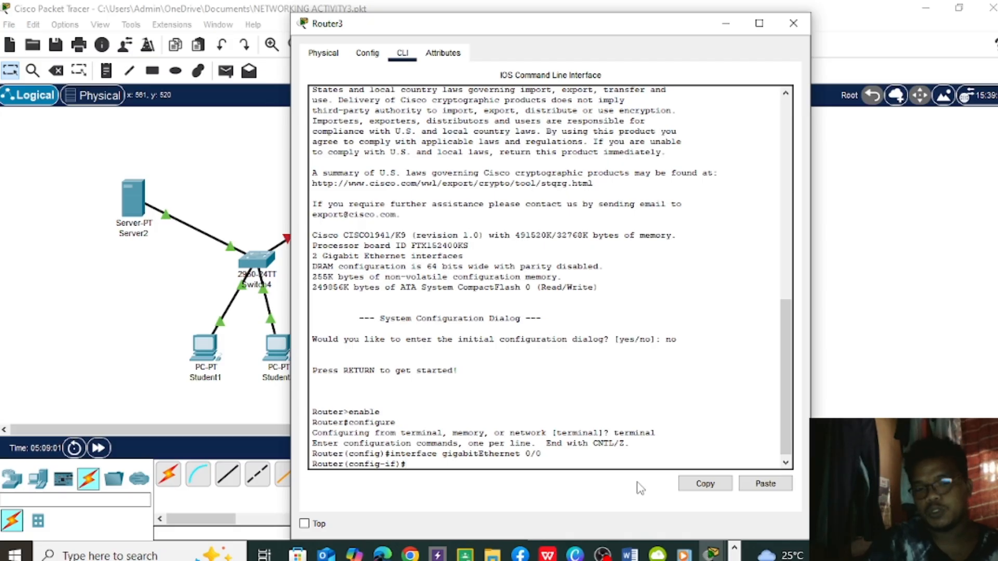
- Assign IP address 192.168.1.1 with subnet mask 255.255.255.0 to the router's GigabitEthernet0/0 interface
type("ip a")
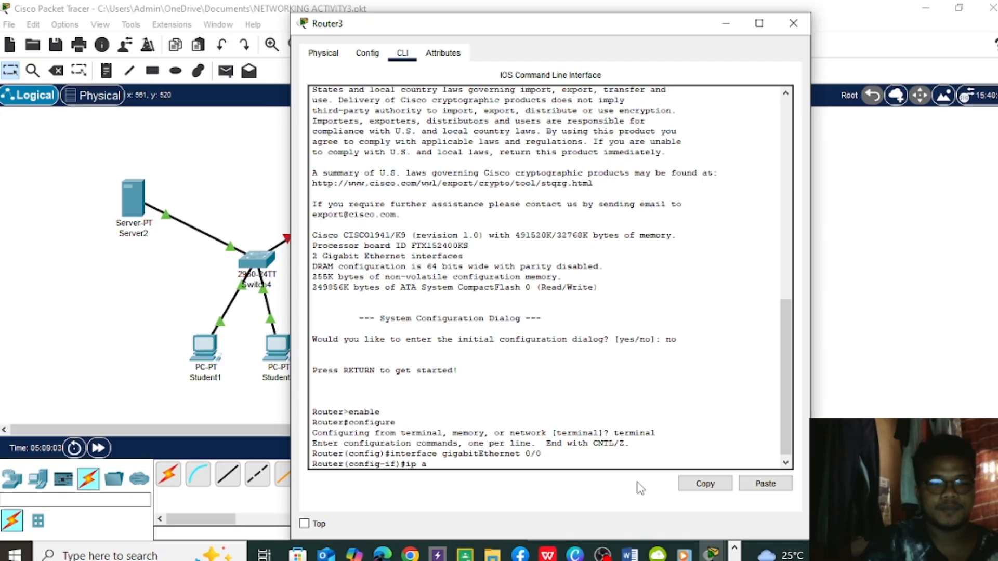
type("ddress")
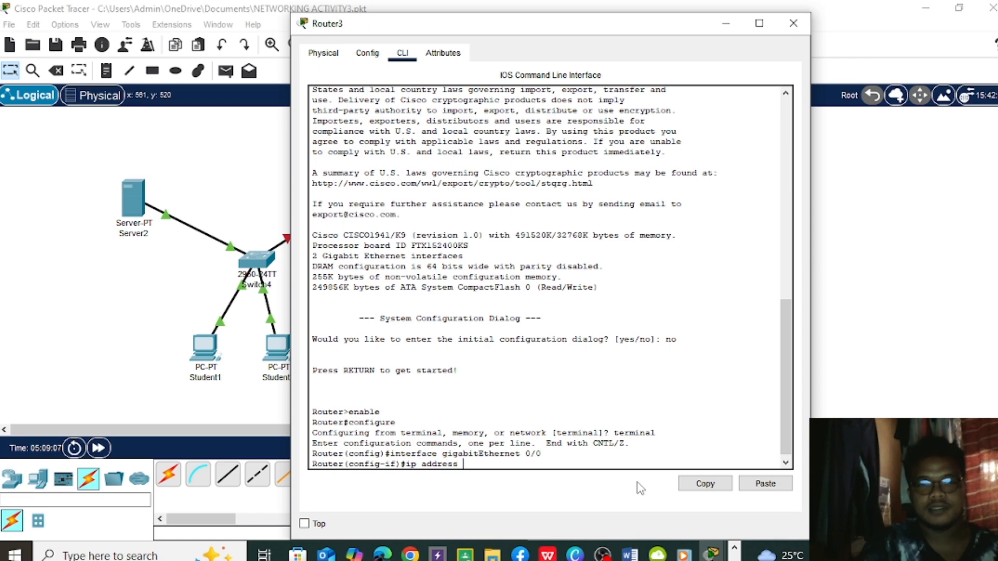
type(" 19")
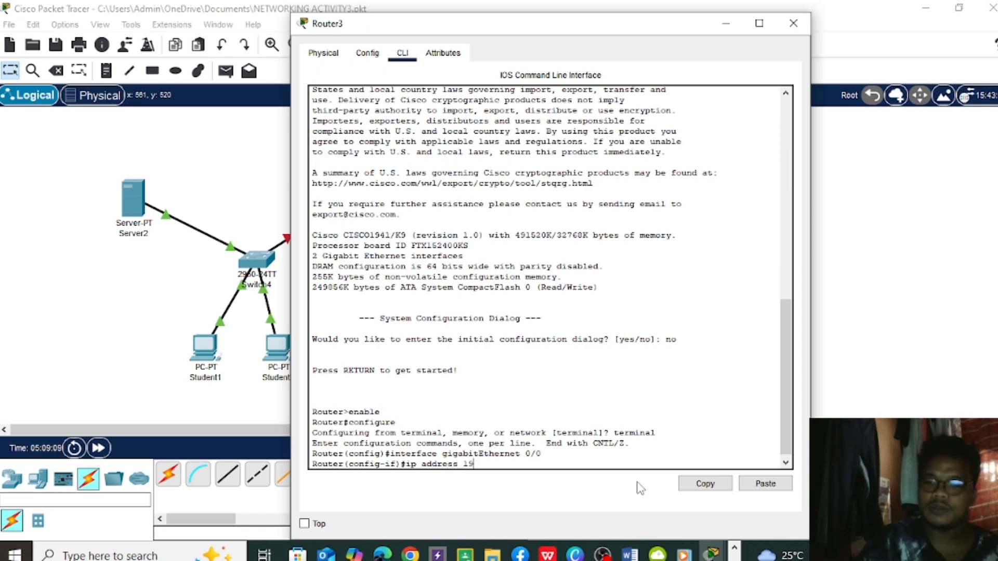
type("2.1")
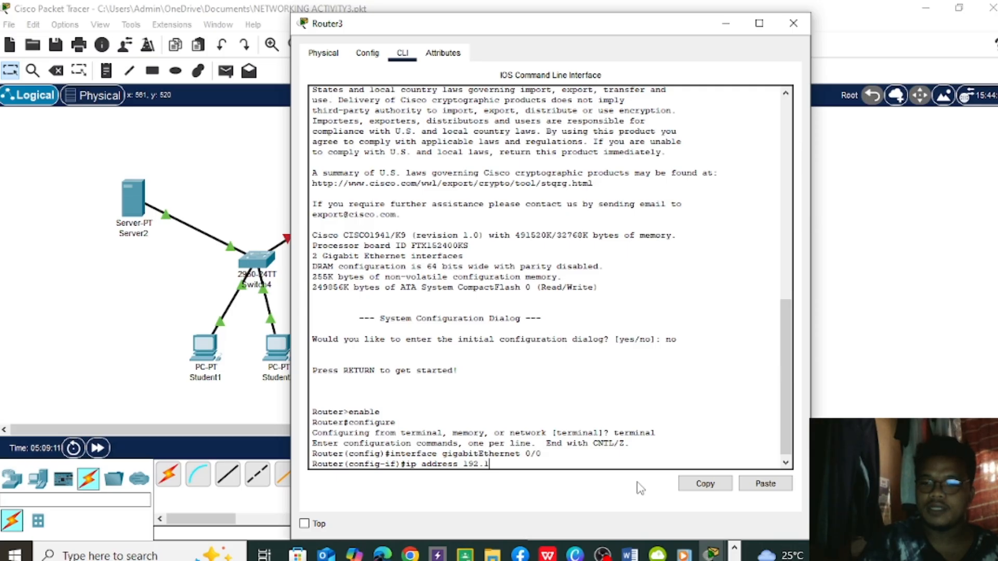
type("68.1")
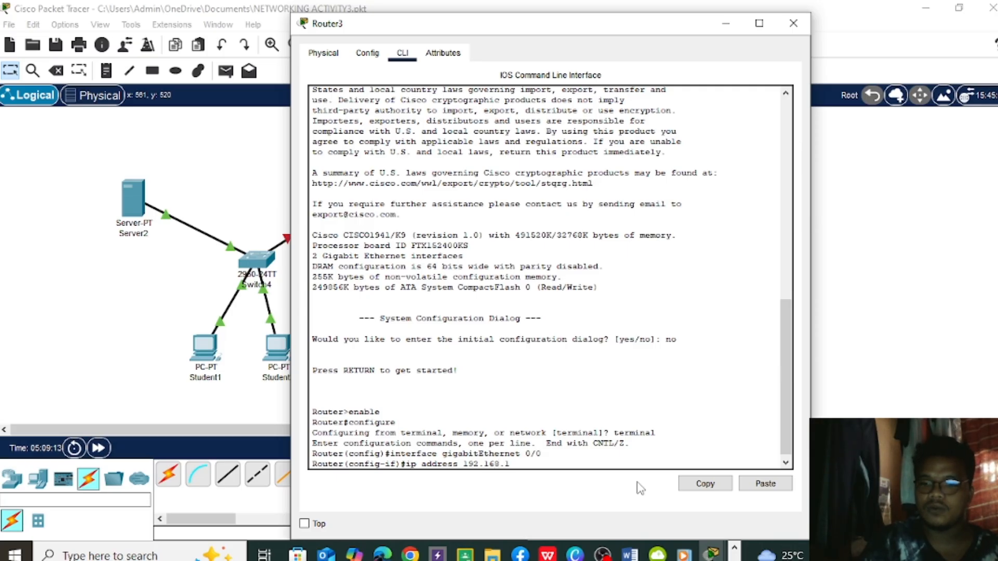
type(".1")
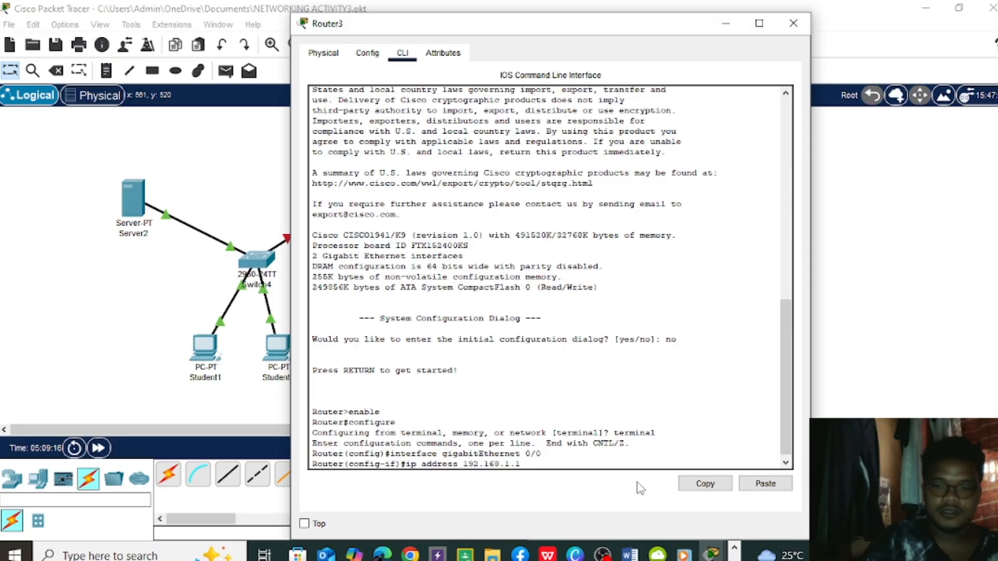
type(" 25")
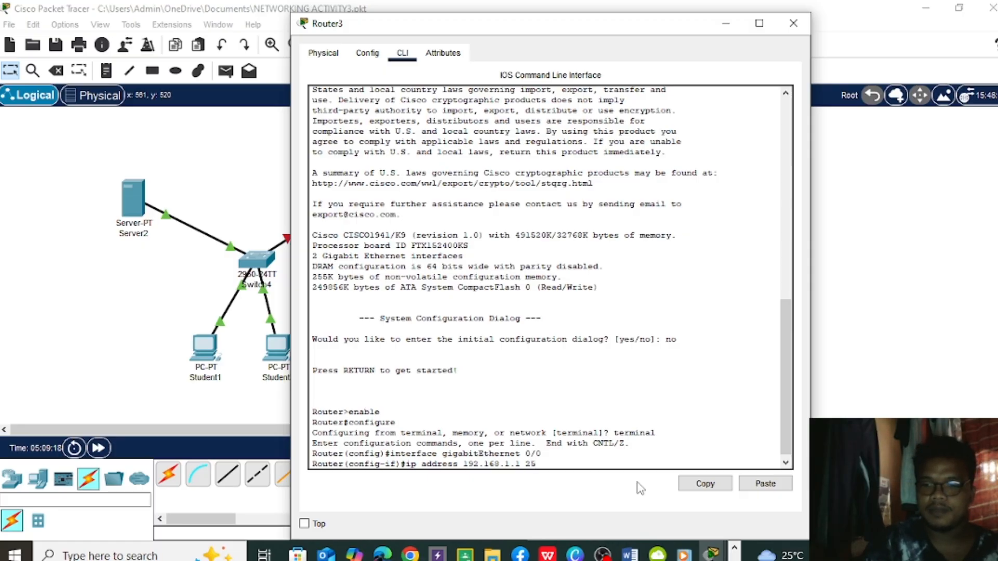
type("5.255.")
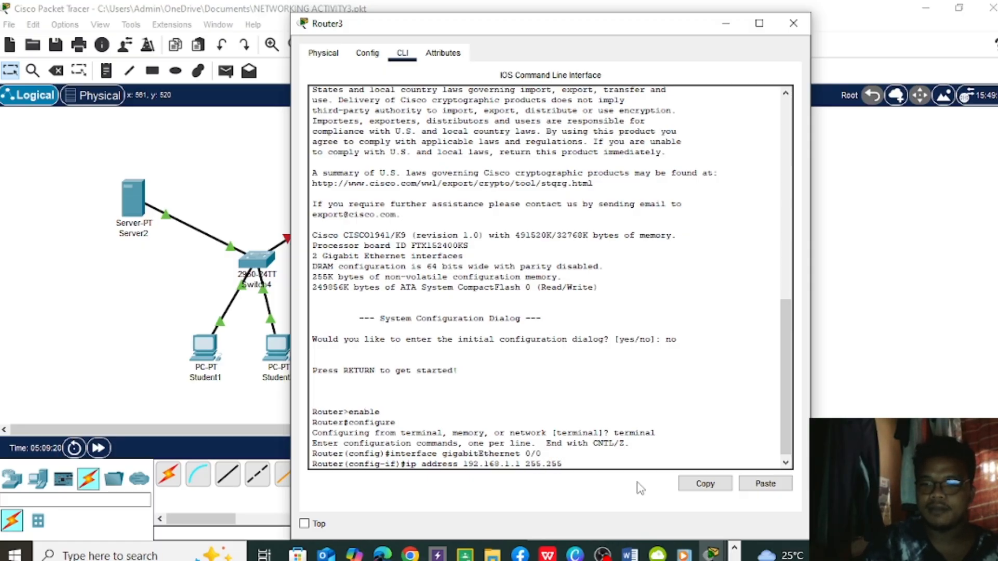
type("255")
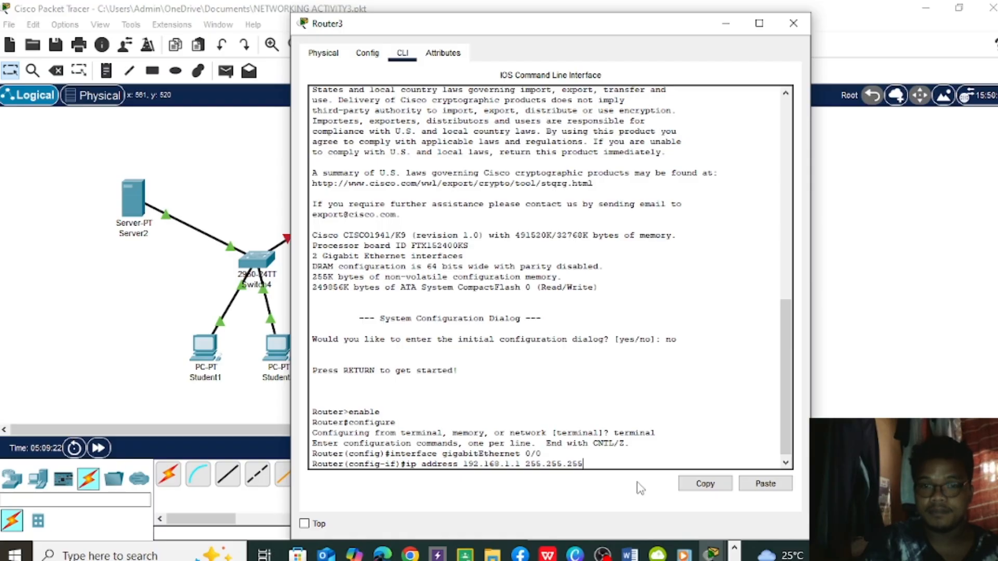
type(".0")
key("Return")
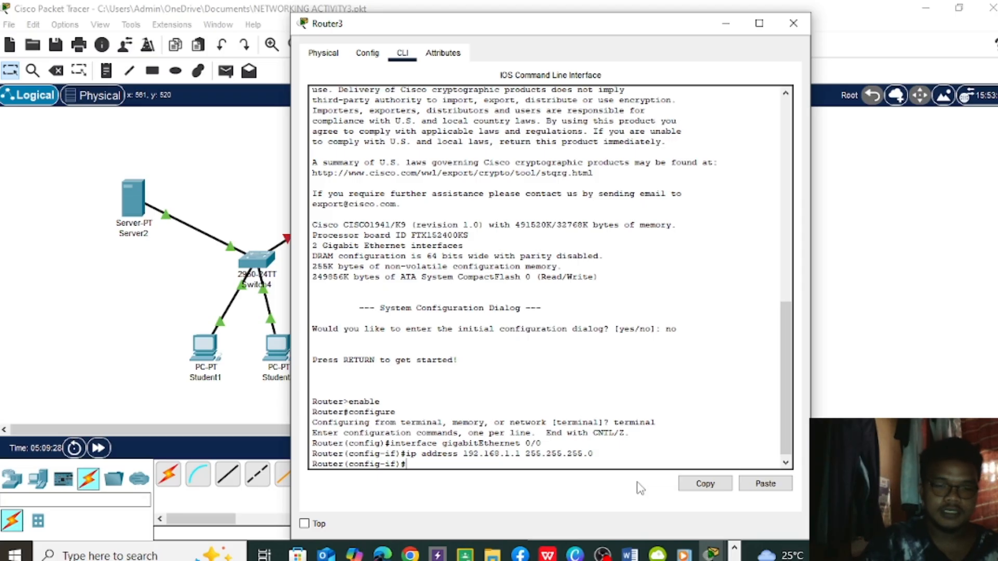
- Enable the router's GigabitEthernet0/0 interface with the no shutdown command
type("no s")
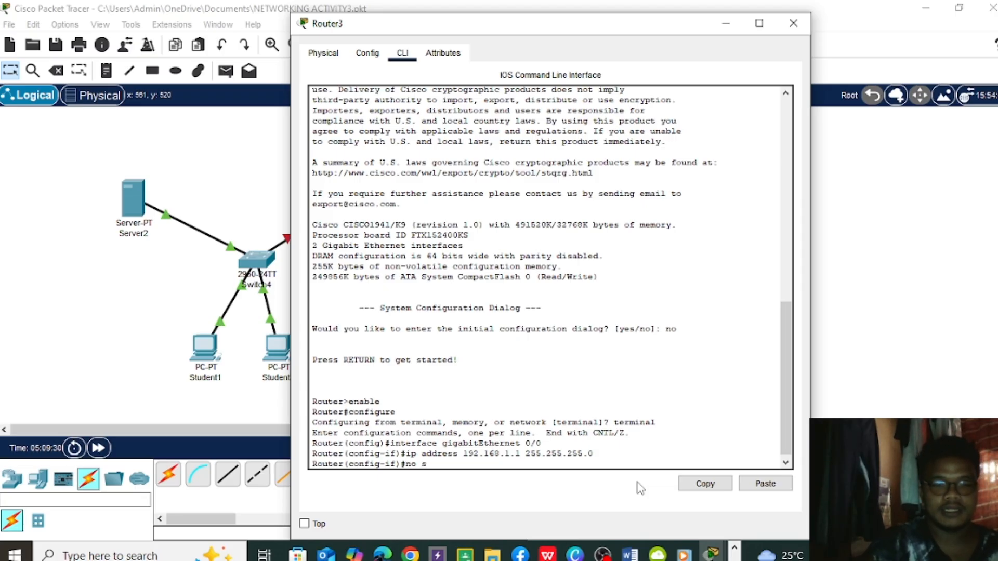
type("hutdown")
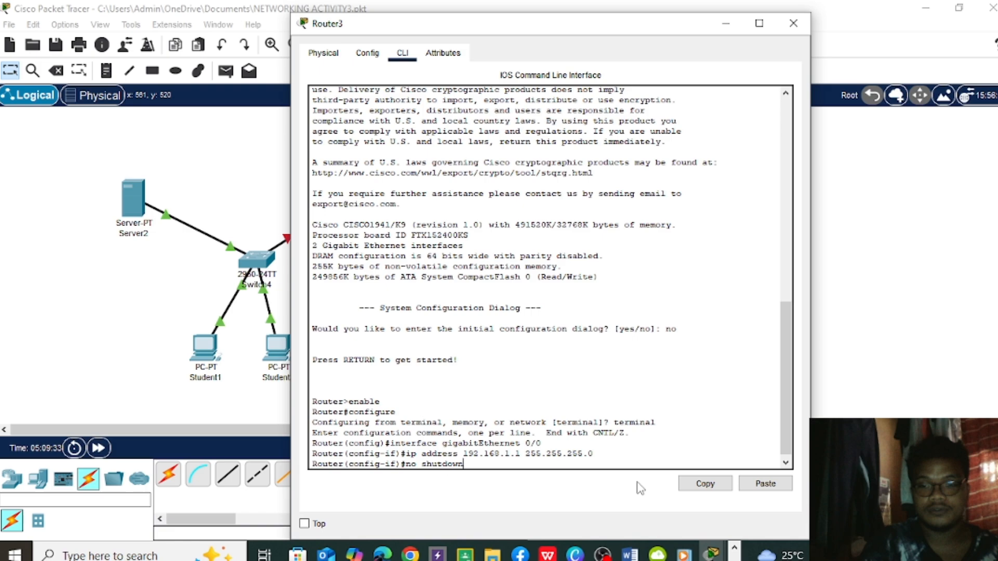
key("Return")
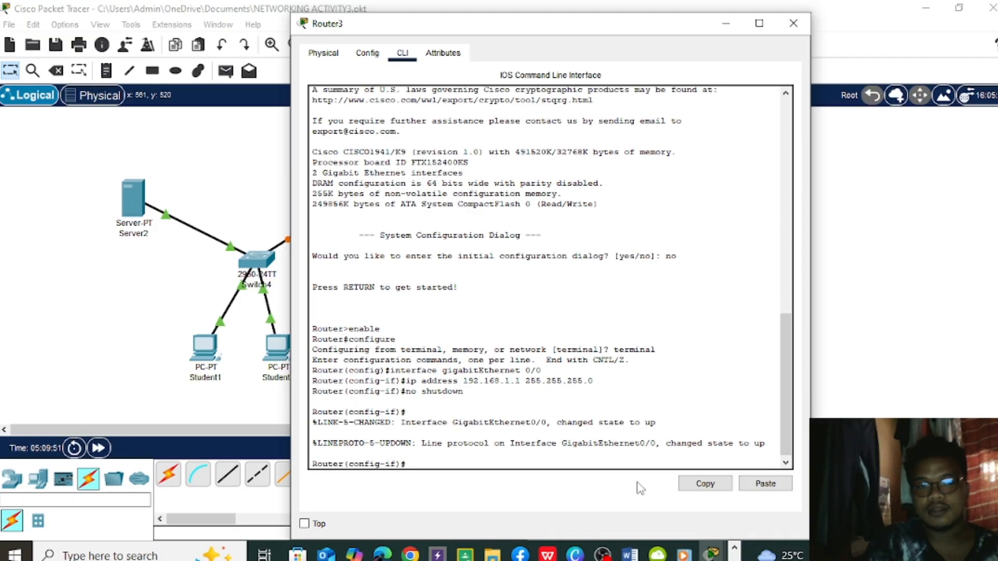
- Exit interface configuration and global configuration to return the router's command line to the privileged mode prompt
key("Return")
type("exit")
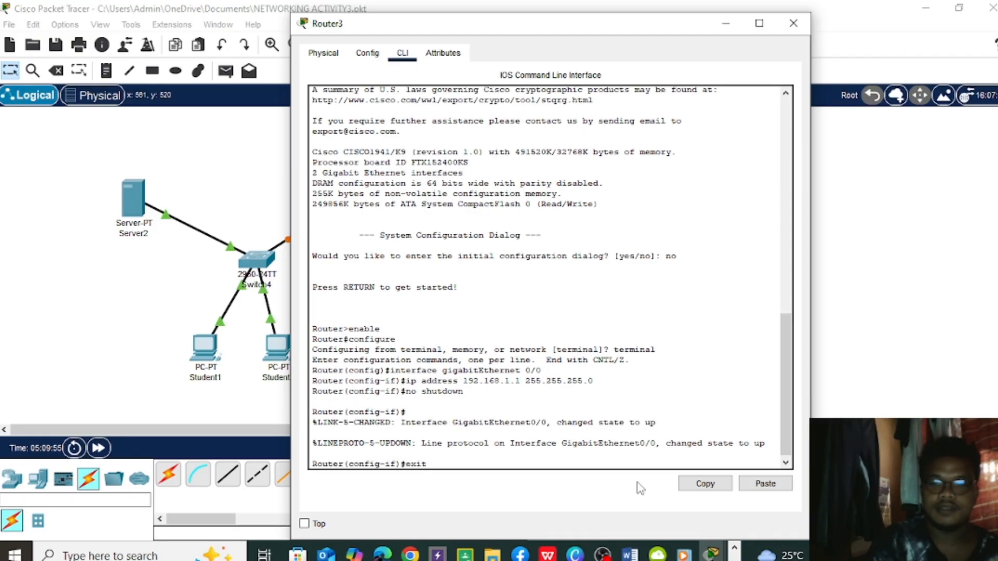
key("Return")
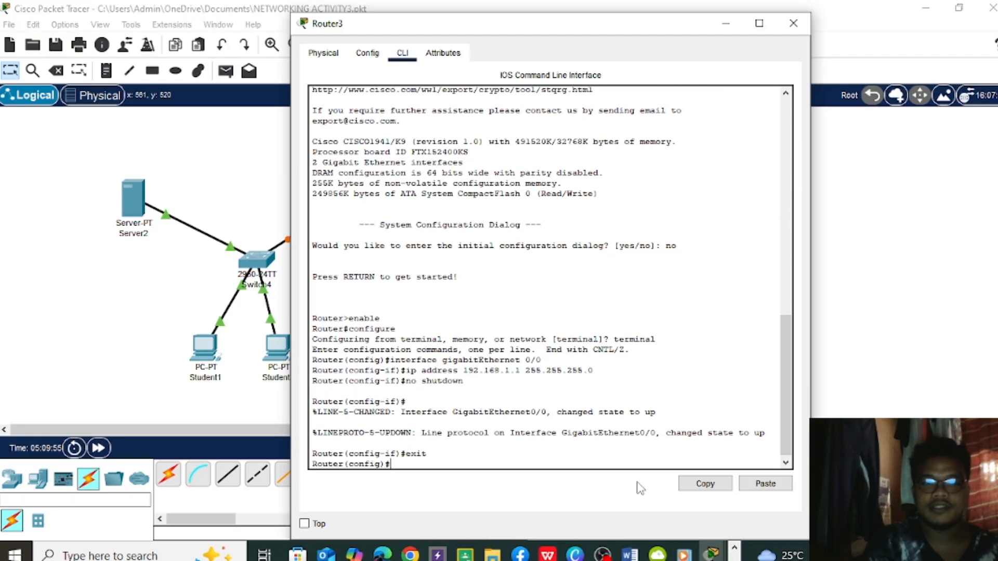
type("exit")
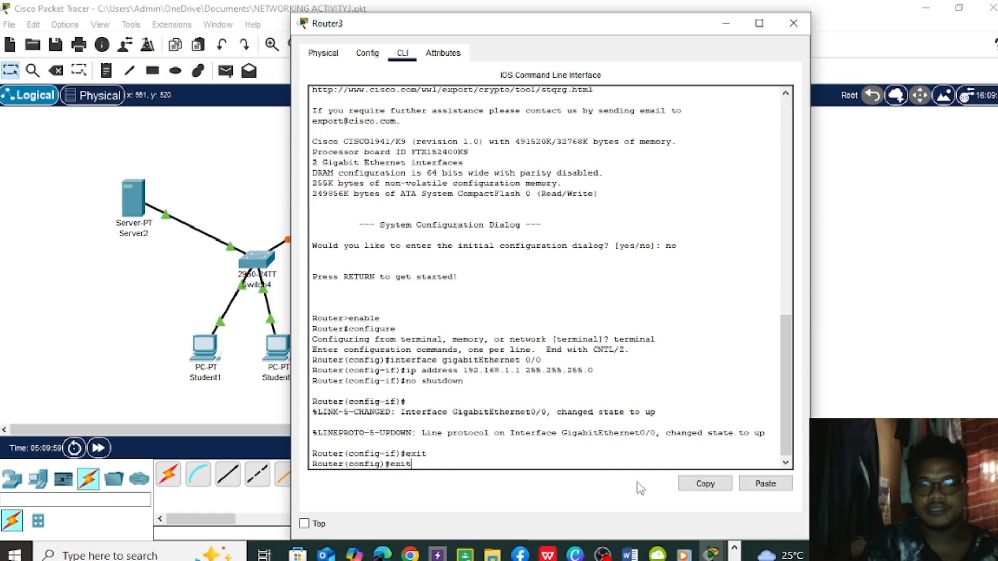
key("Return")
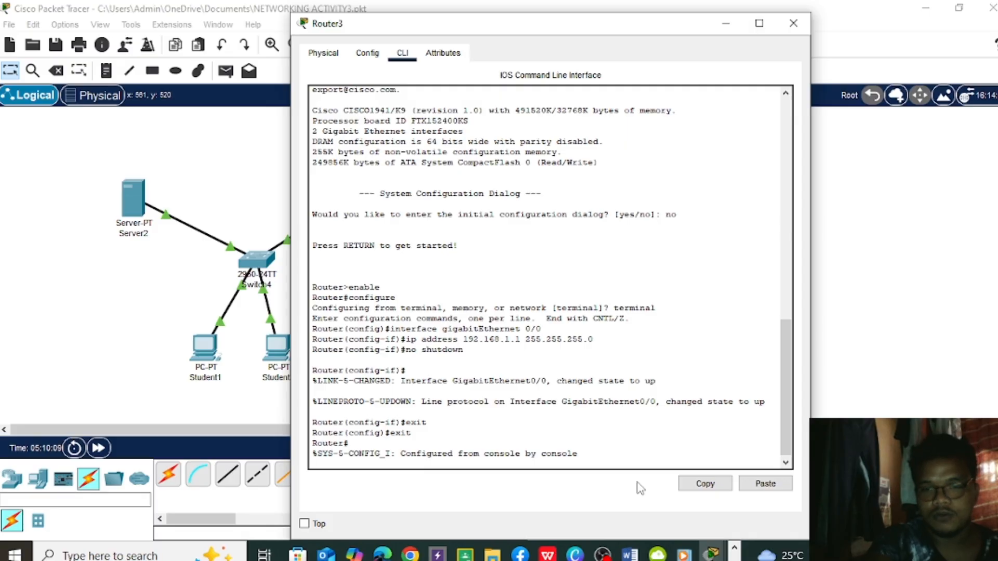
key("Return")
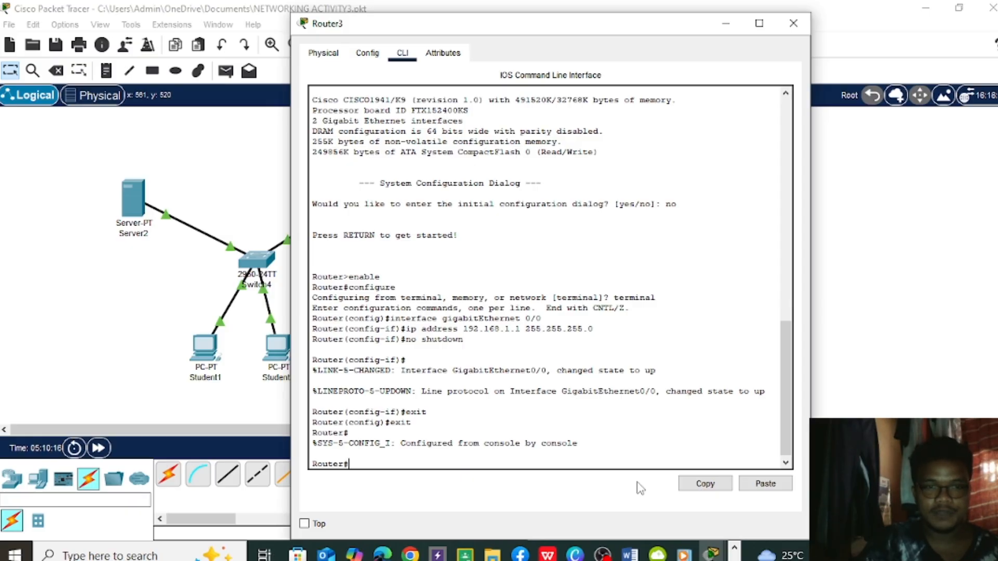
- Enter the router's global configuration mode with configure, choosing terminal as the configuration source
type("con")
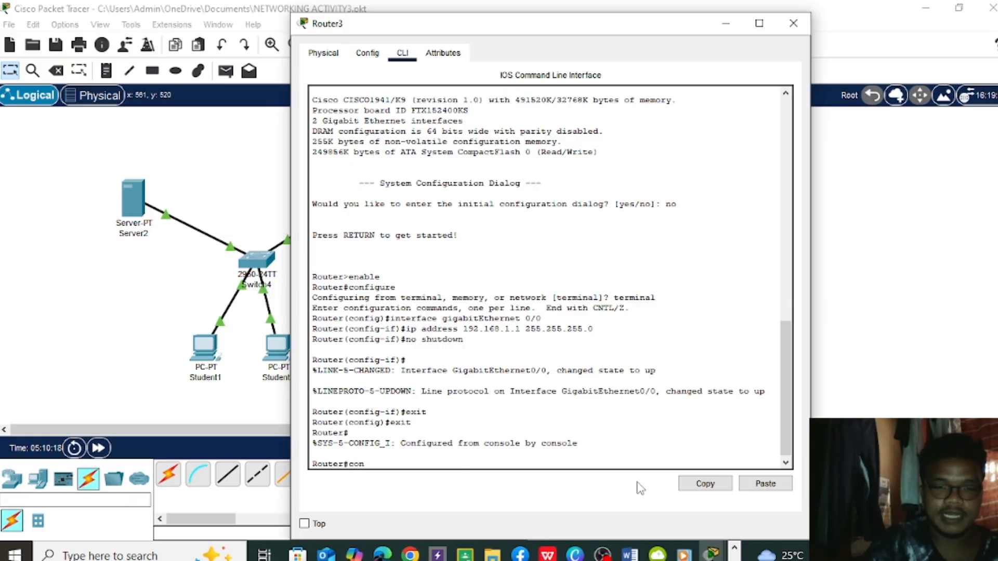
type("figure")
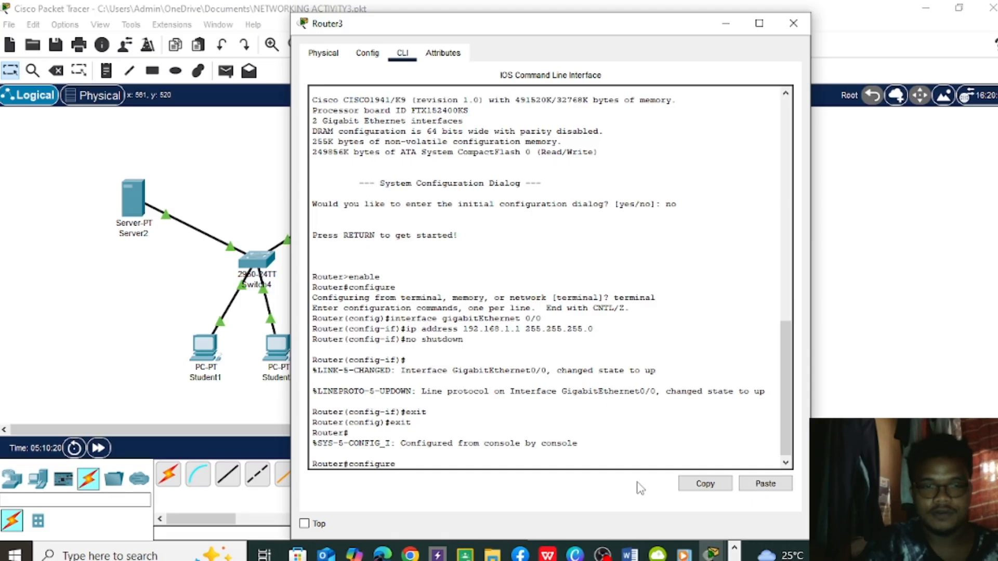
key("Return")
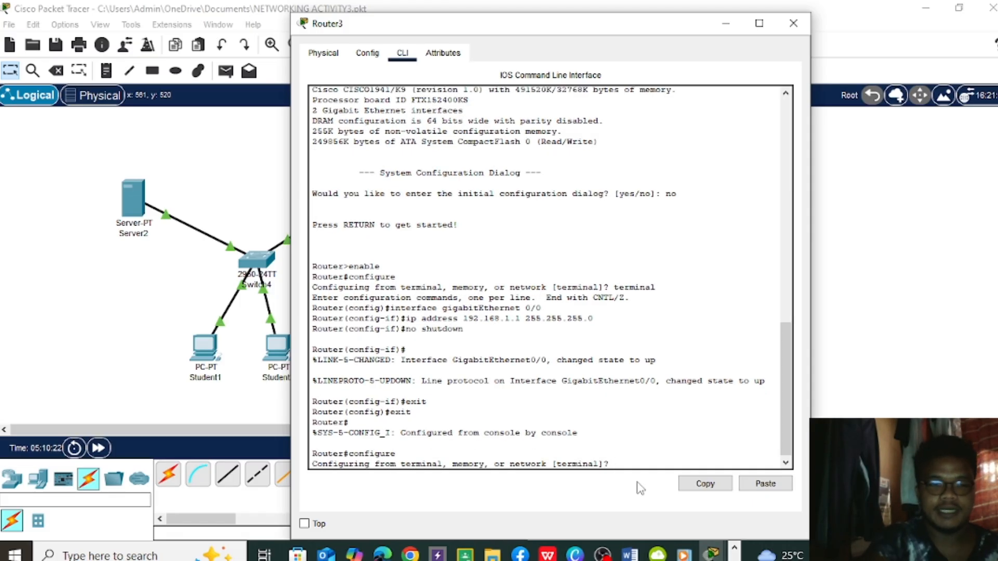
type("terminal")
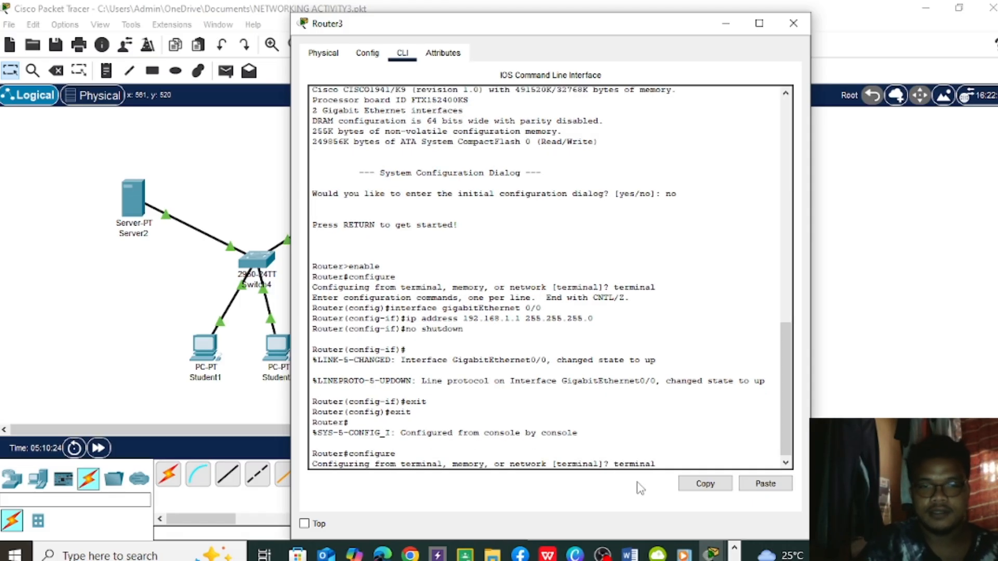
key("Return")
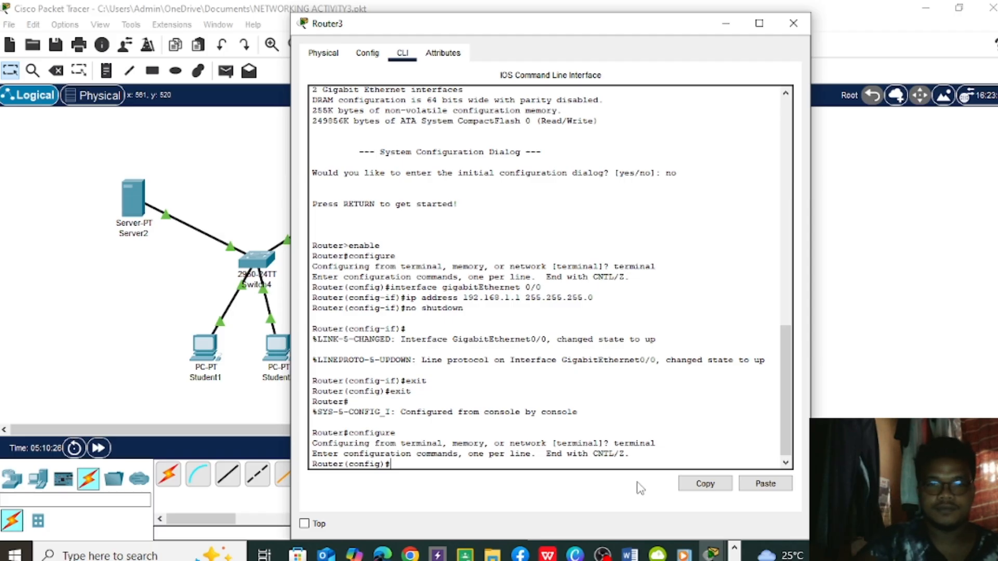
- Enter interface configuration mode for the router's second gigabit port with interface gigabitEthernet 0/1
type("in")
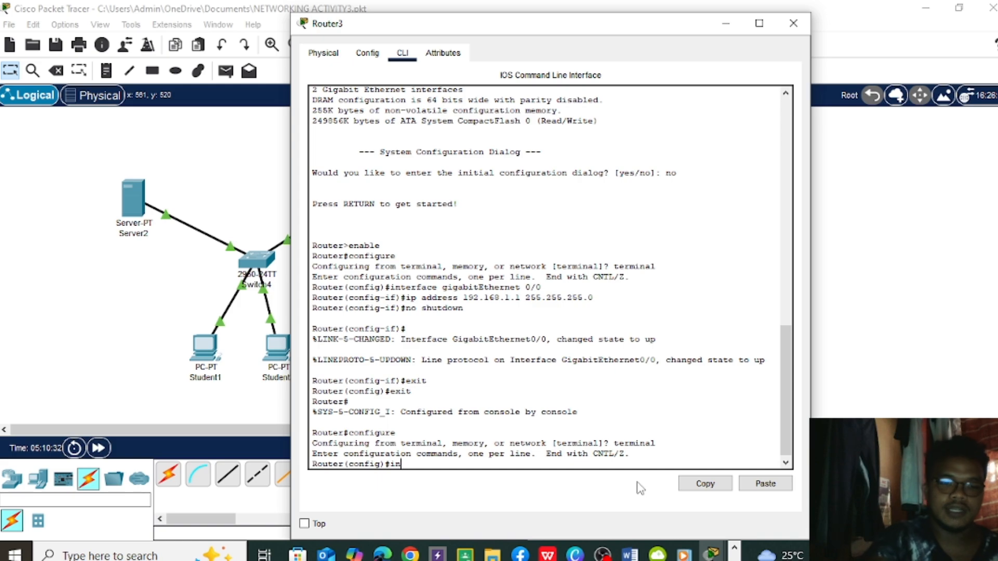
type("ter")
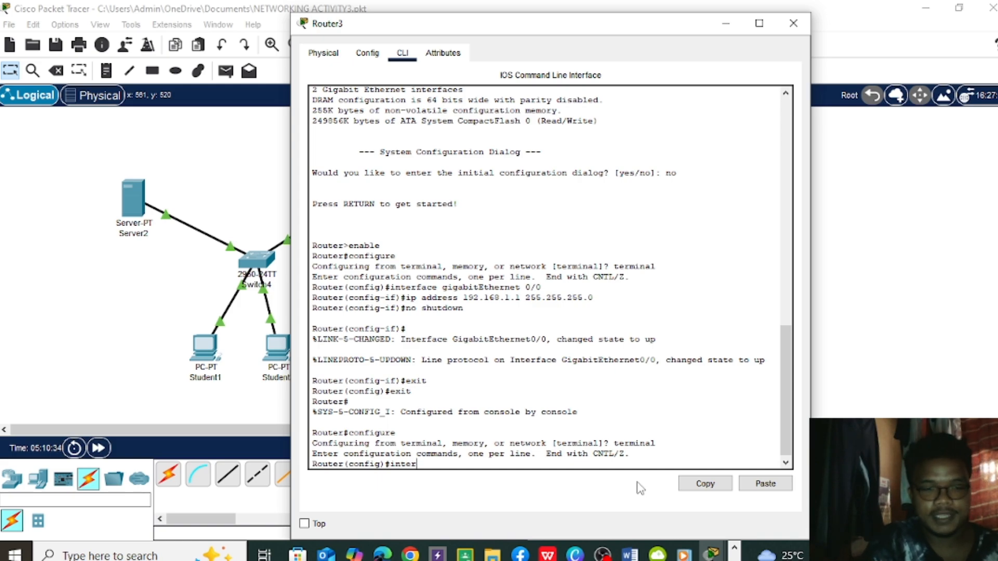
type("face g")
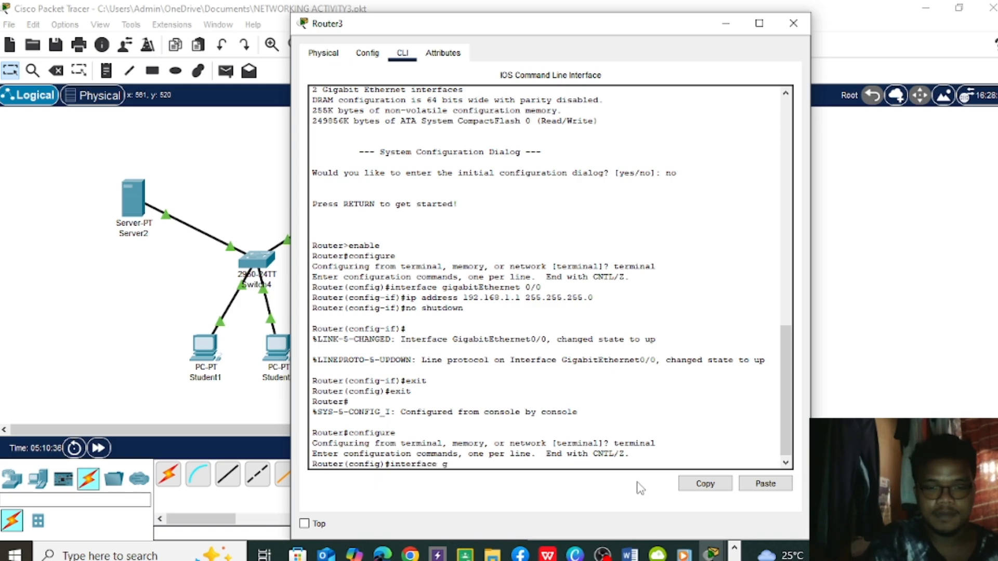
type("igabitg")
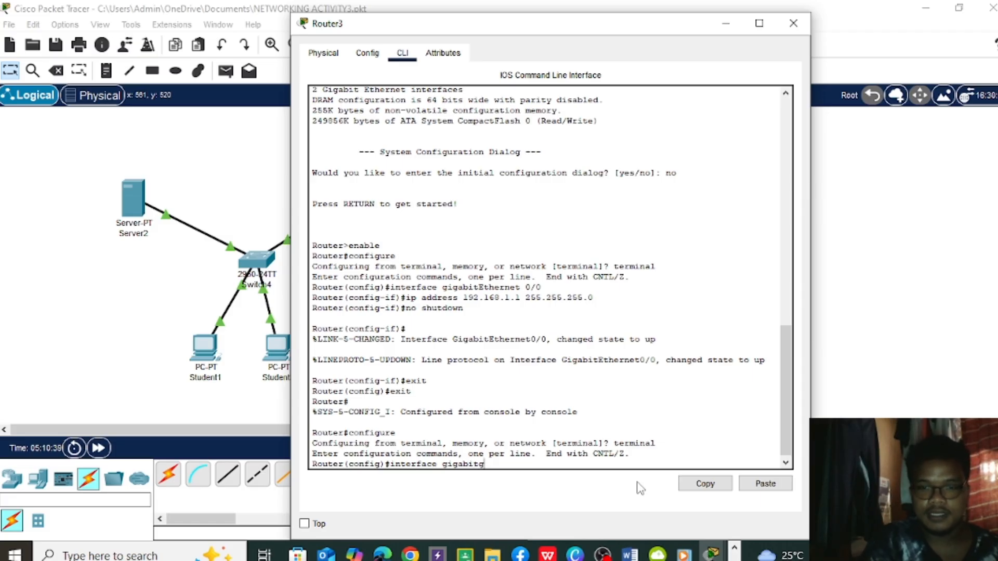
key("BackSpace")
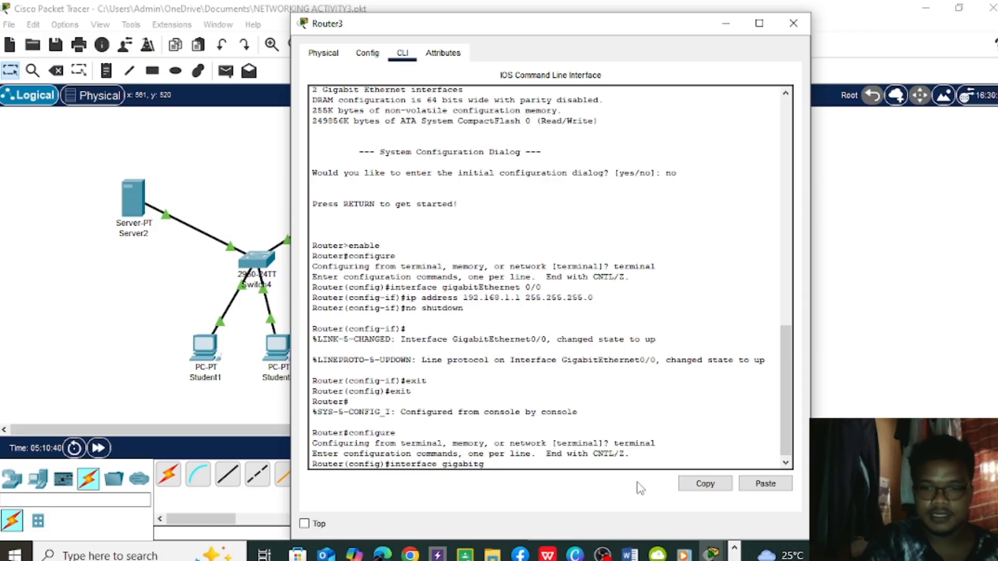
type("Ethernet")
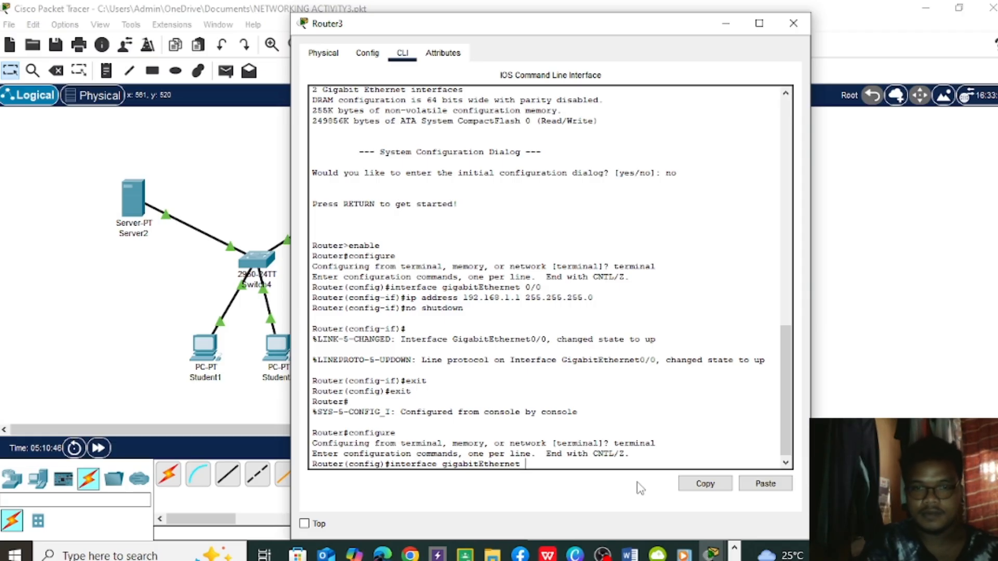
type(" 0/")
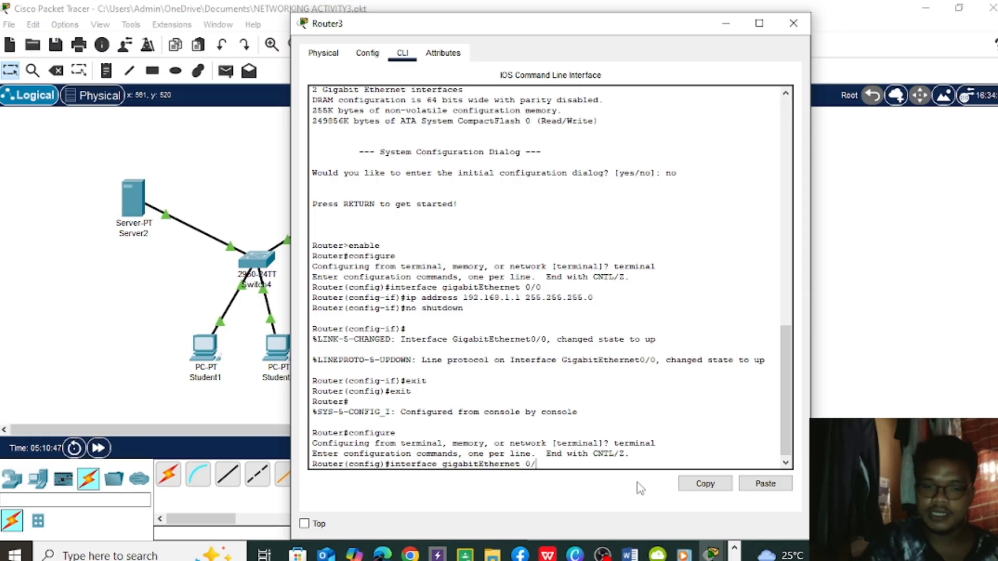
type("1")
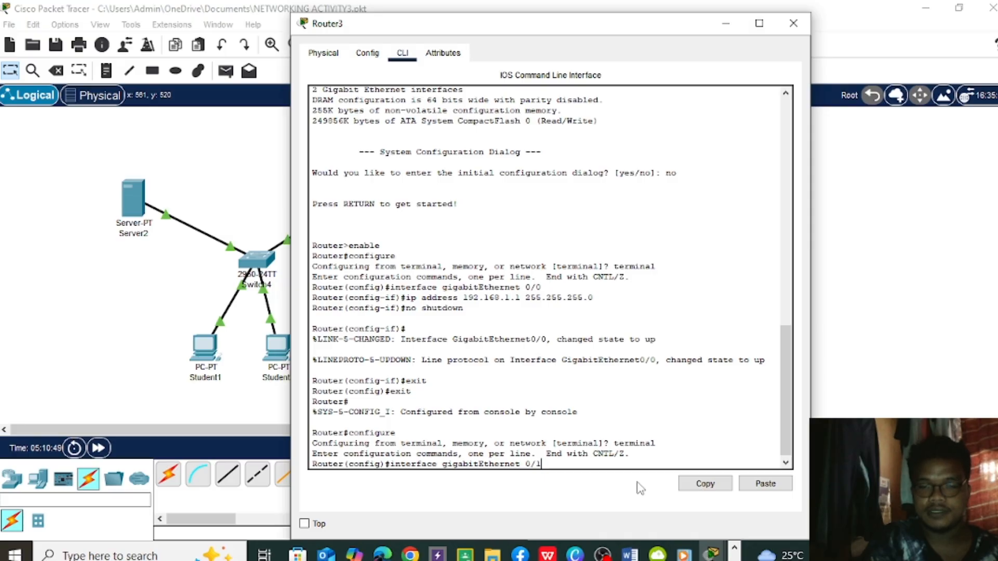
key("Return")
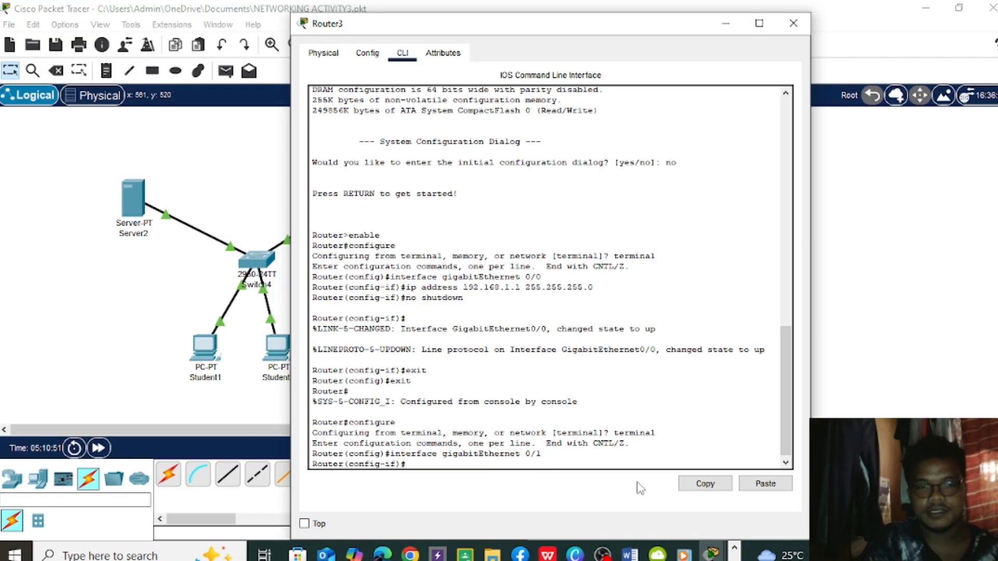
- Try to assign IP address 192.168.1.1 with subnet mask 255.255.255.0 to the router's GigabitEthernet0/1 interface
type("i")
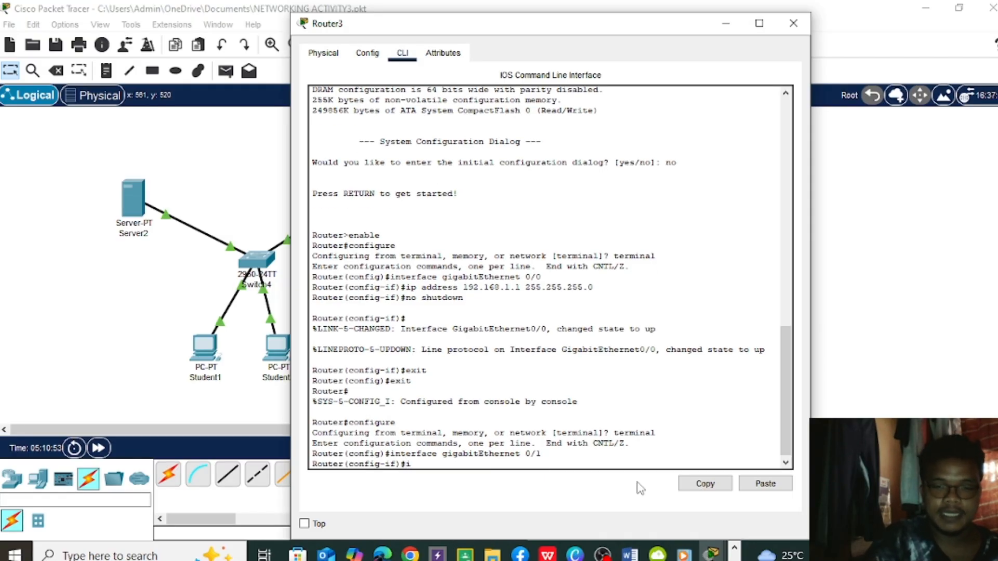
type("p adr")
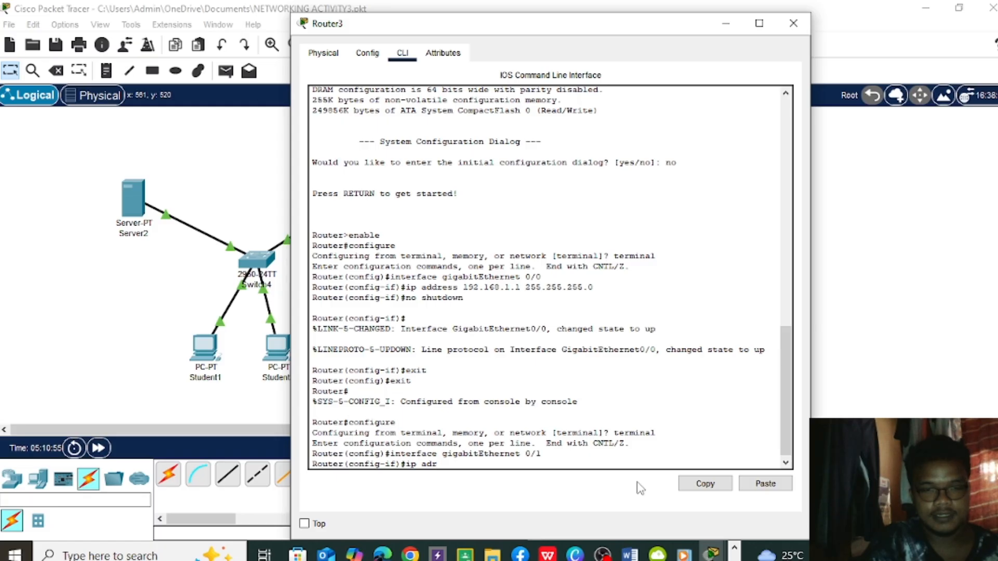
key("BackSpace")
type("dress ")
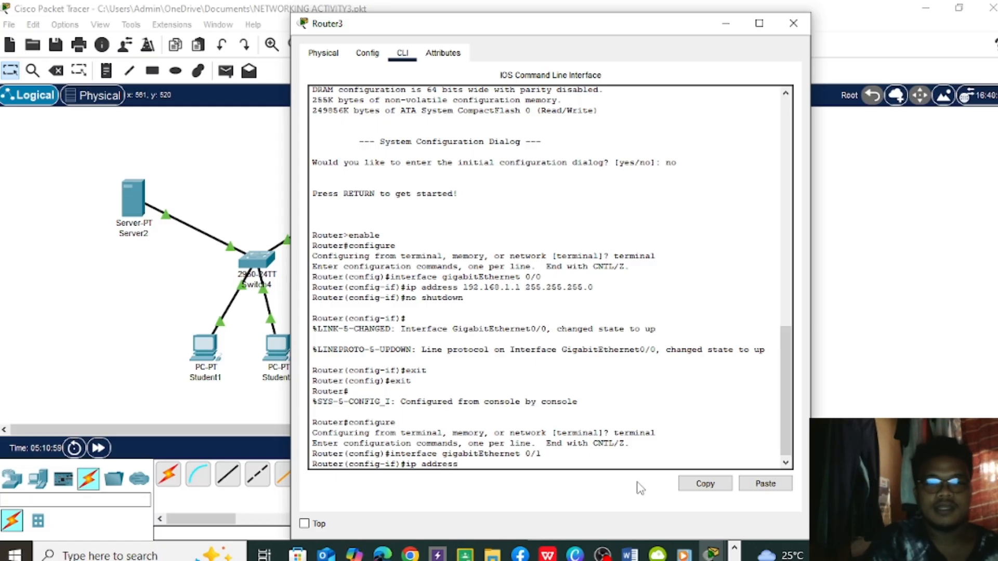
type("1")
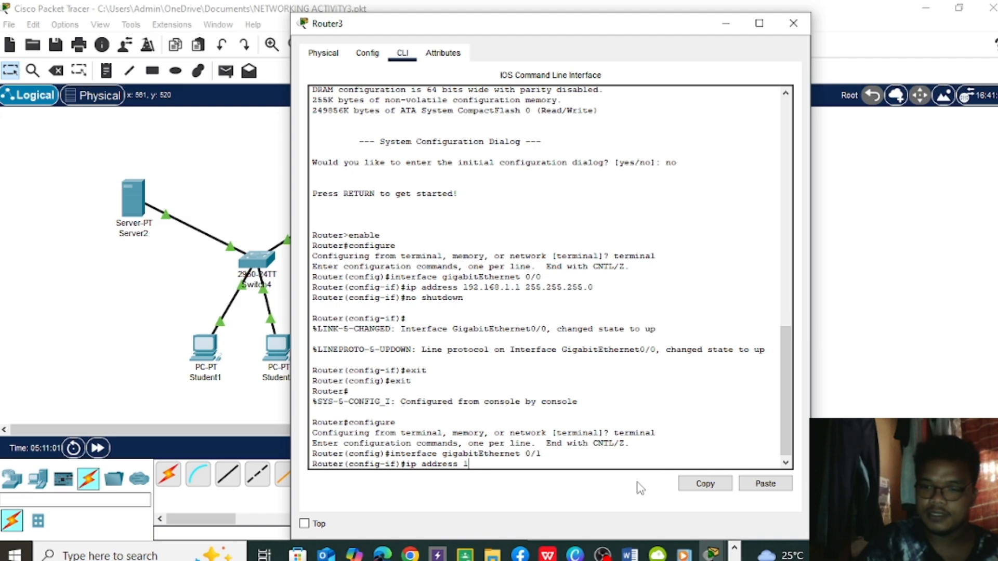
type("9")
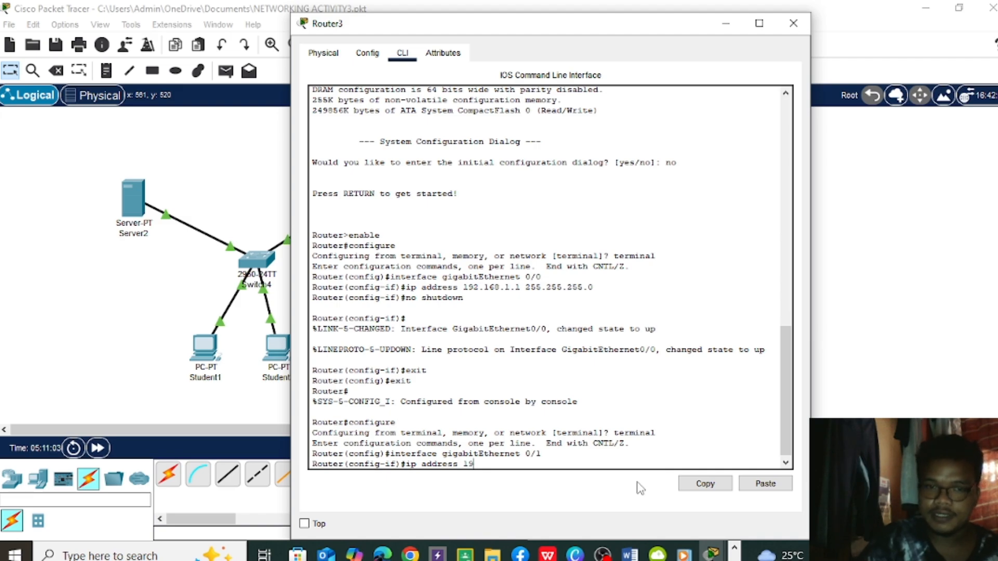
type("2")
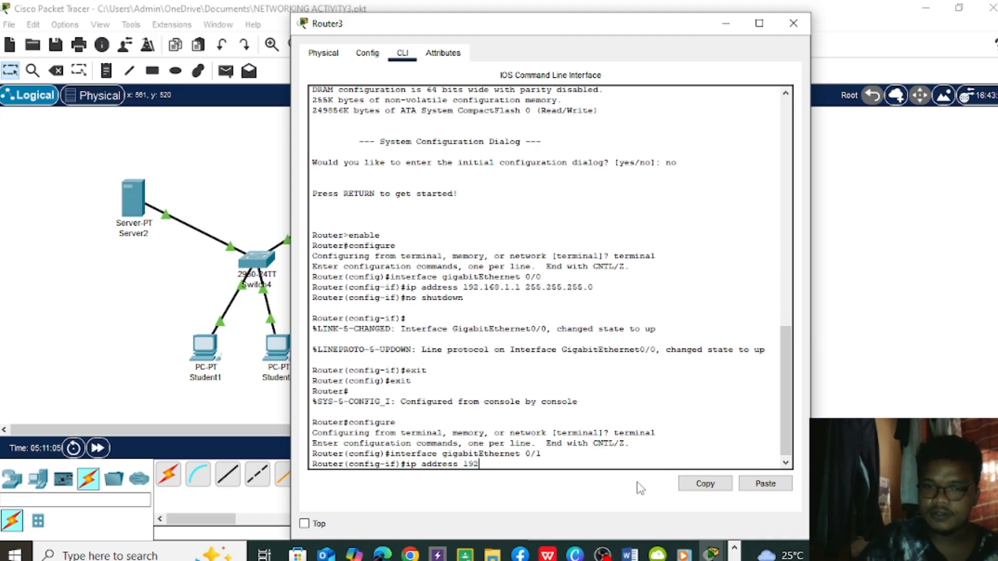
type(".1")
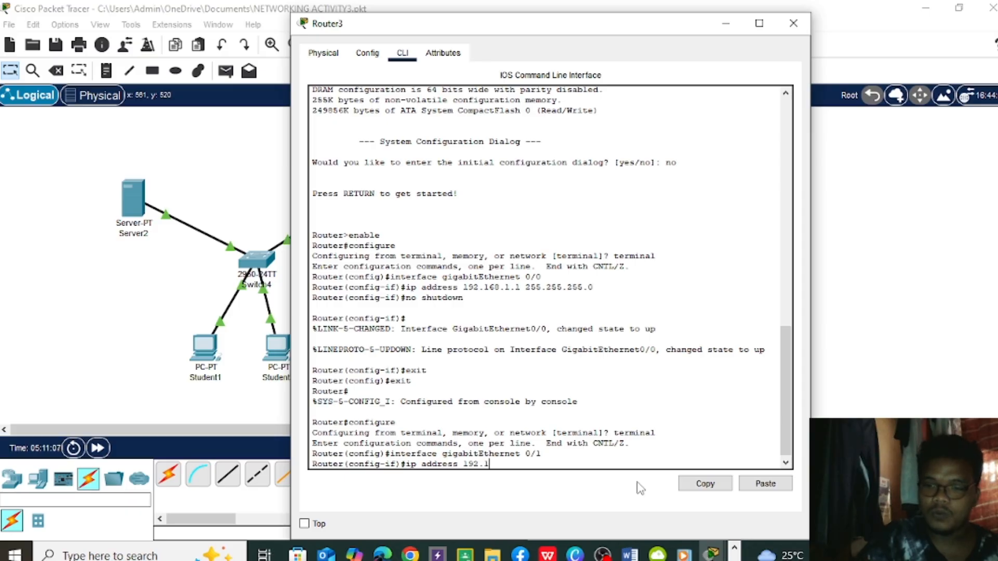
type("68")
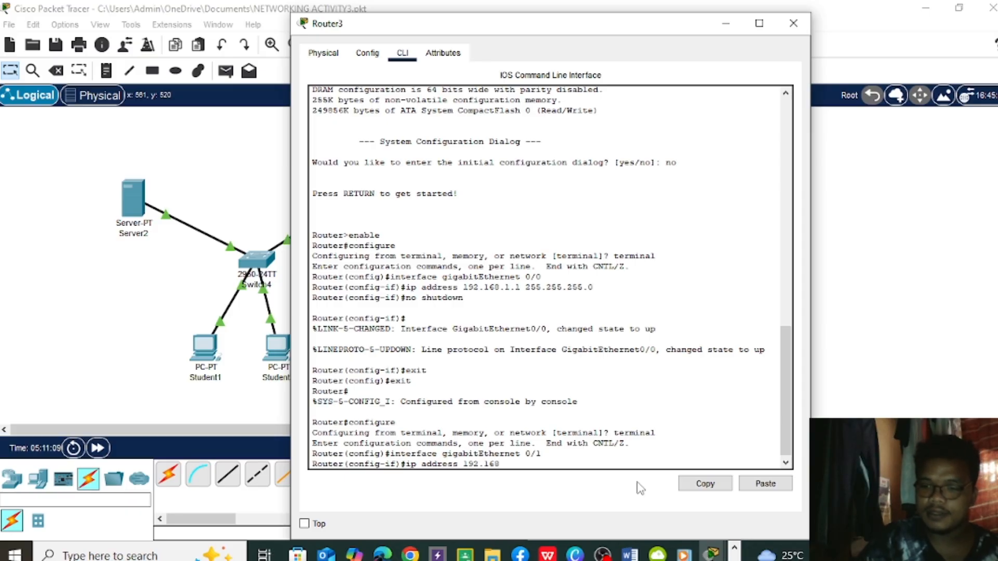
type(".")
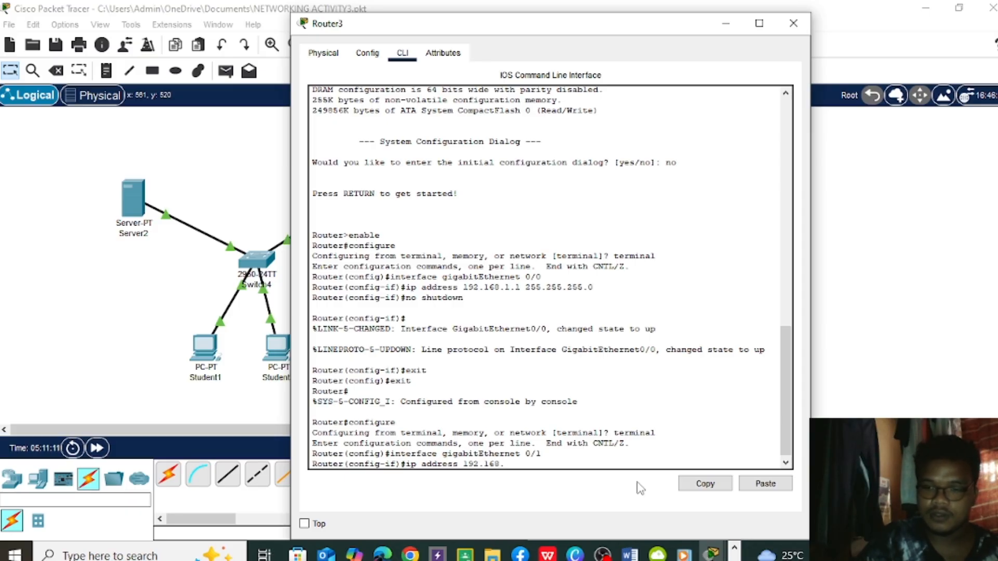
type("1.")
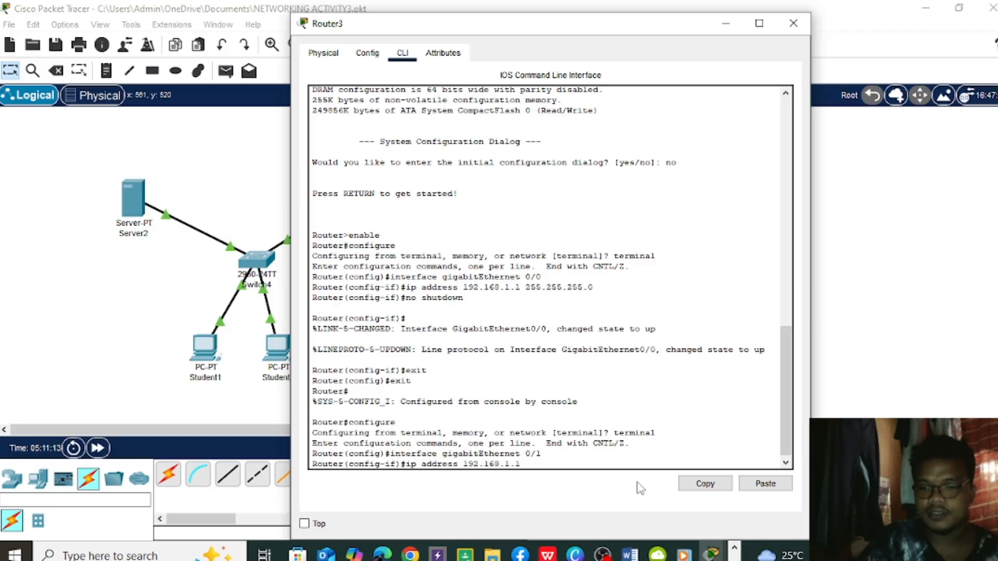
type("1 25")
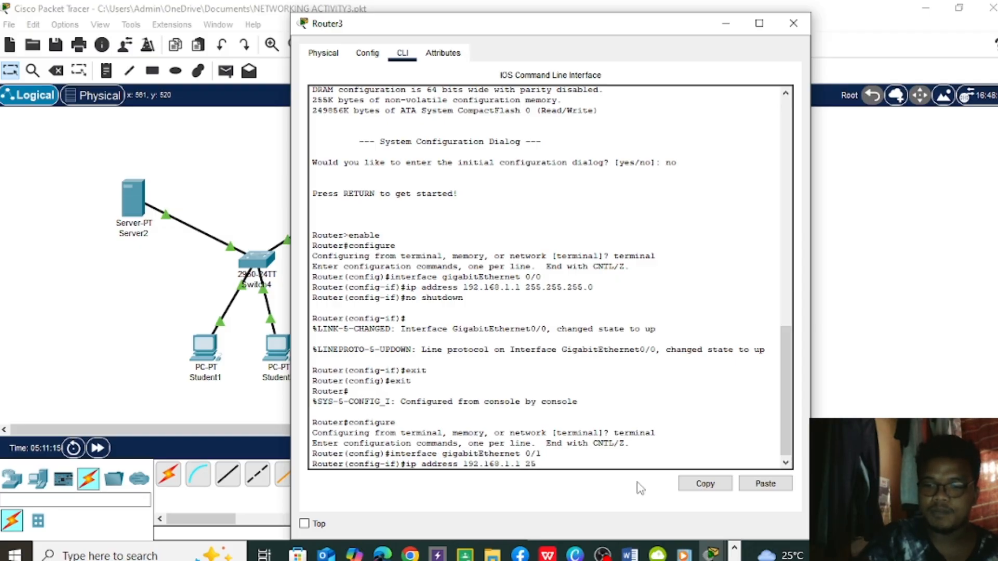
type("5.25")
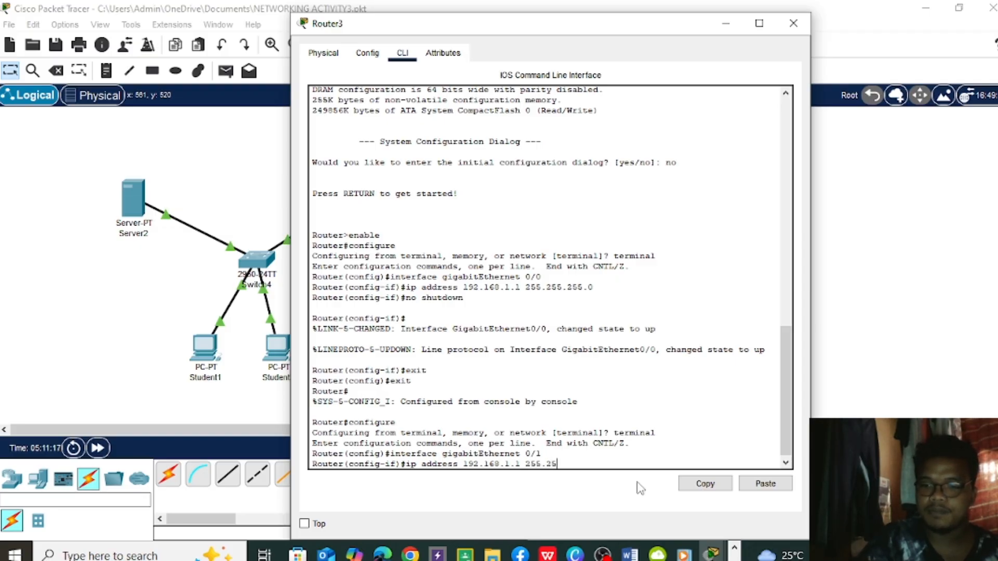
type("5.255")
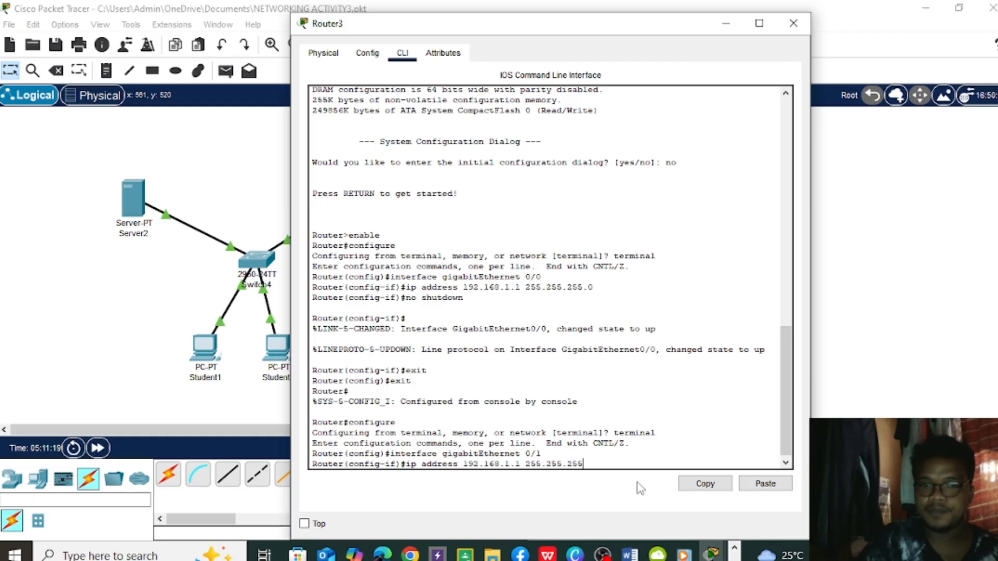
type(".0")
key("Return")
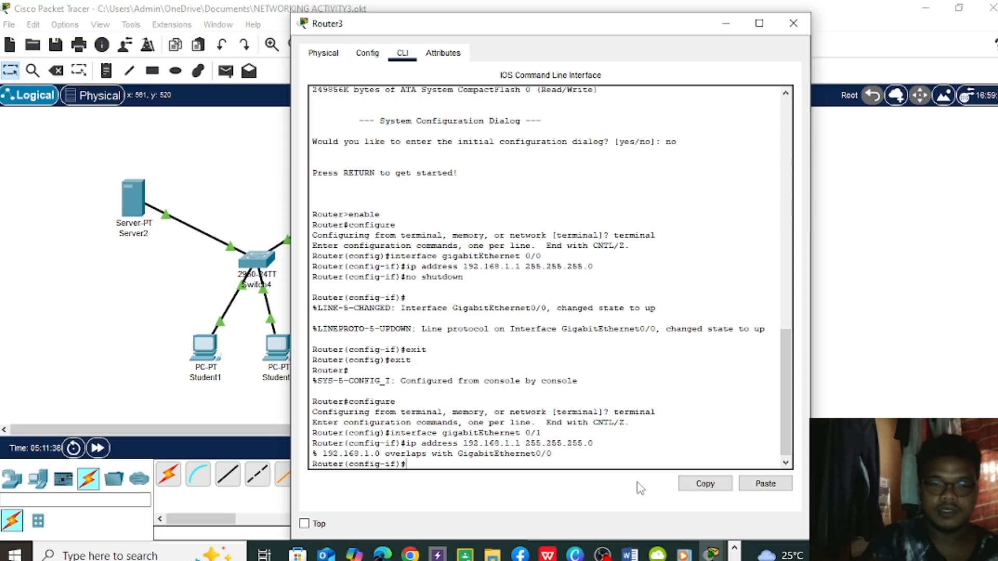
- Try to assign IP address 192.168.1.2 with subnet mask 255.255.255.0 to the router's GigabitEthernet0/1 interface
type("ip")
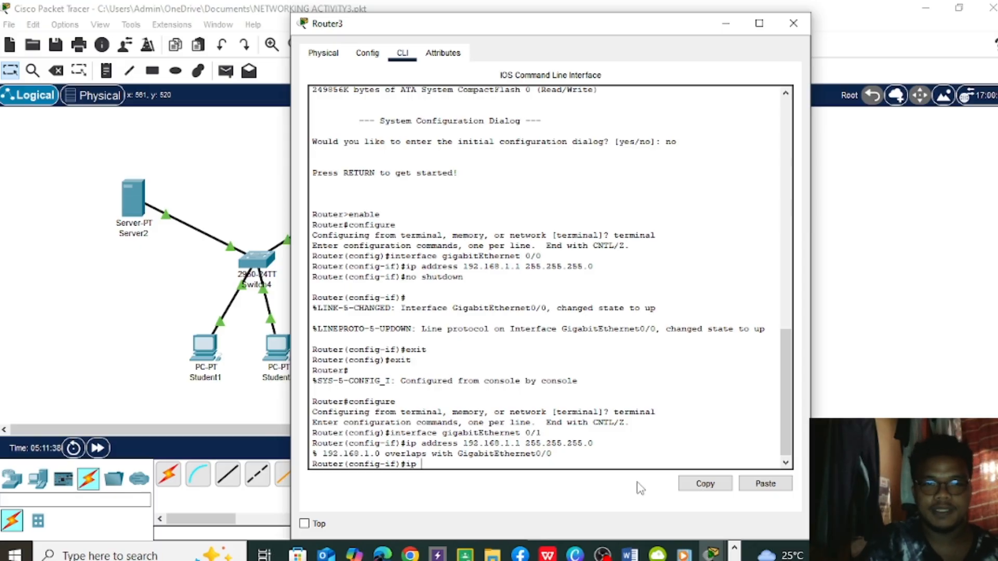
type(" adr")
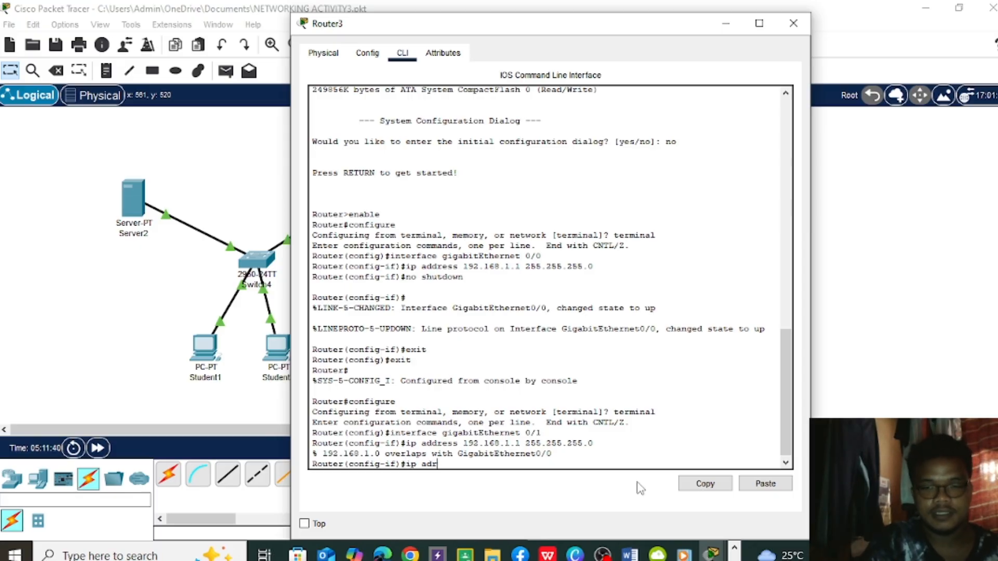
key("BackSpace")
type("dres")
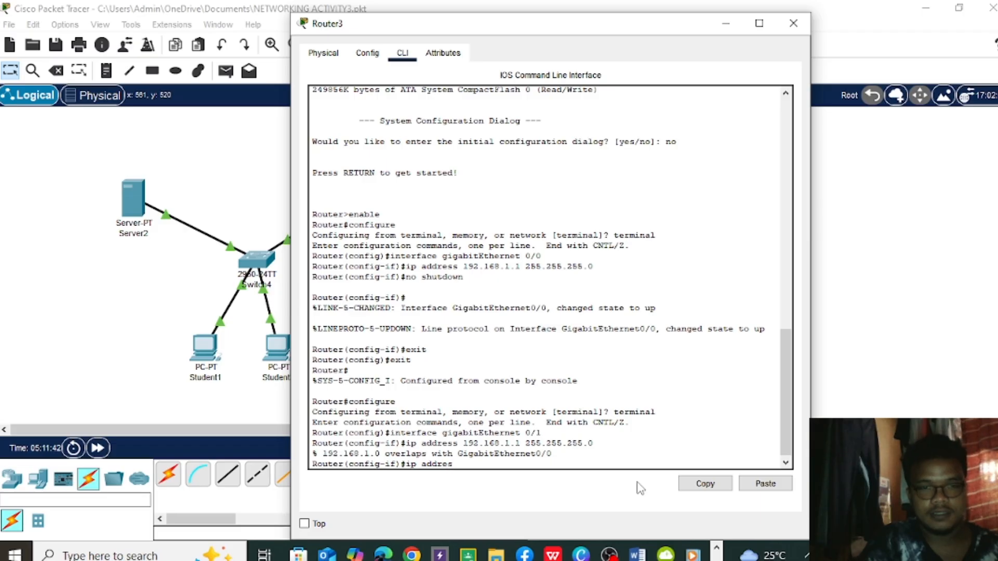
type("sv")
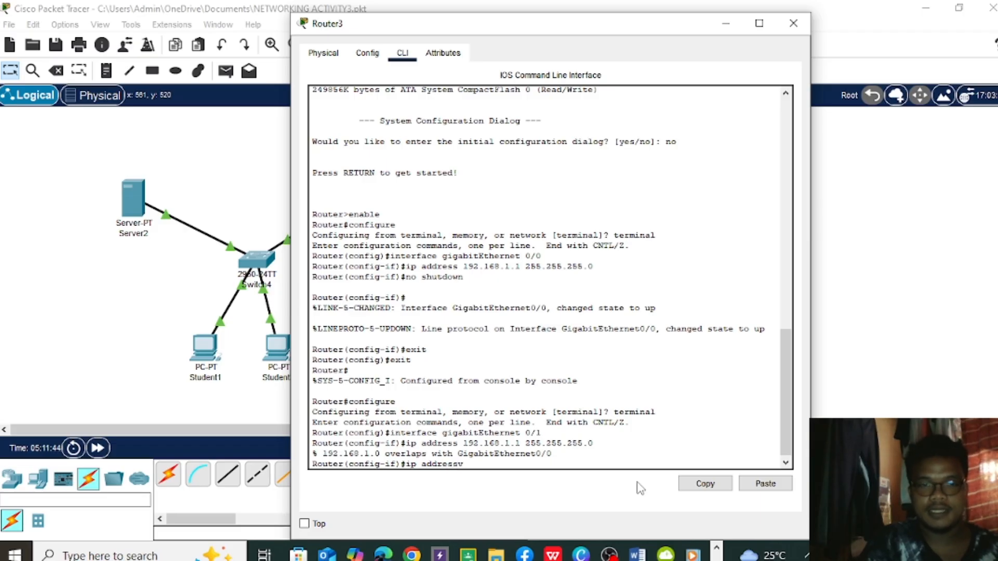
type("192")
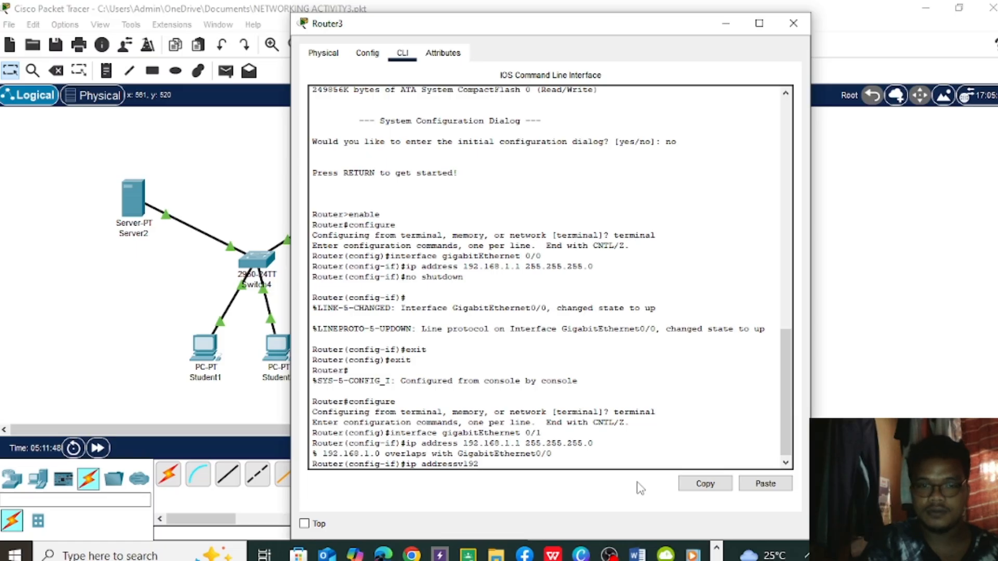
key("BackSpace")
key("BackSpace")
key("BackSpace")
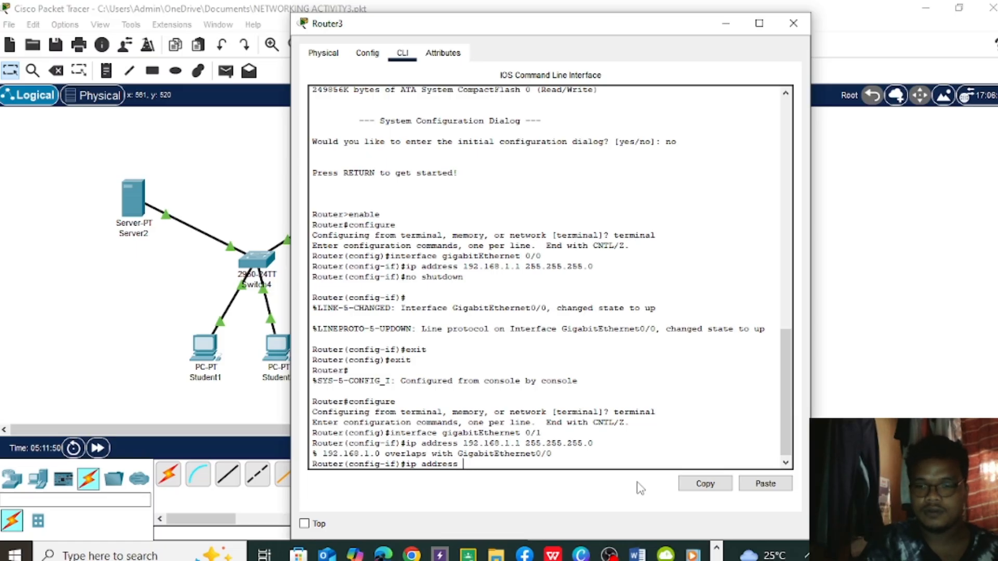
type("192")
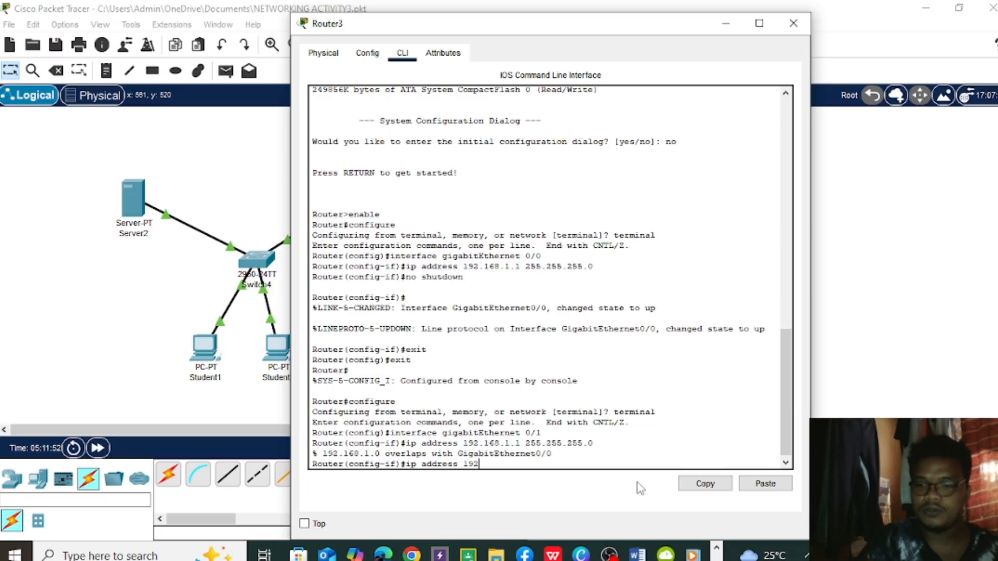
type(".16")
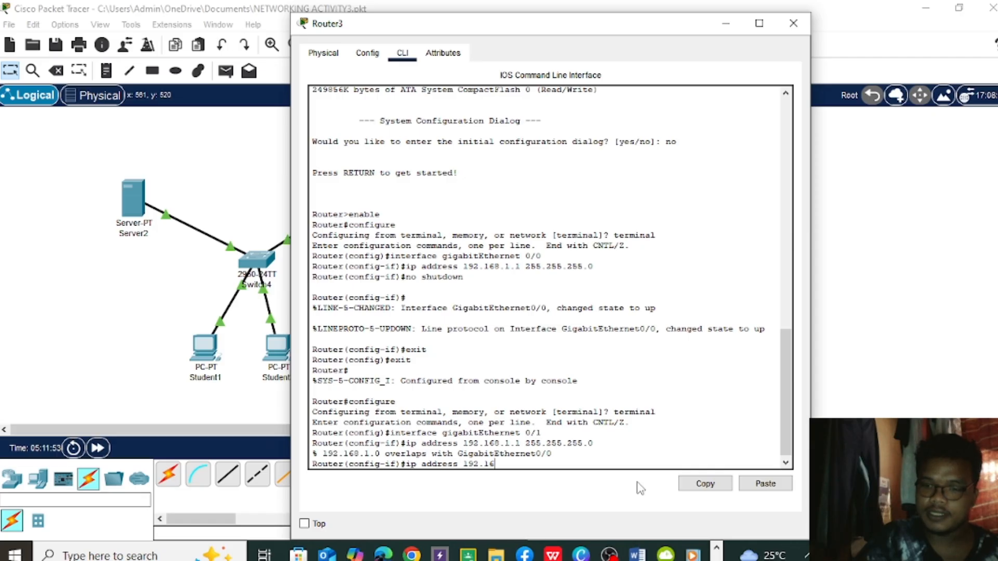
type("8.1")
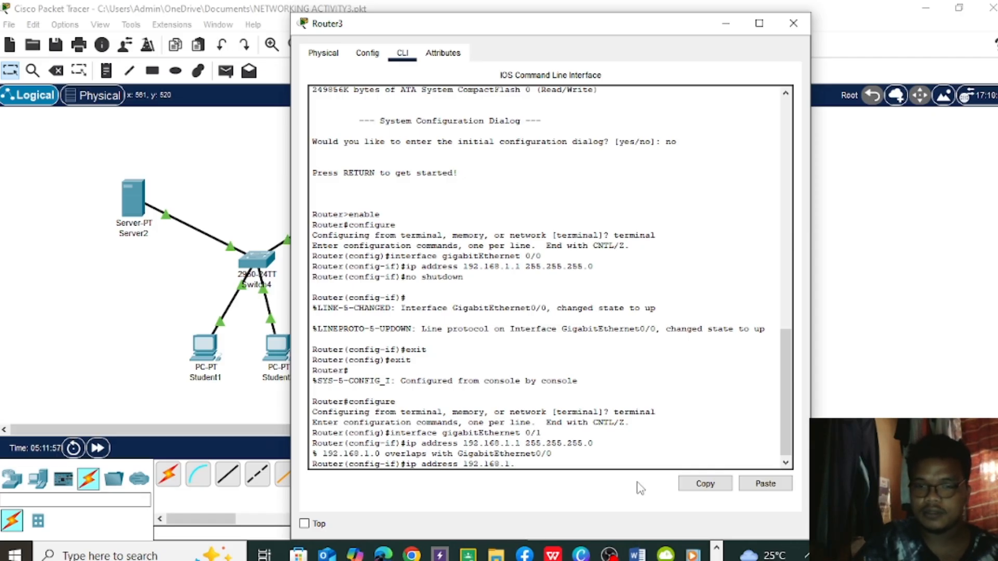
type(".2")
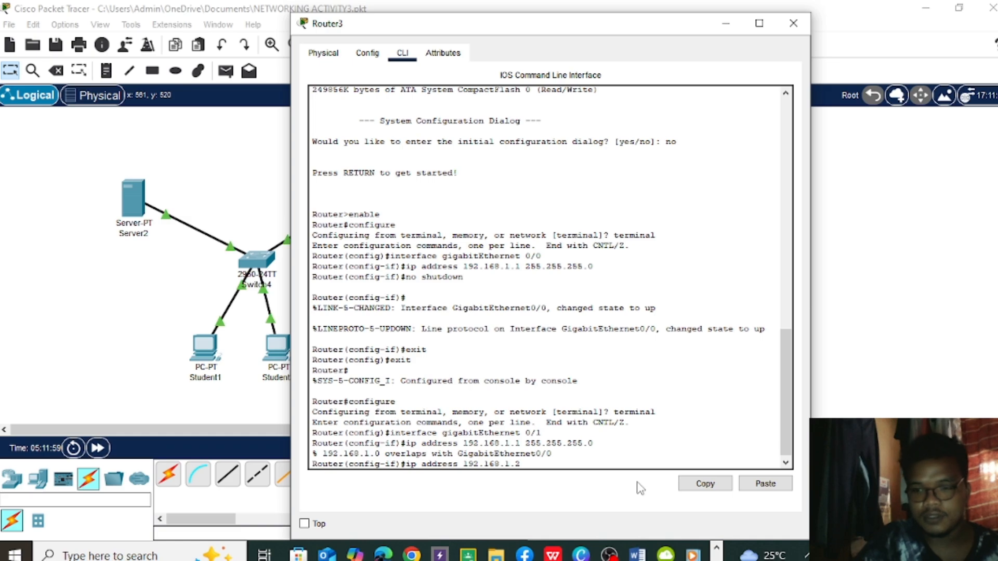
type(" 255")
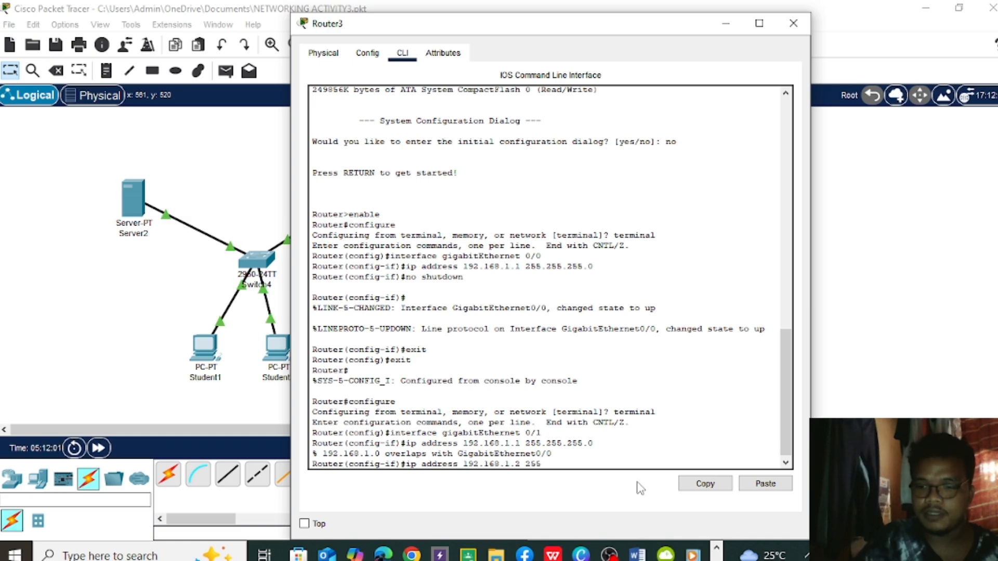
type(".255.255.0")
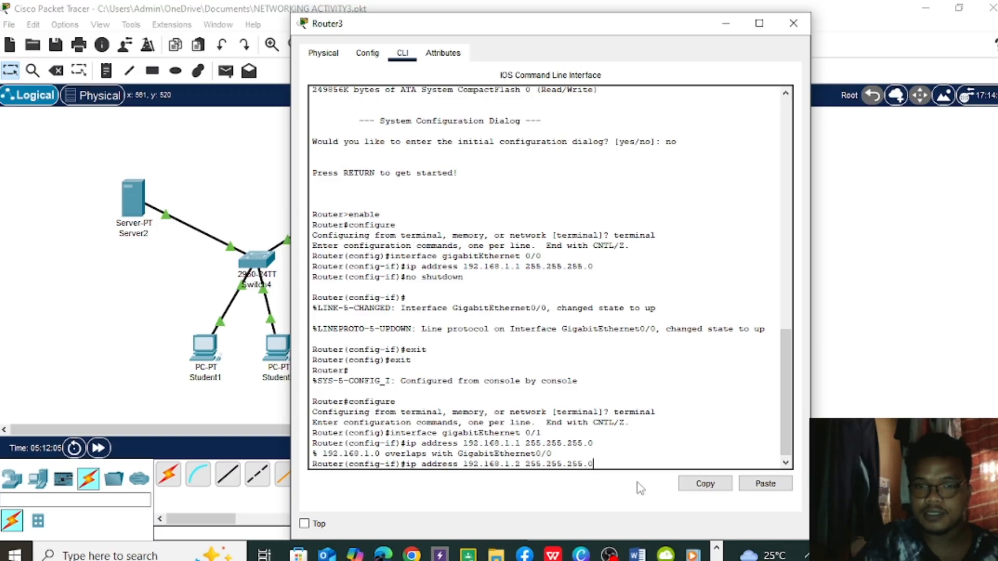
key("Return")
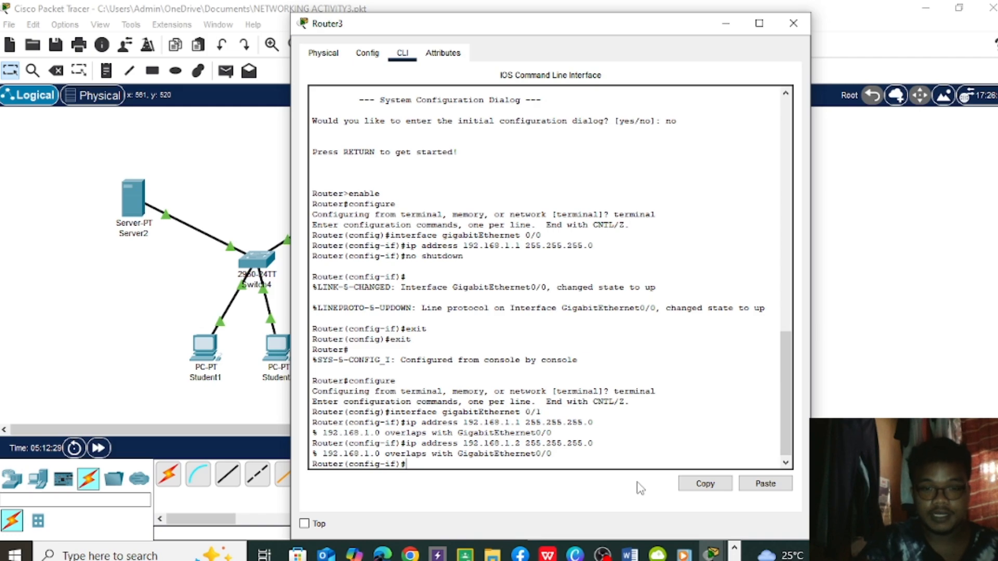
- Assign IP address 192.168.2.1 with subnet mask 255.255.255.0 to the router's GigabitEthernet0/1 interface
type("ip ad")
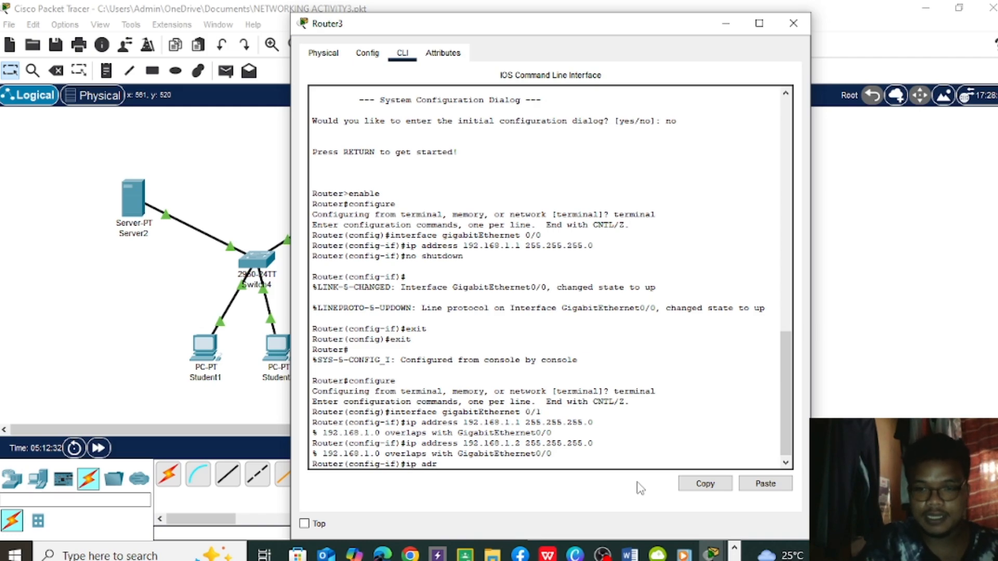
type("dre")
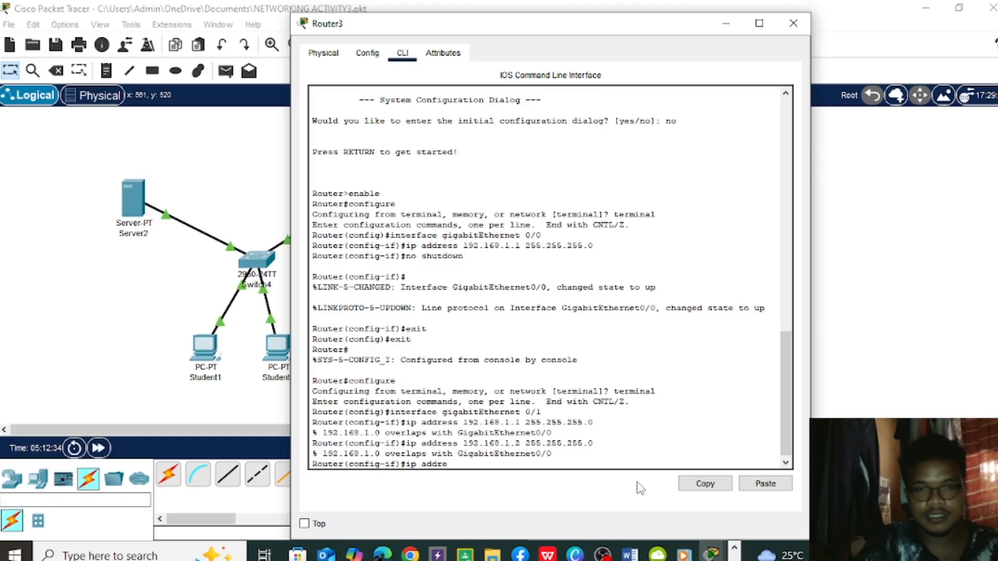
type("ss")
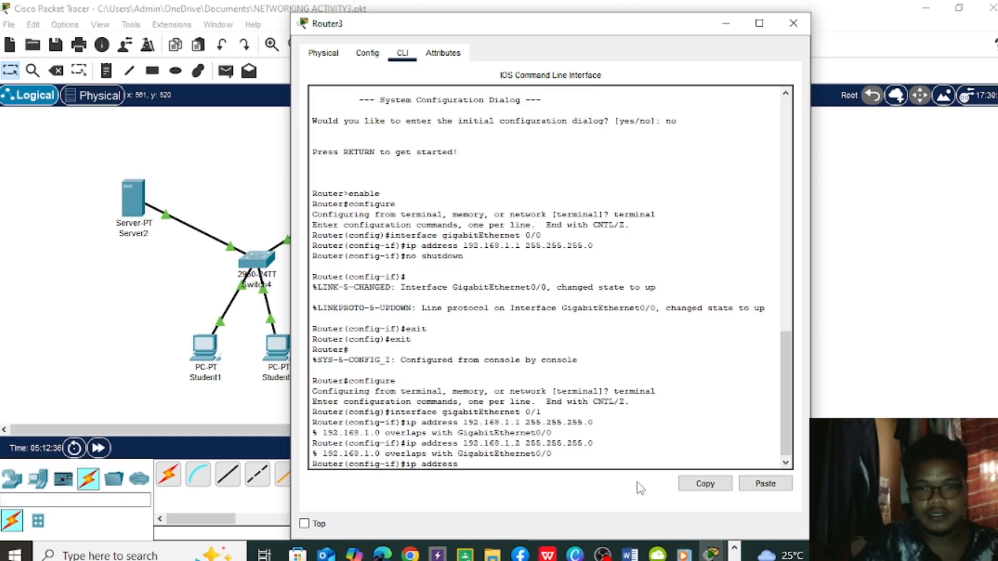
type(" 192")
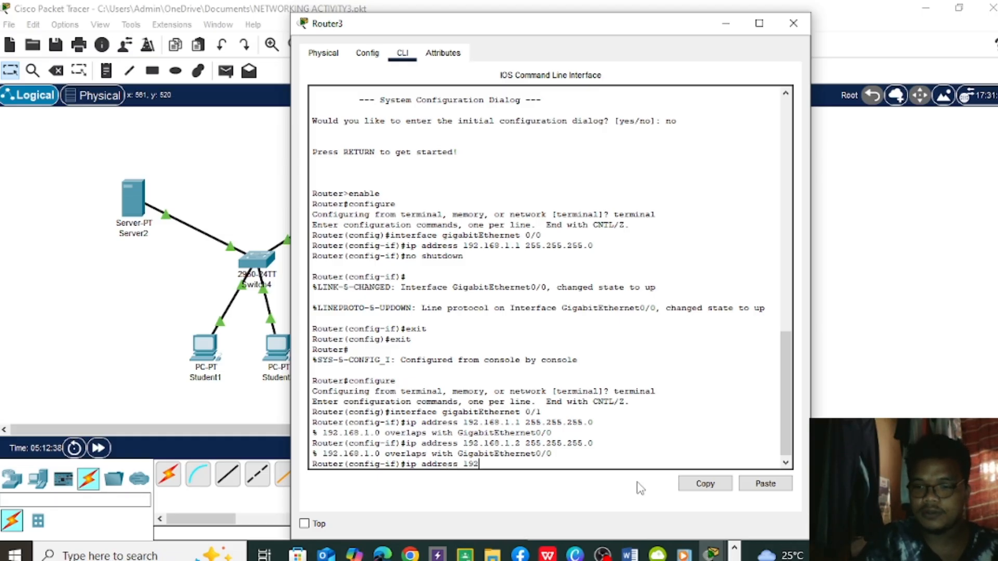
type(".16")
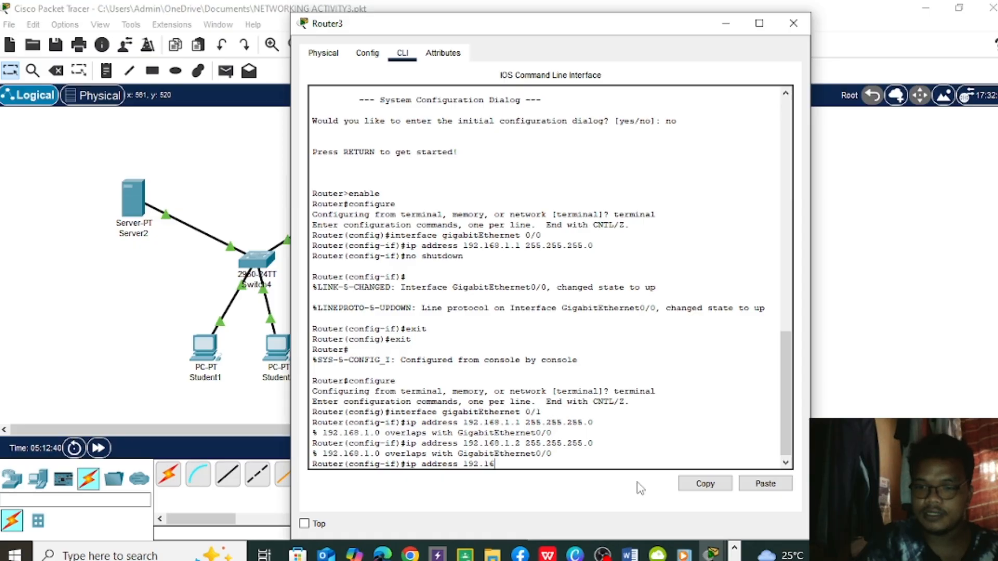
type("8.")
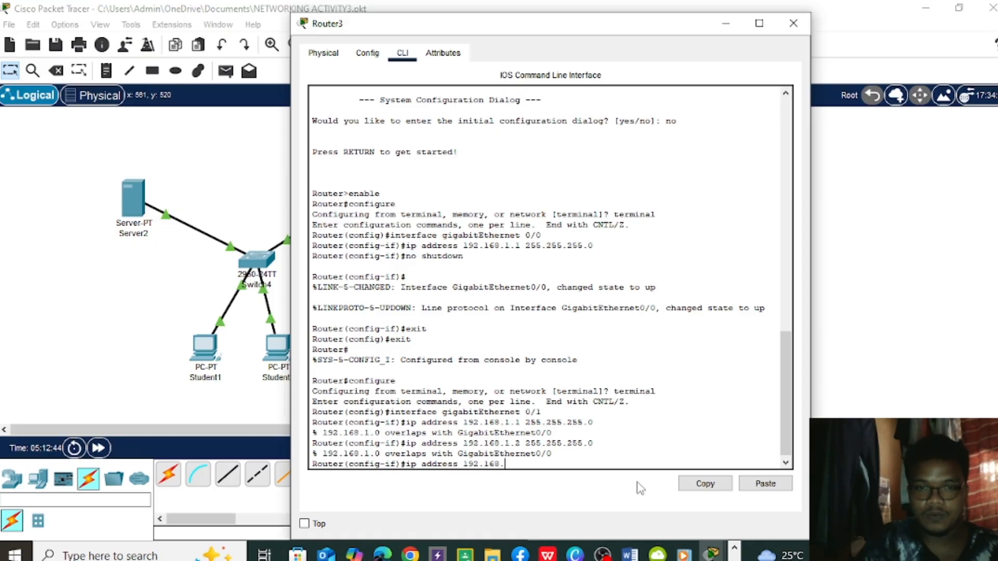
type("1")
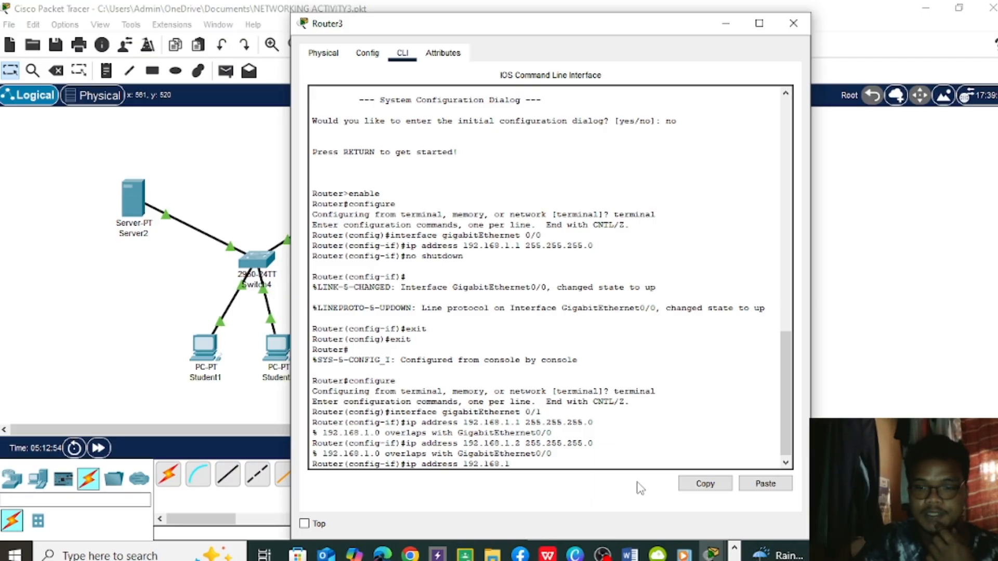
key("BackSpace")
type("2")
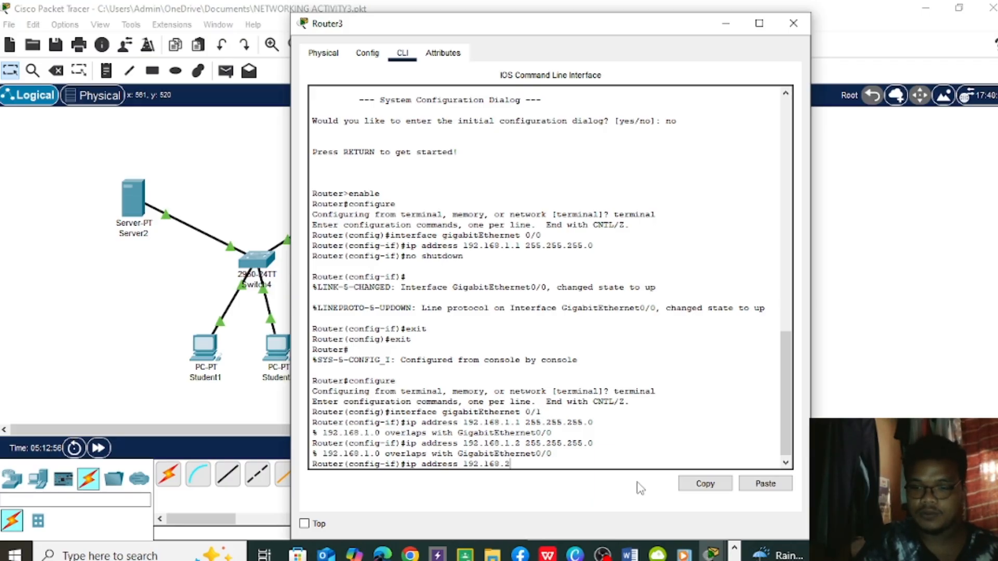
type(".1")
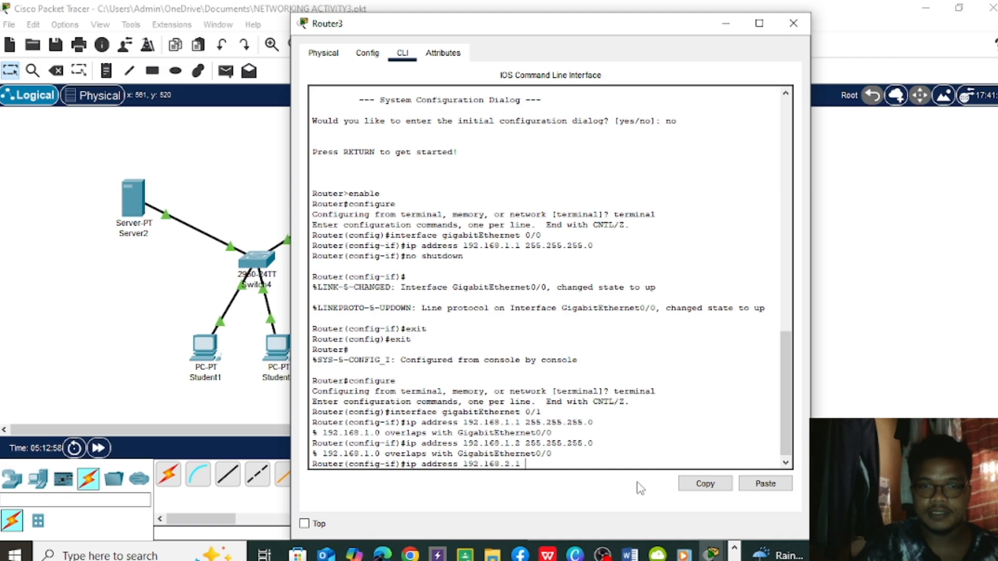
type(" 25")
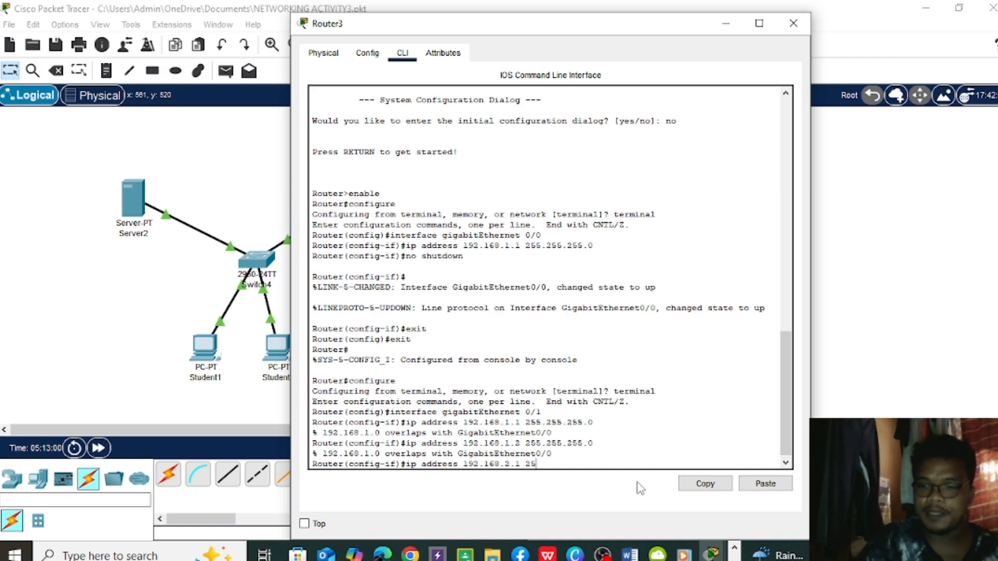
type("5.255")
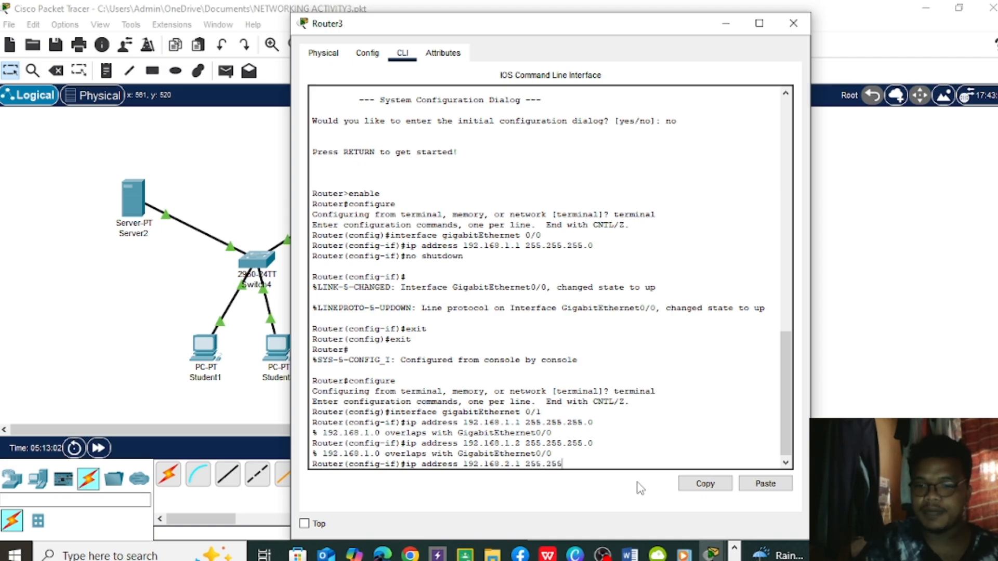
type(".255")
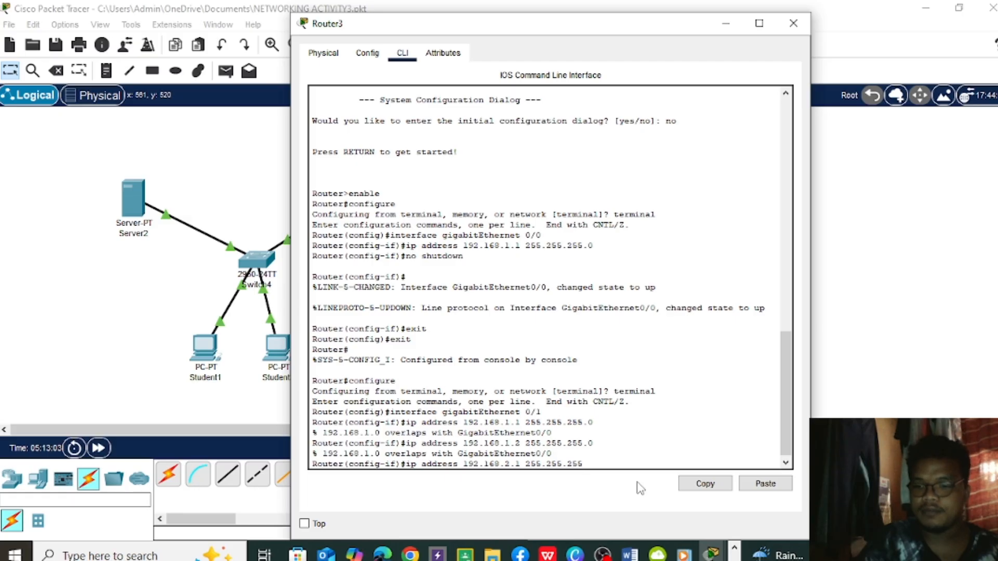
type(".0")
key("Return")
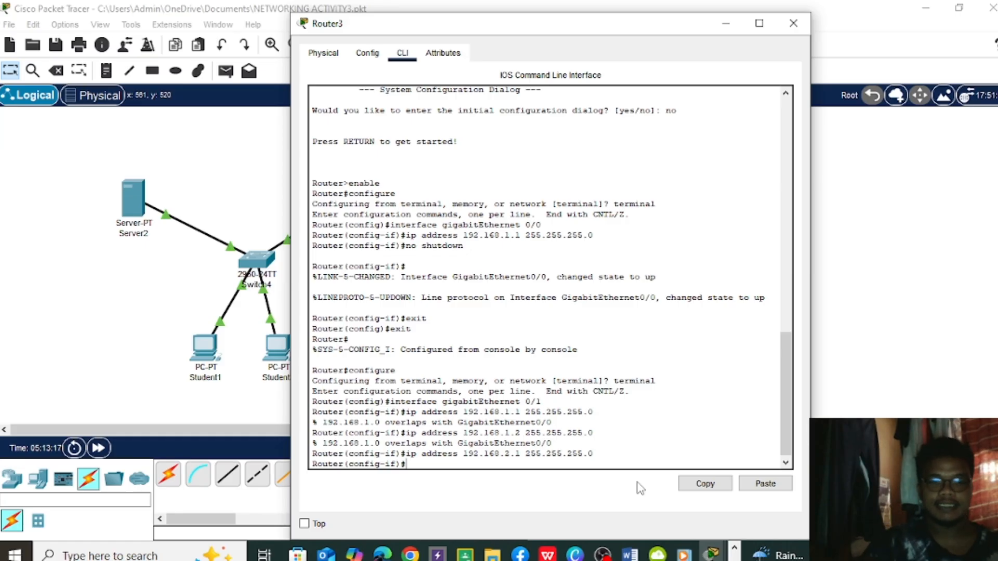
- Enable the router's GigabitEthernet0/1 interface with no shutdown and return to the interface configuration prompt
type("n")
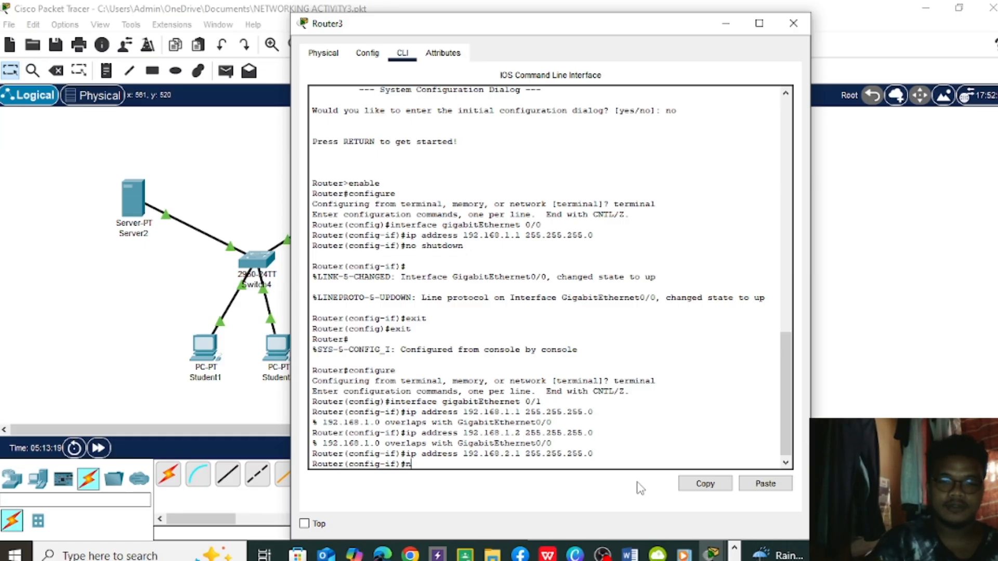
type("o shutdown")
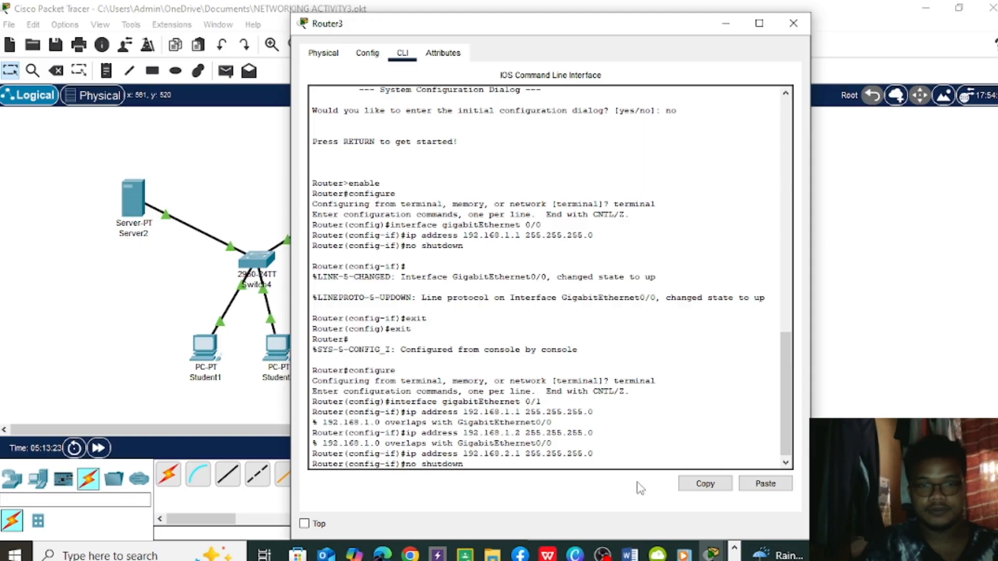
key("Return")
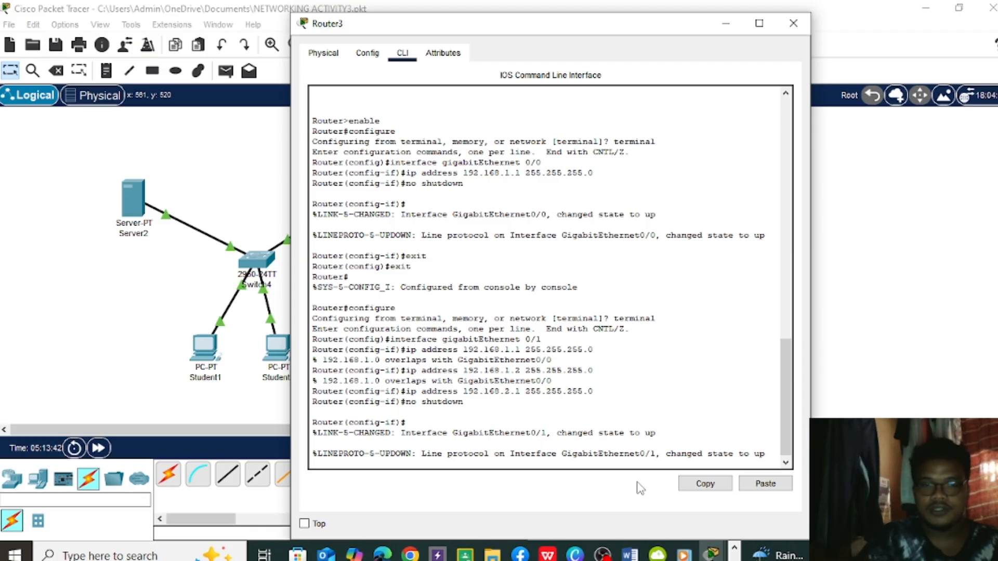
key("Return")
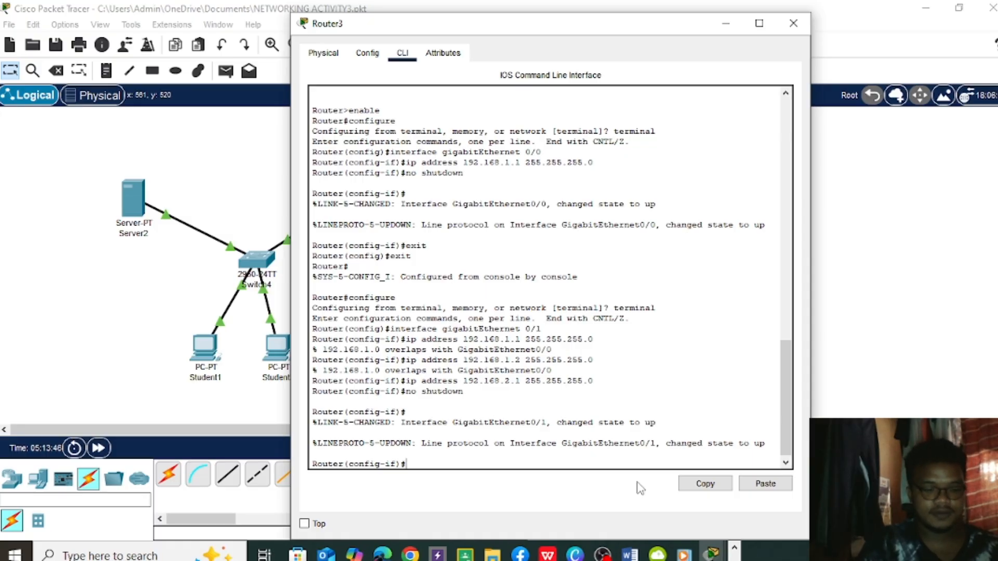
- Leave GigabitEthernet0/1 interface configuration with exit and finish the global configuration session with end
type("e")
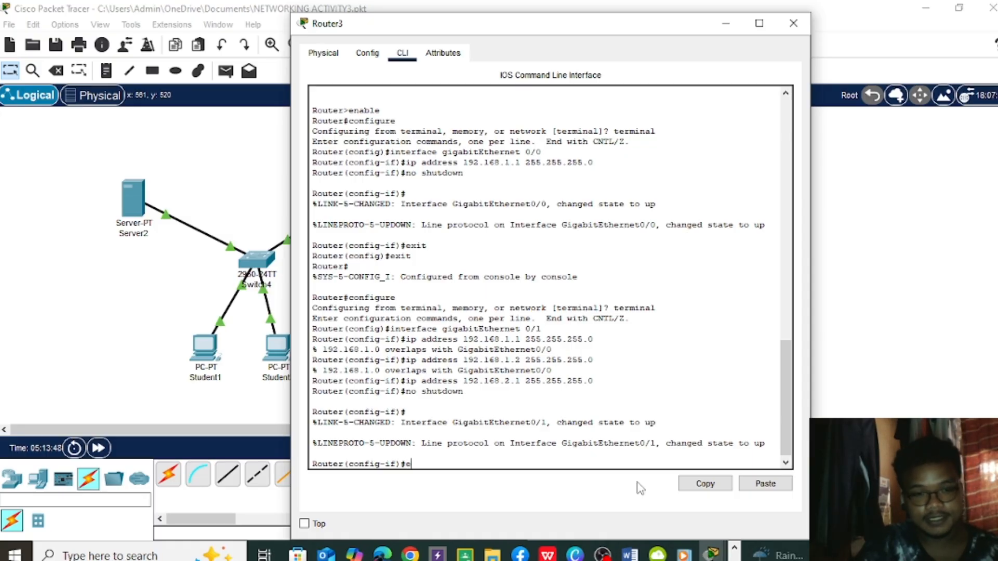
type("xit")
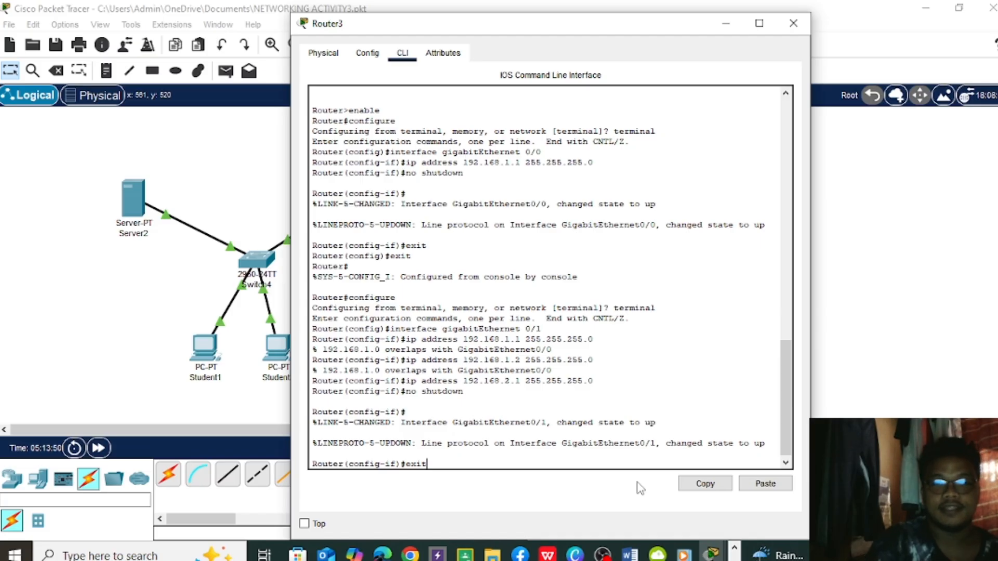
key("Return")
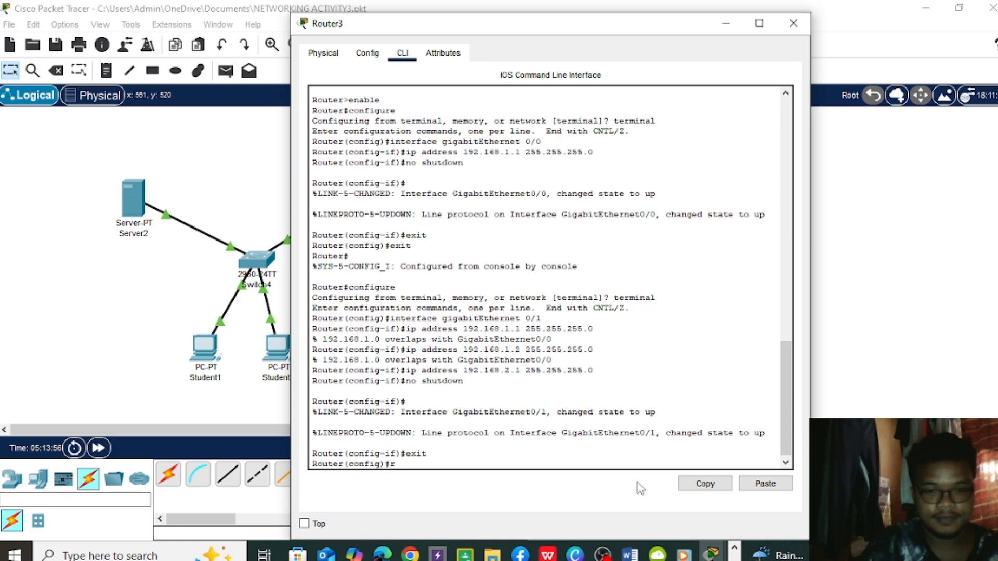
key("BackSpace")
type("end")
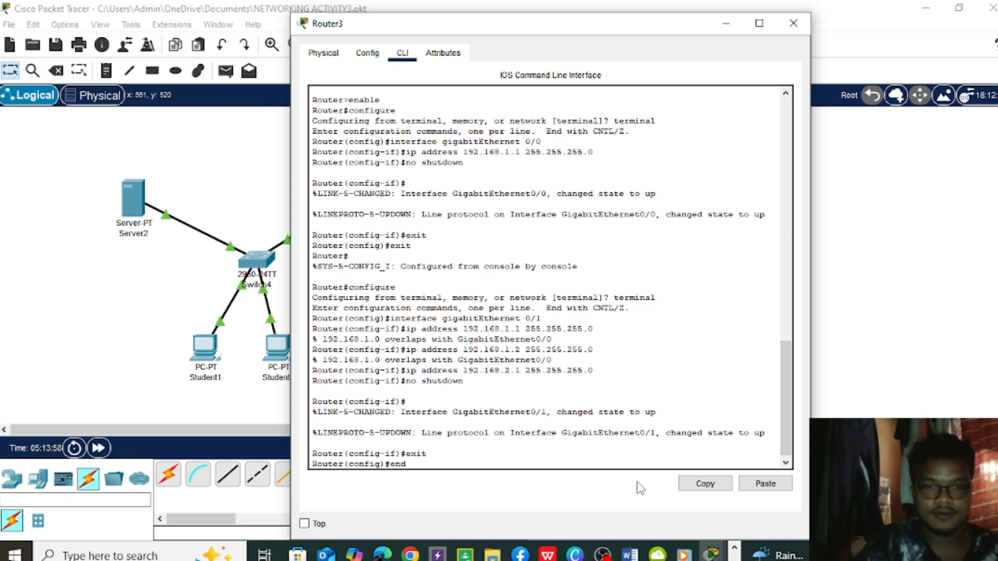
key("Return")
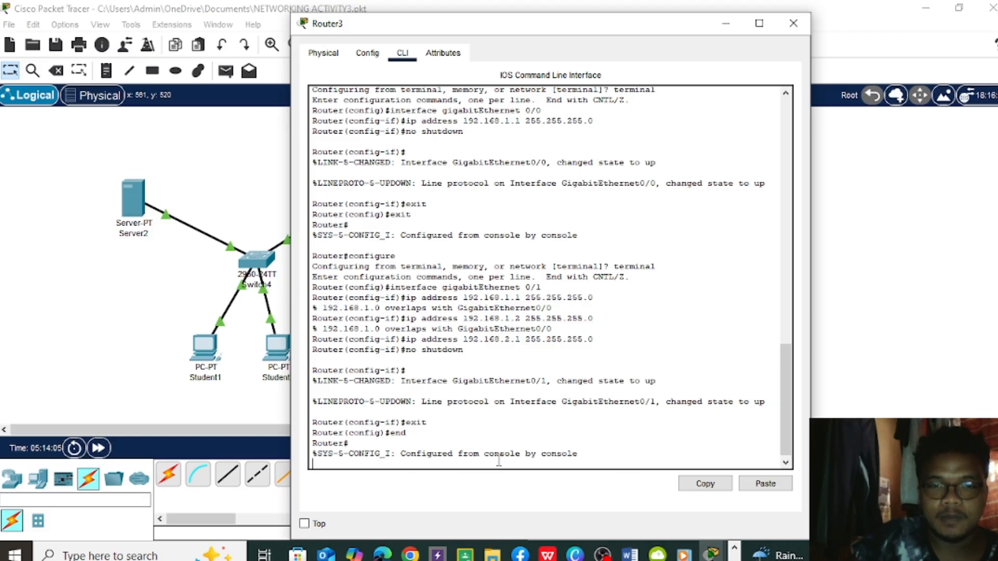
- Change the display name of Server2 to NELSERVER in its global settings
left_click(910, 289)
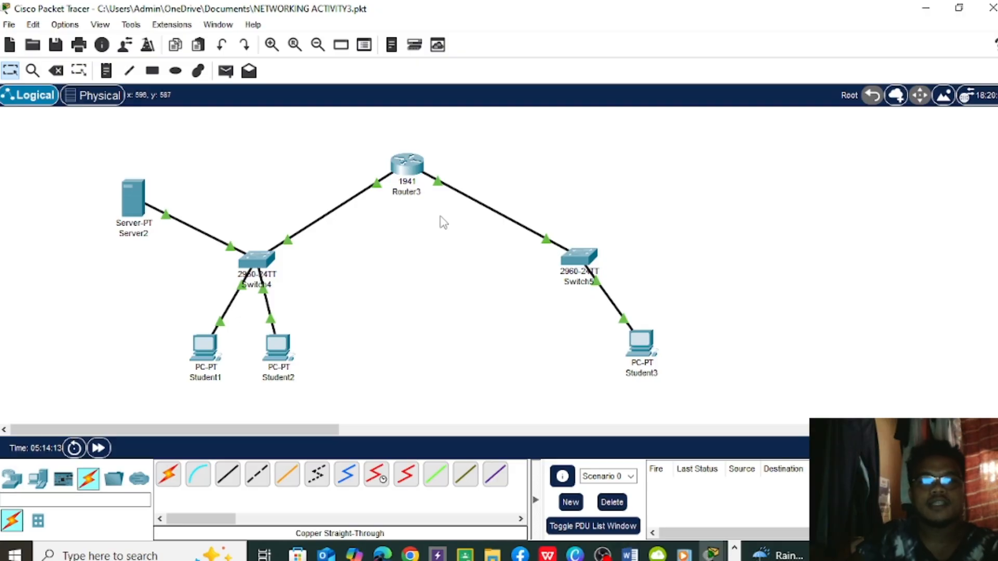
left_click(138, 210)
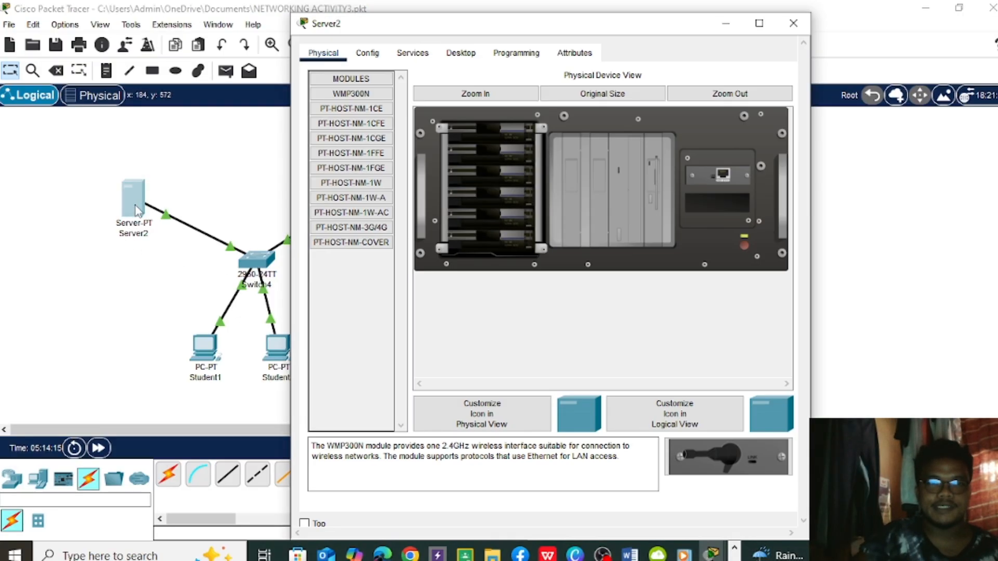
left_click(369, 53)
left_click(537, 122)
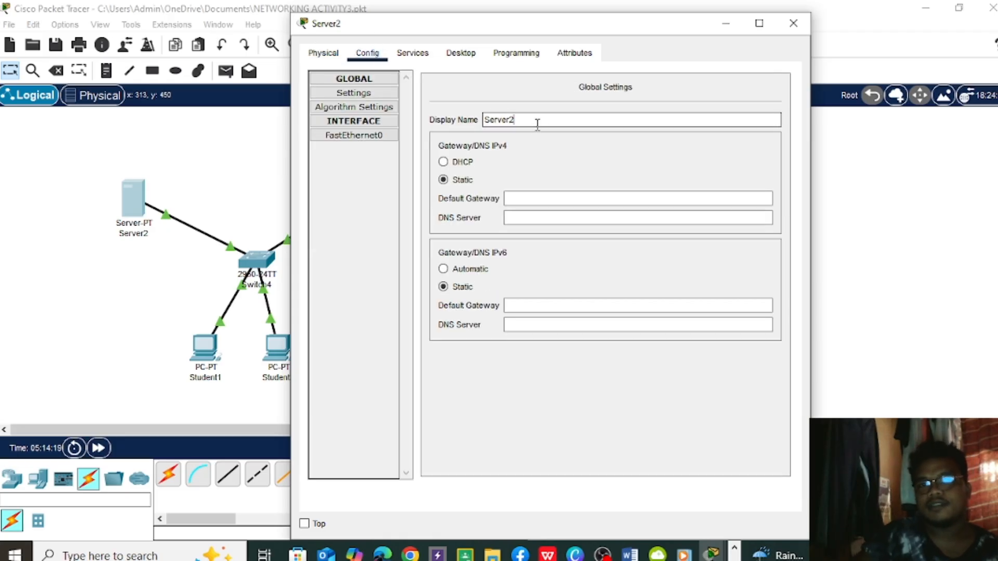
key("BackSpace")
key("BackSpace")
key("BackSpace")
key("BackSpace")
key("BackSpace")
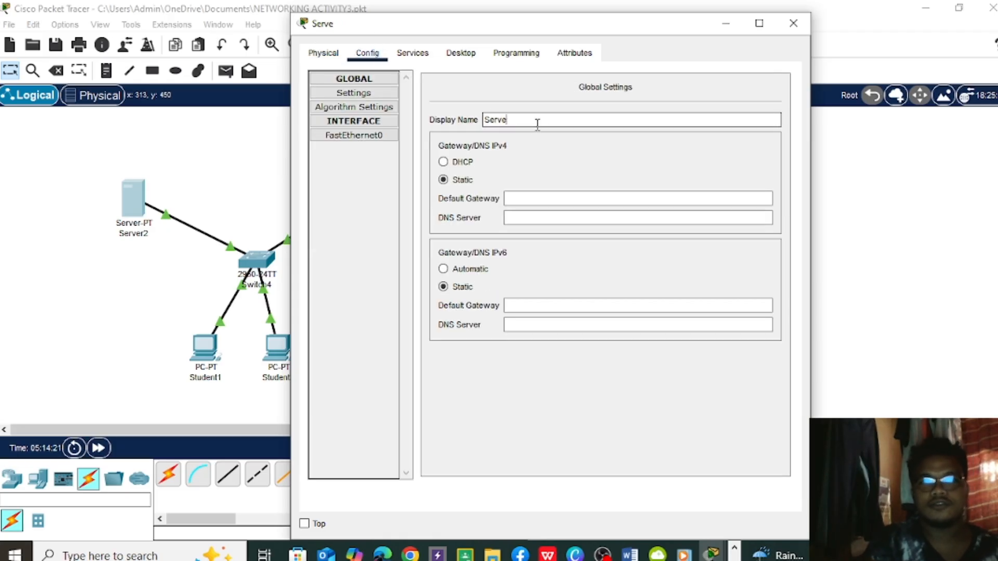
key("BackSpace")
key("BackSpace")
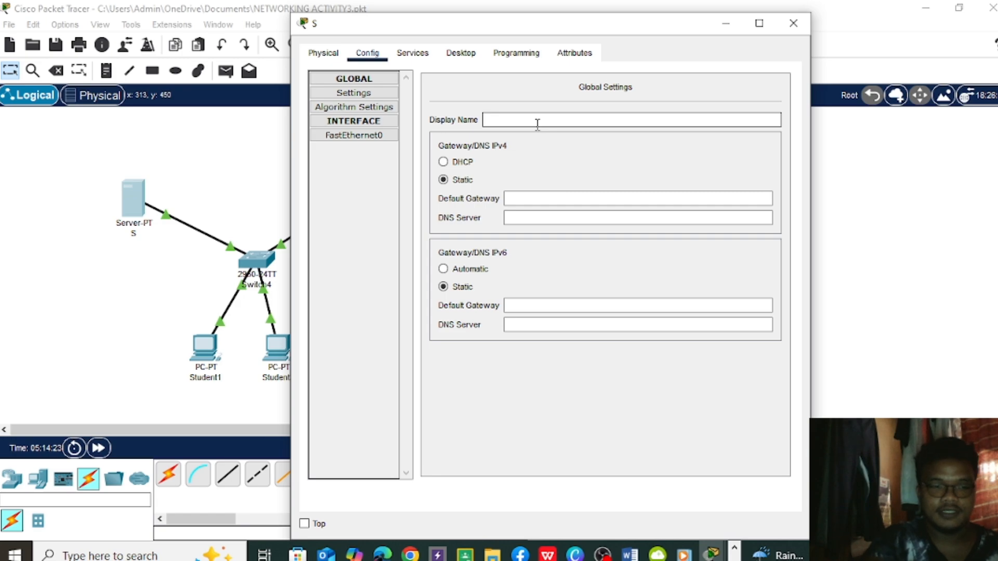
type("NEL")
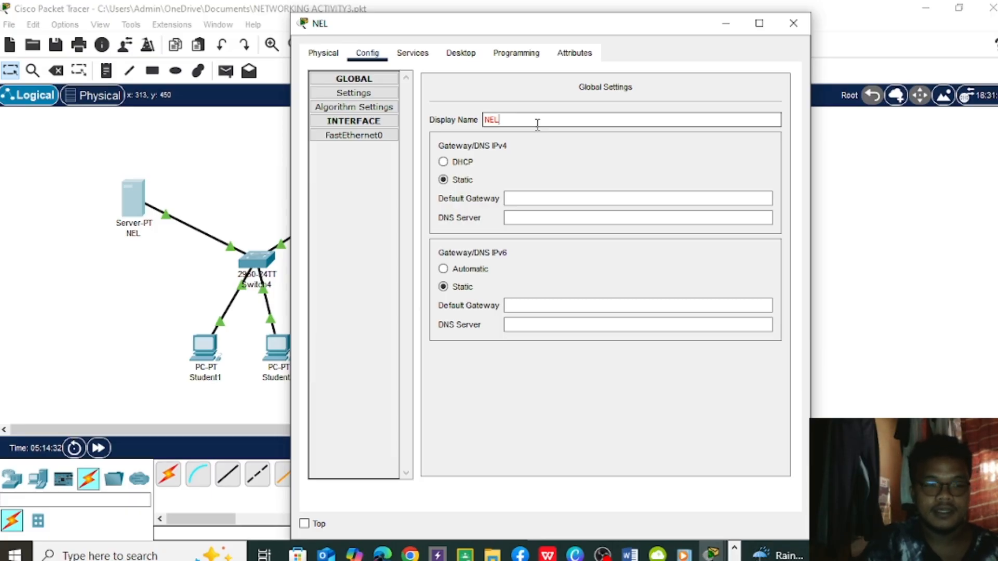
key("BackSpace")
type("SER")
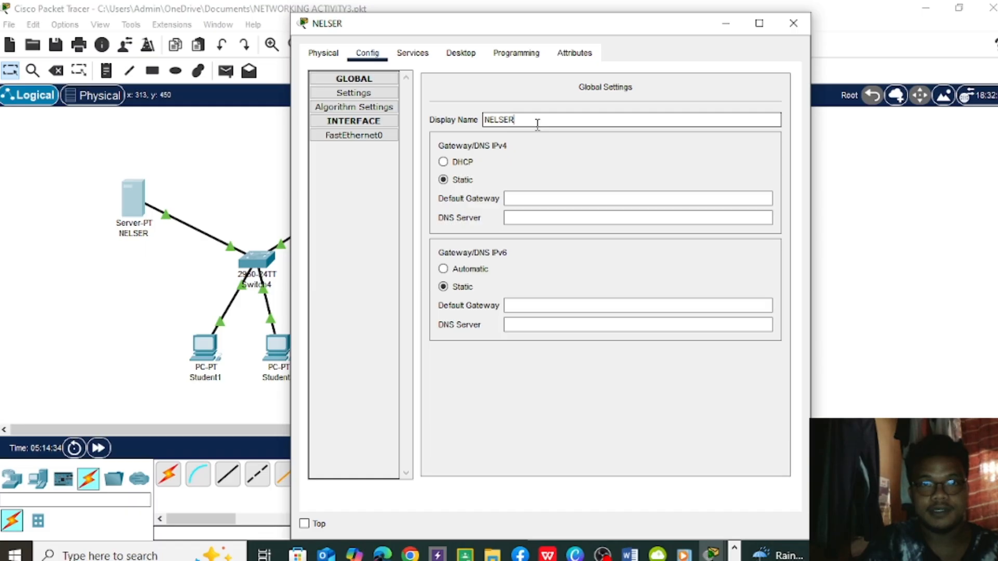
type("VER")
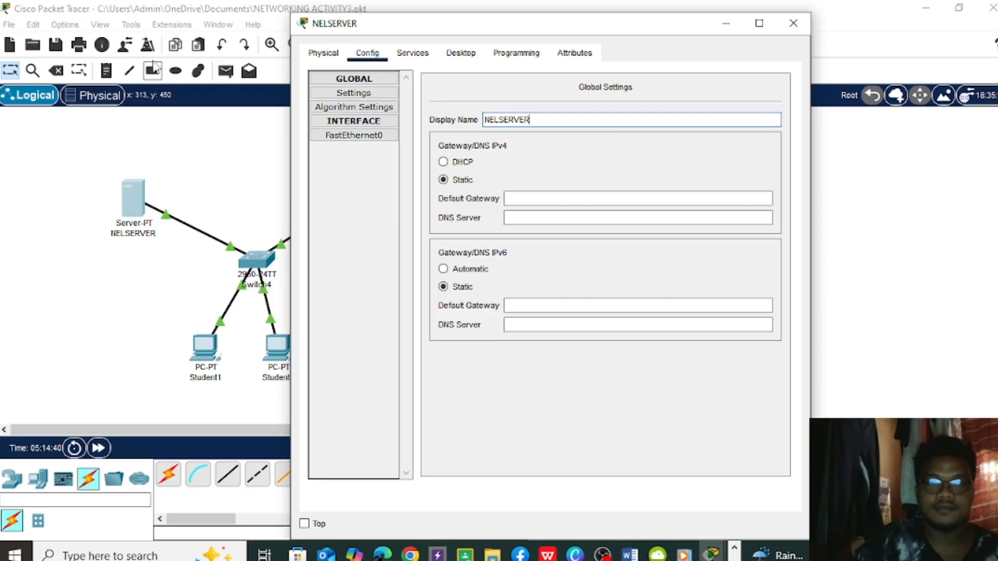
- Set the server's static IPv4 default gateway to 192.168.1.1
left_click(528, 201)
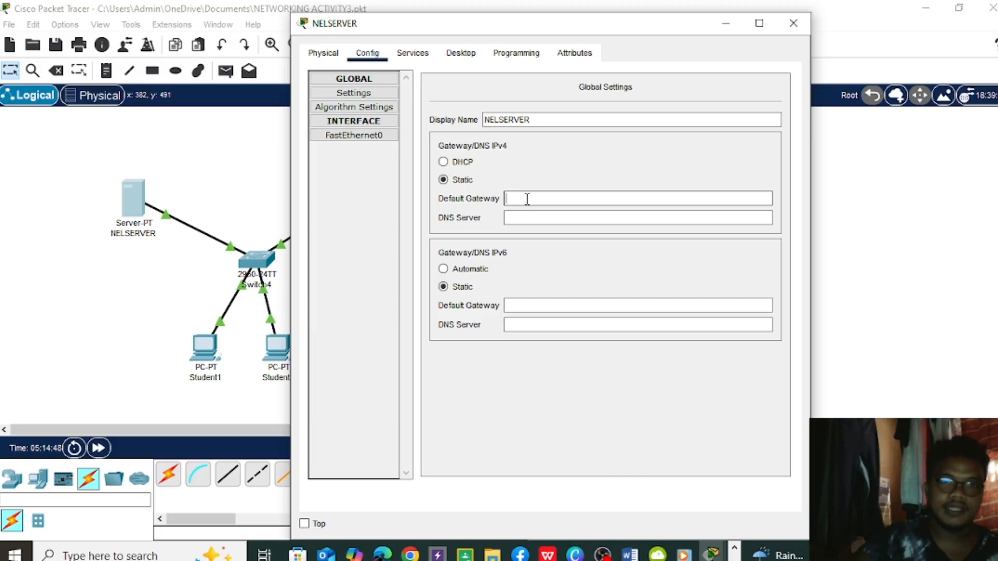
left_click(527, 199)
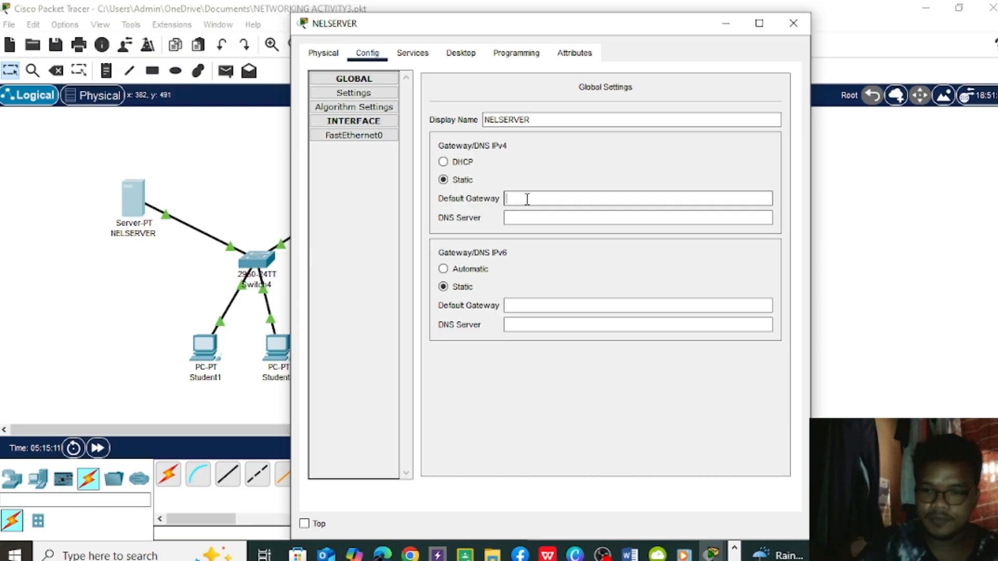
type("192")
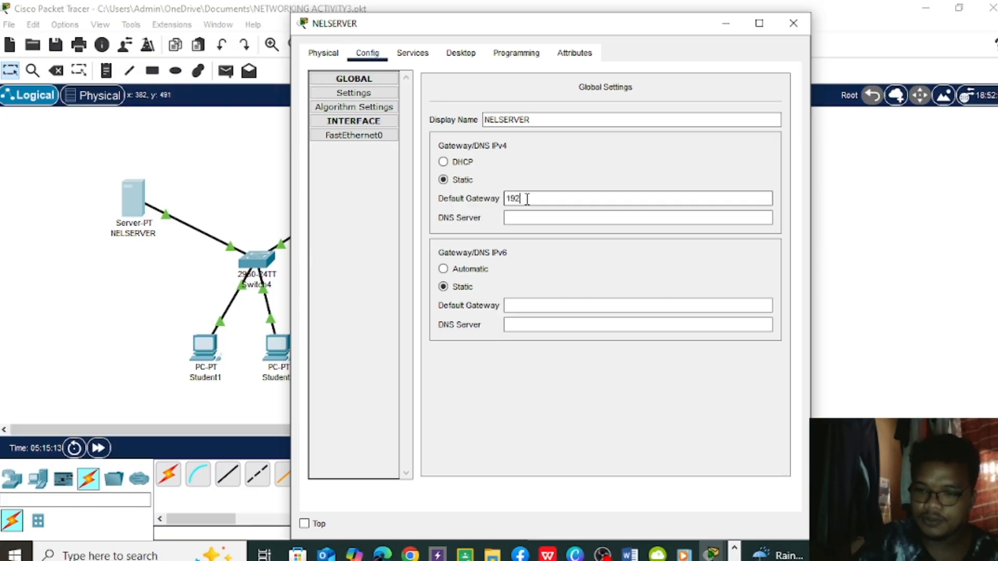
type(".168")
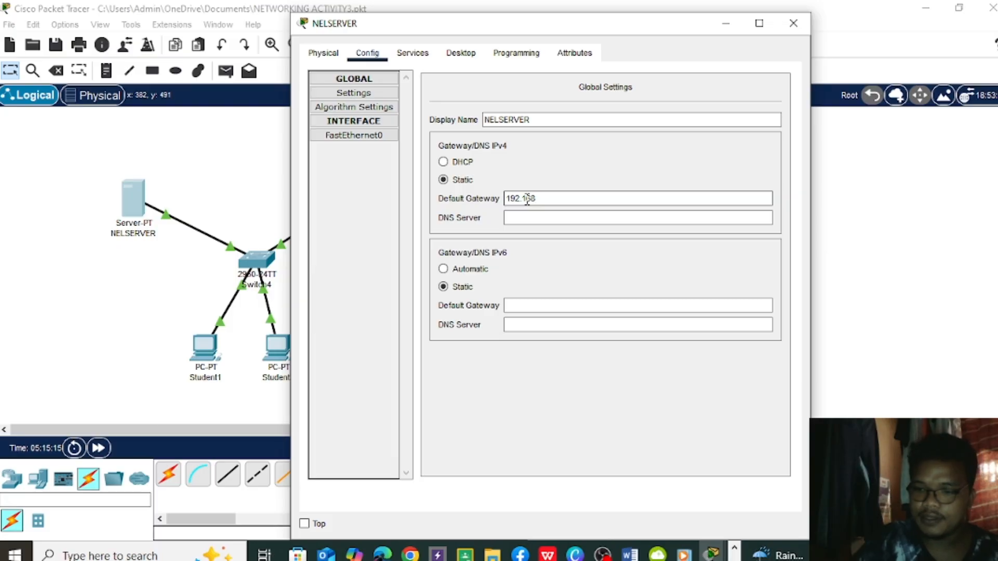
type(".1.1")
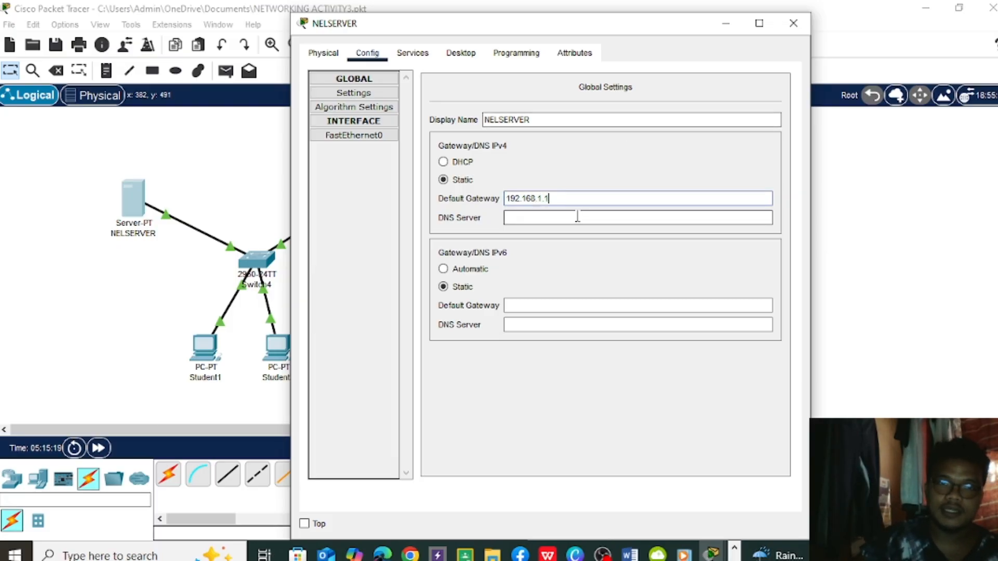
left_click(532, 218)
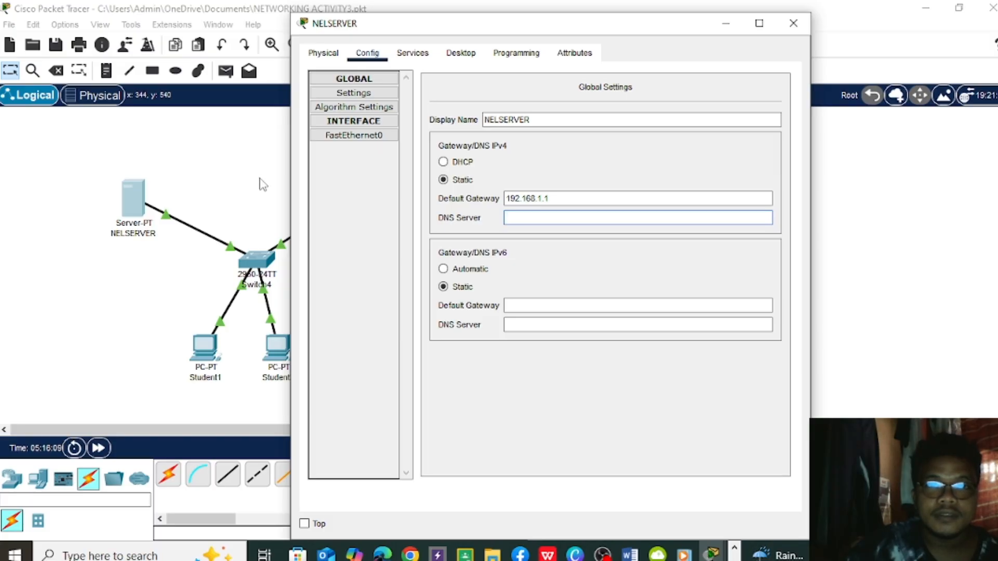
- Open index.html in NELSERVER's HTTP service for editing and select all of its code
left_click(419, 58)
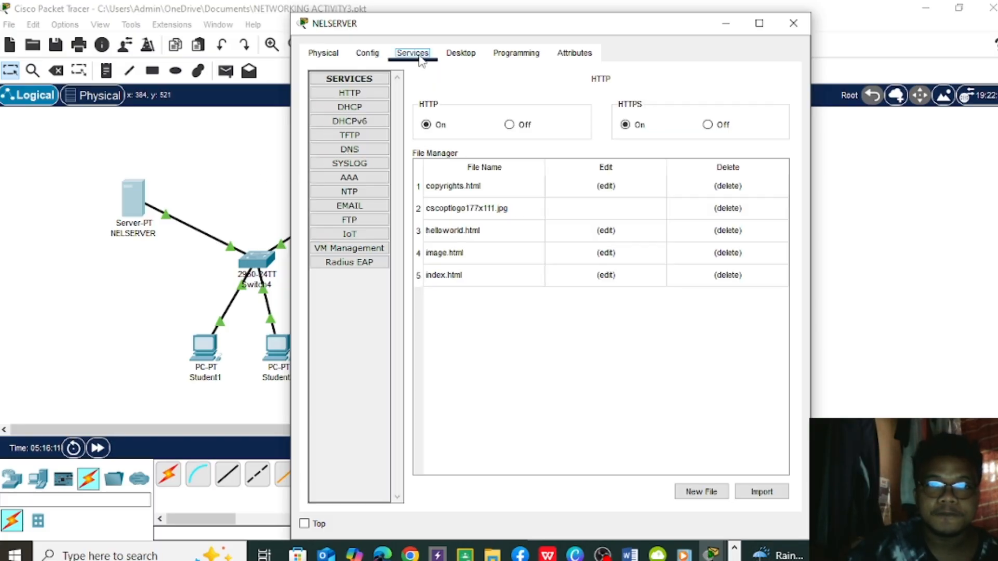
left_click(359, 97)
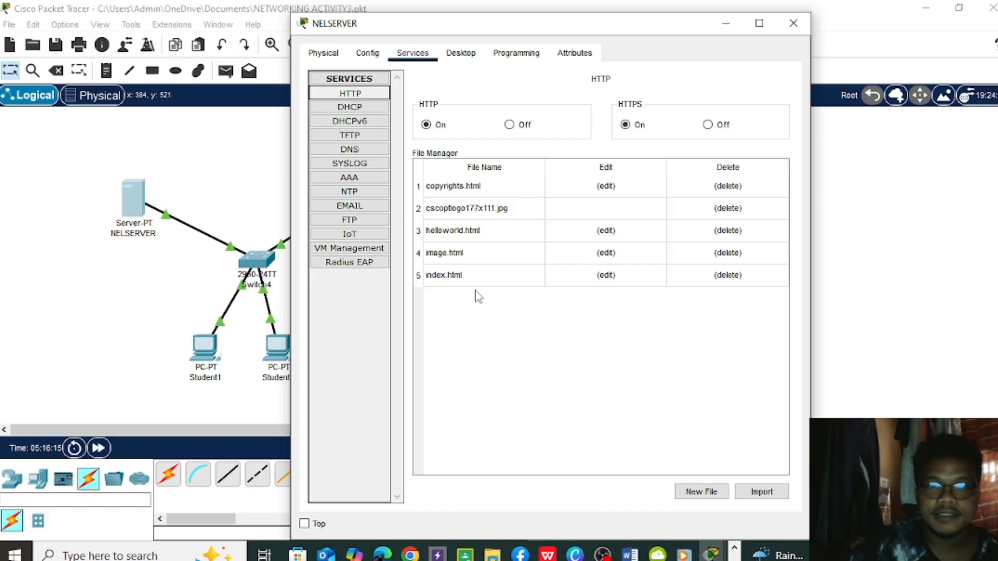
left_click(606, 275)
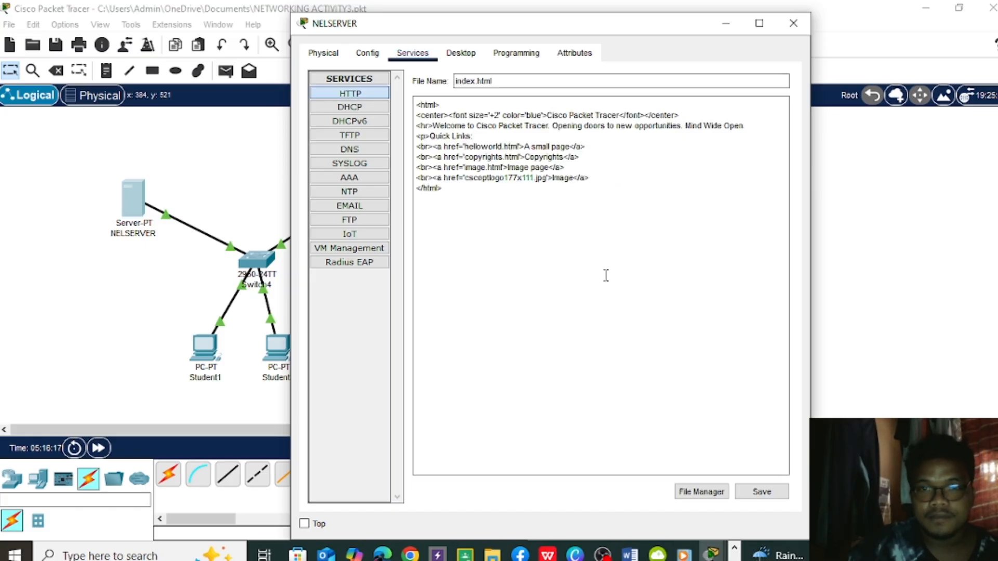
left_click(419, 105)
left_click_drag(419, 104, 451, 196)
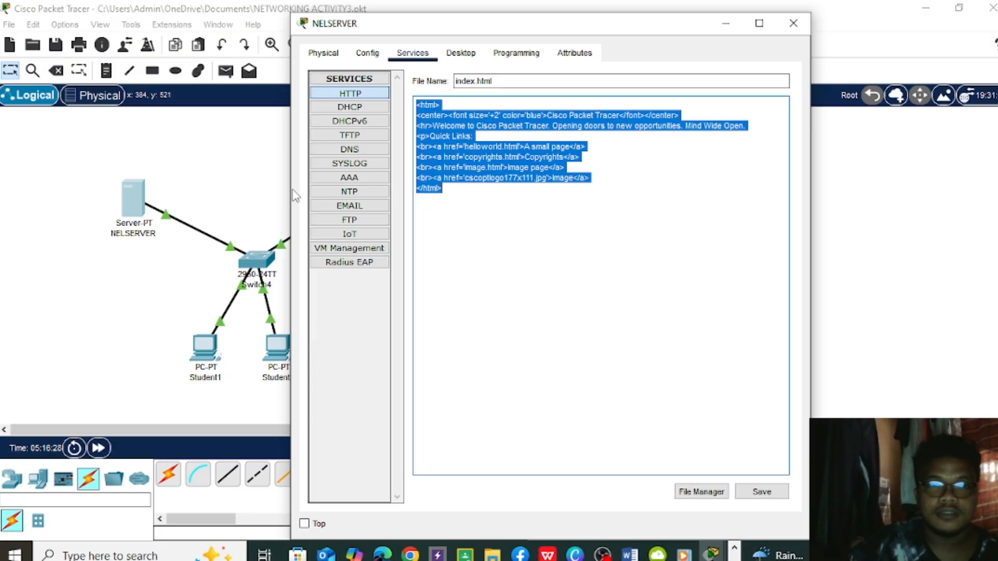
- Copy the entire index.html code from the HTTP service of Server0 in the other topology
key("Escape")
scroll(418, 231, "up", 3)
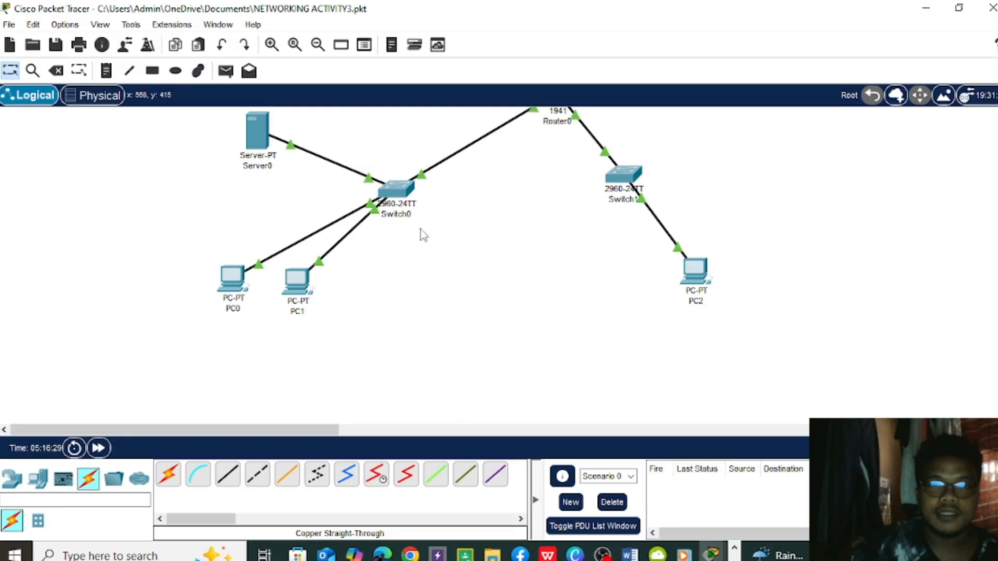
scroll(422, 234, "up", 2)
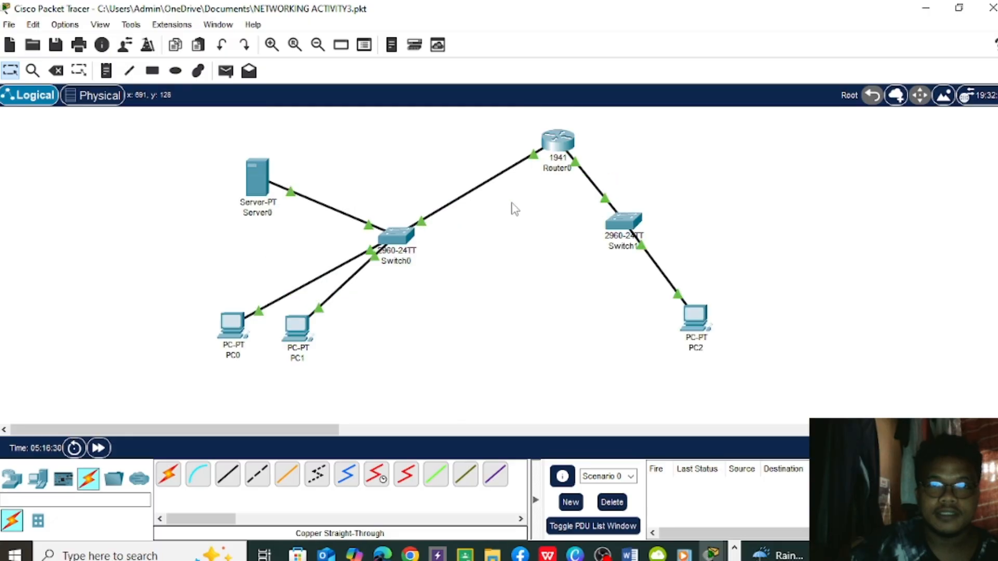
left_click(255, 182)
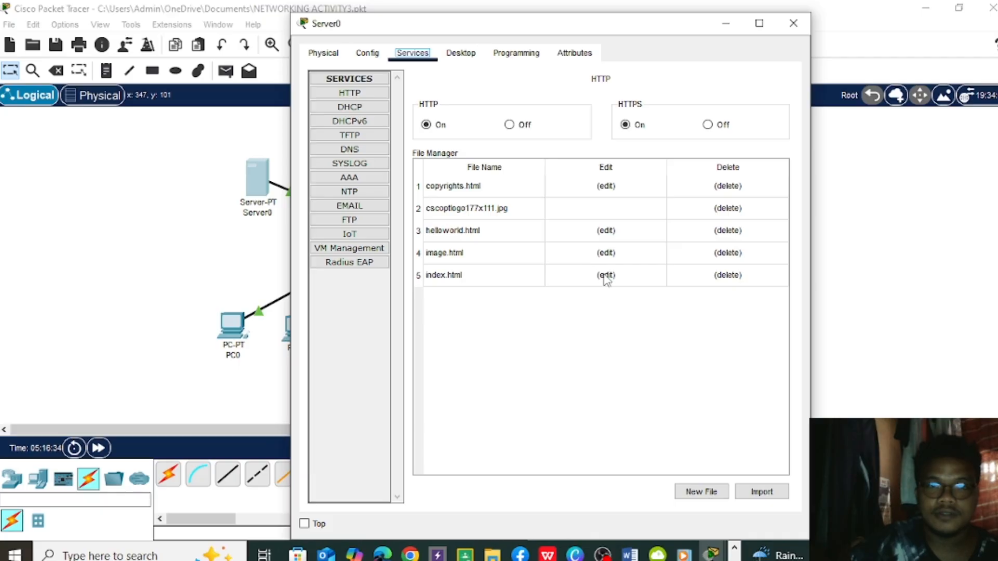
left_click(606, 275)
left_click(418, 107)
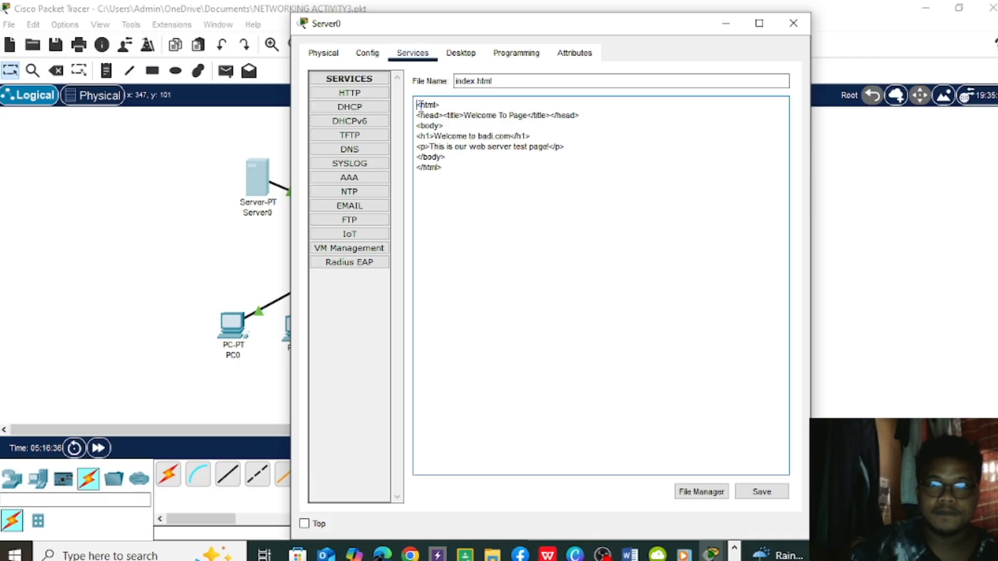
left_click_drag(418, 107, 474, 166)
key("ctrl+c")
right_click(447, 143)
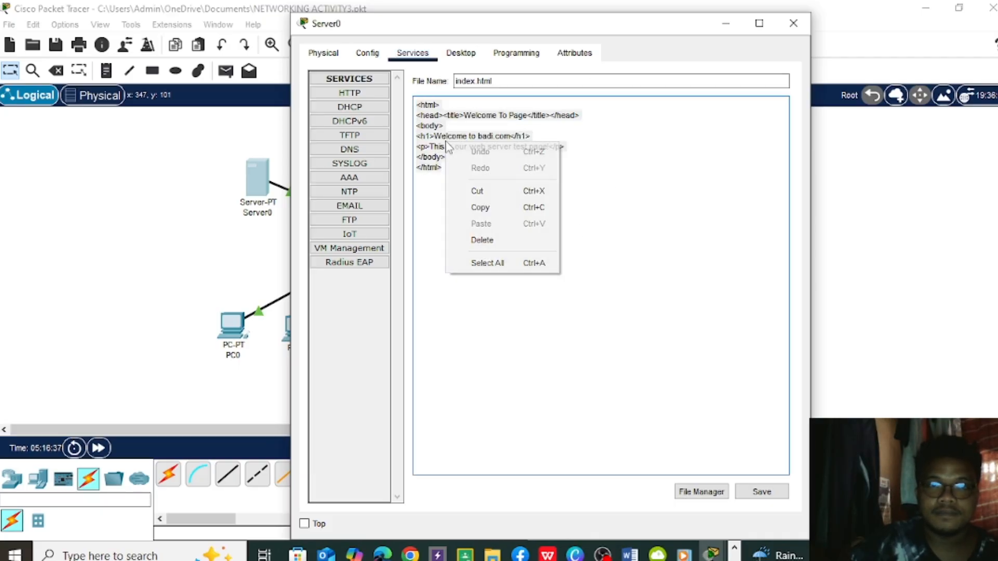
left_click(483, 207)
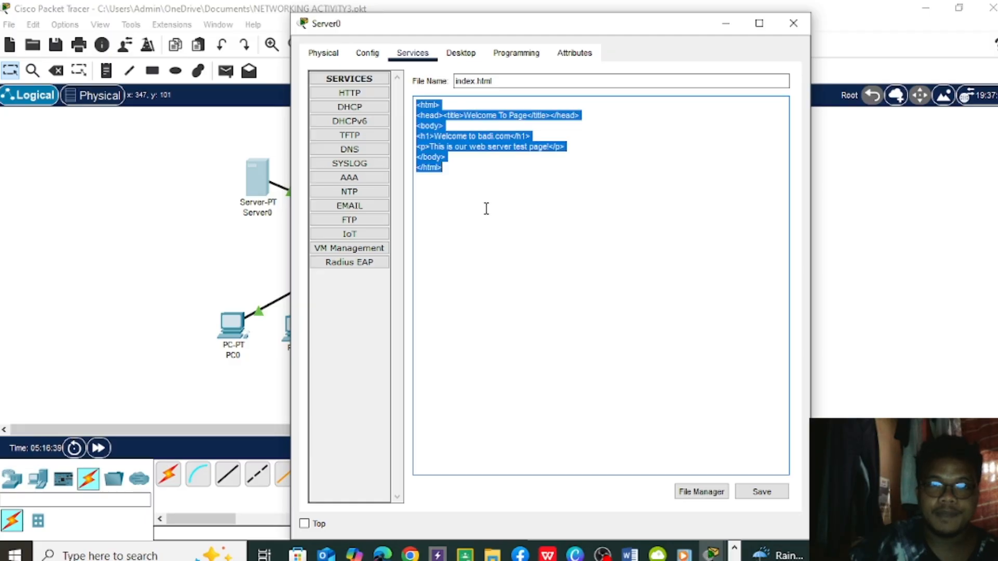
- Replace all of the code in NELSERVER's index.html with the page code copied from Server0
left_click(352, 153)
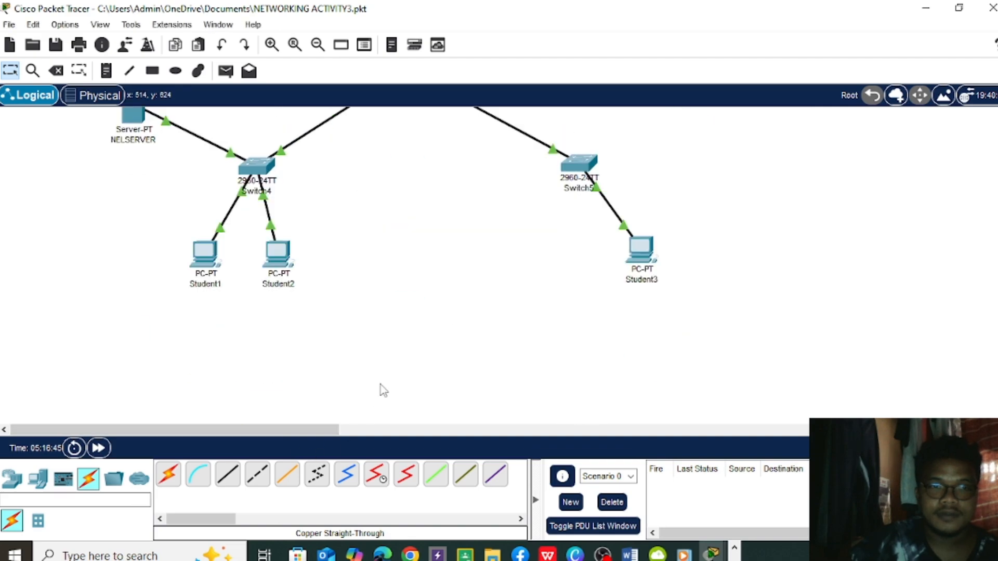
scroll(389, 200, "up", 3)
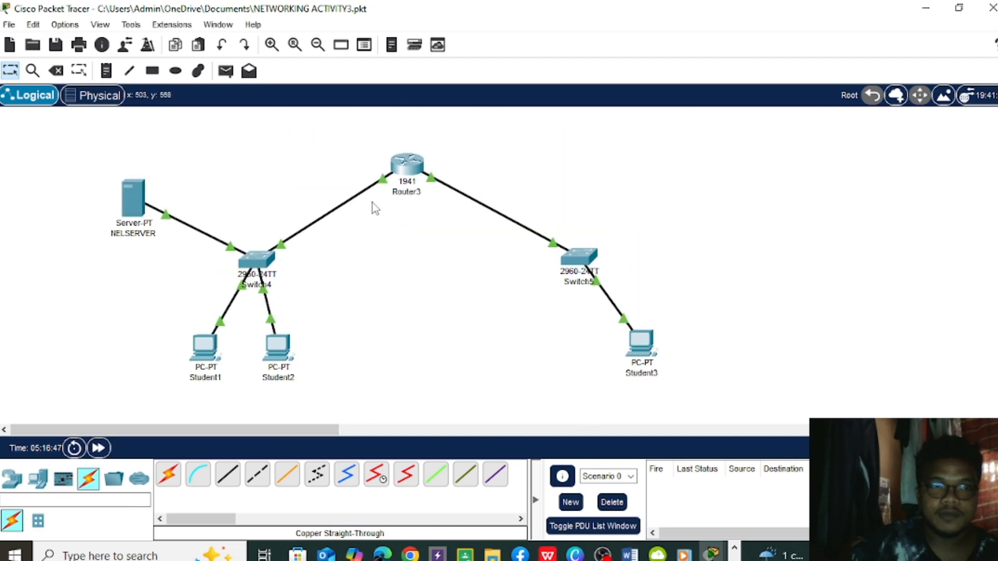
left_click(134, 199)
left_click(461, 152)
key("ctrl+a")
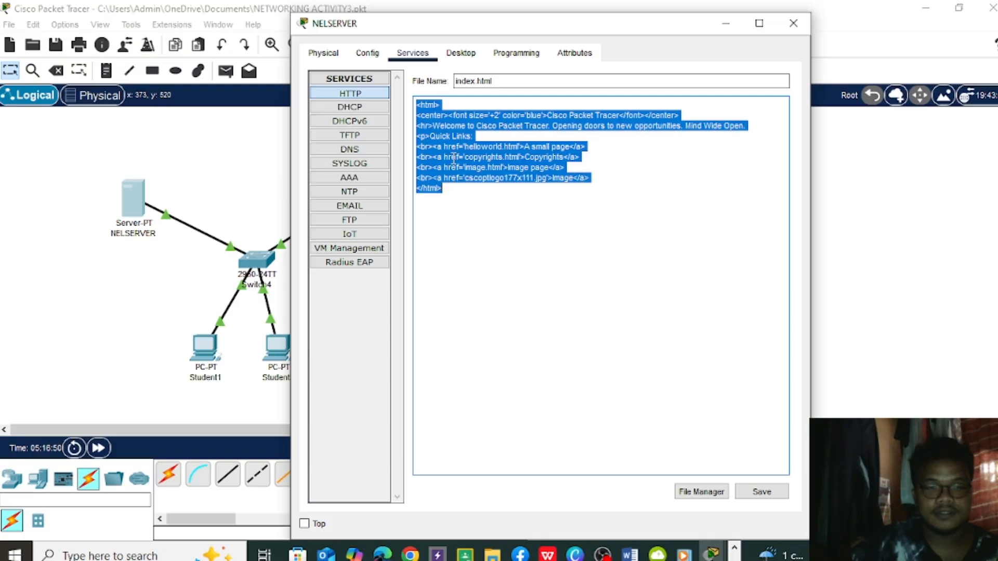
key("ctrl+v")
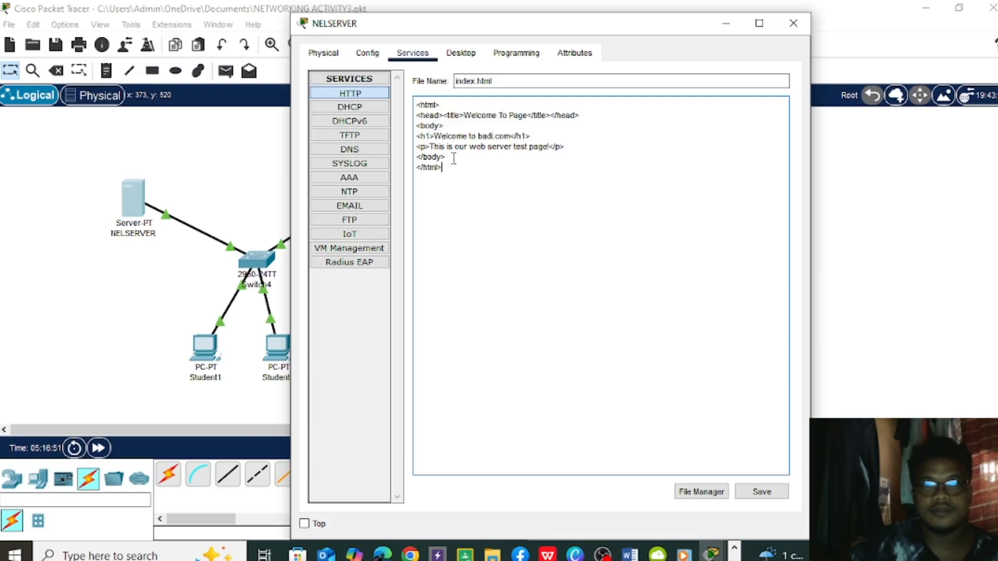
- Change the h1 heading in NELSERVER's index.html to "Welcome to badis World" and save the page over the existing file
left_click(512, 136)
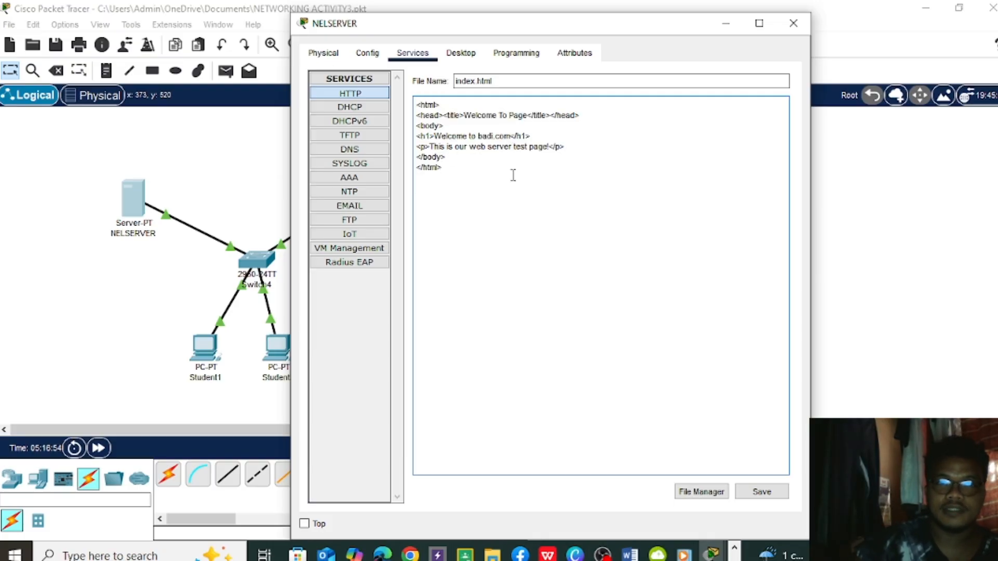
key("BackSpace")
key("BackSpace")
key("BackSpace")
key("BackSpace")
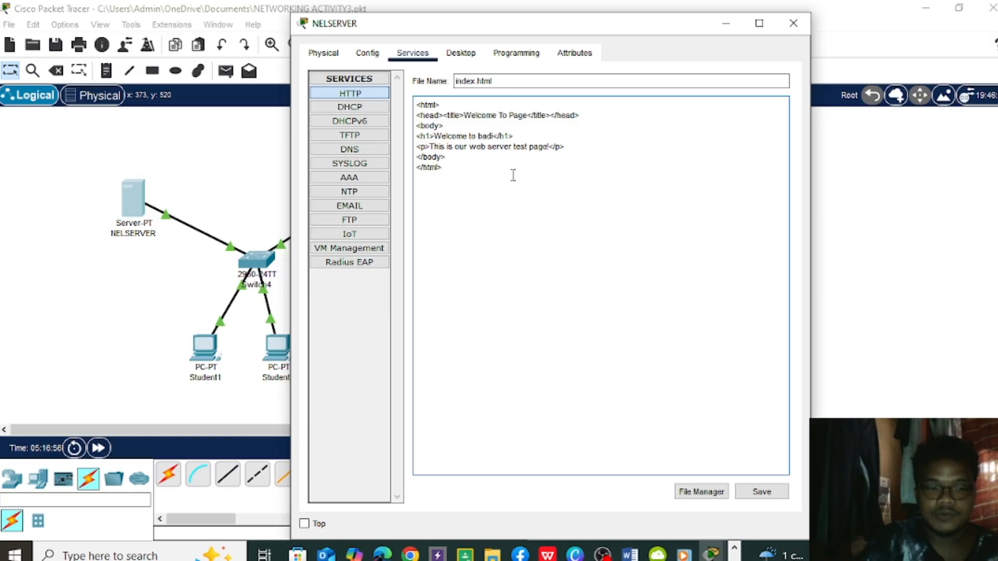
type("s ")
type("Worl")
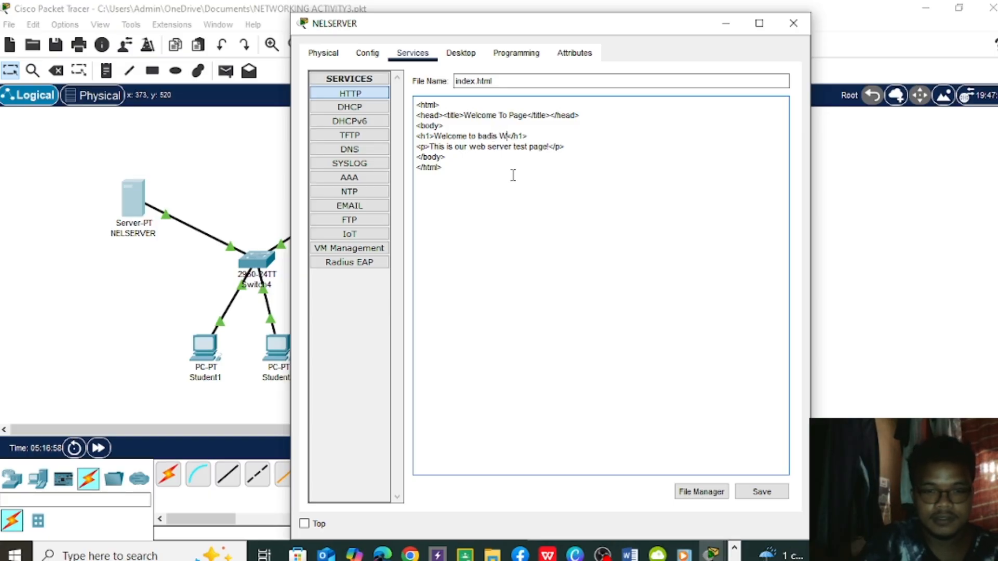
type("d")
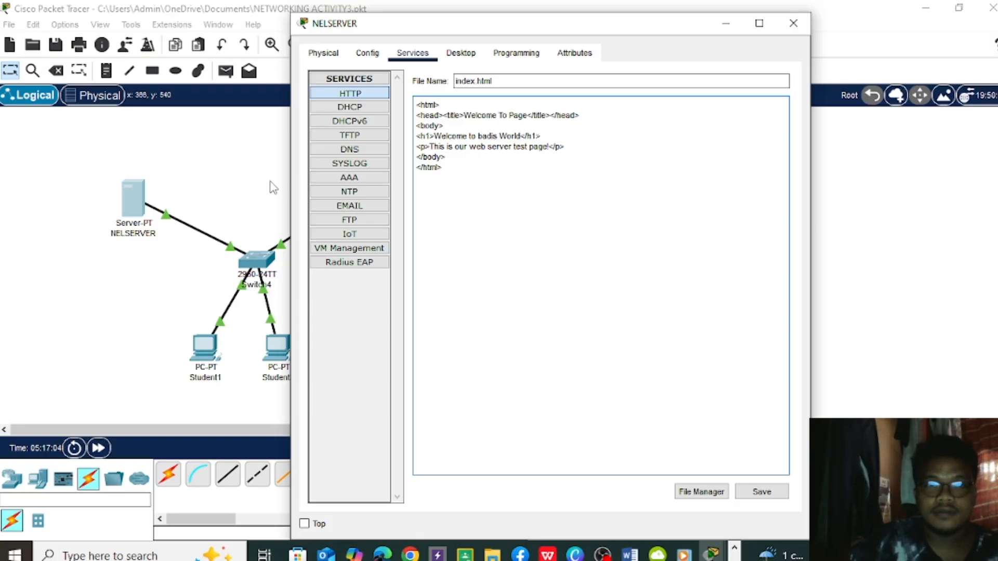
left_click(766, 496)
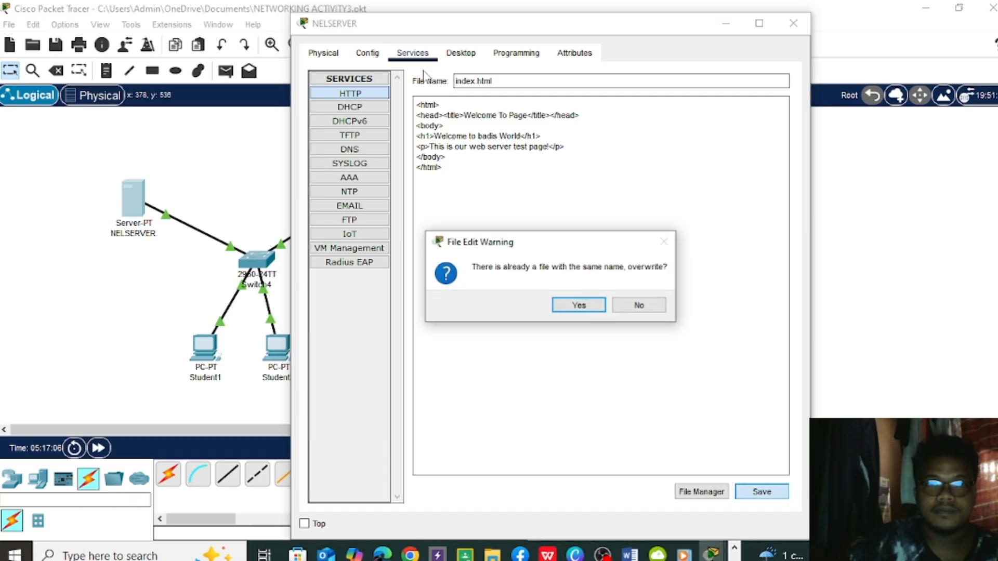
left_click(576, 306)
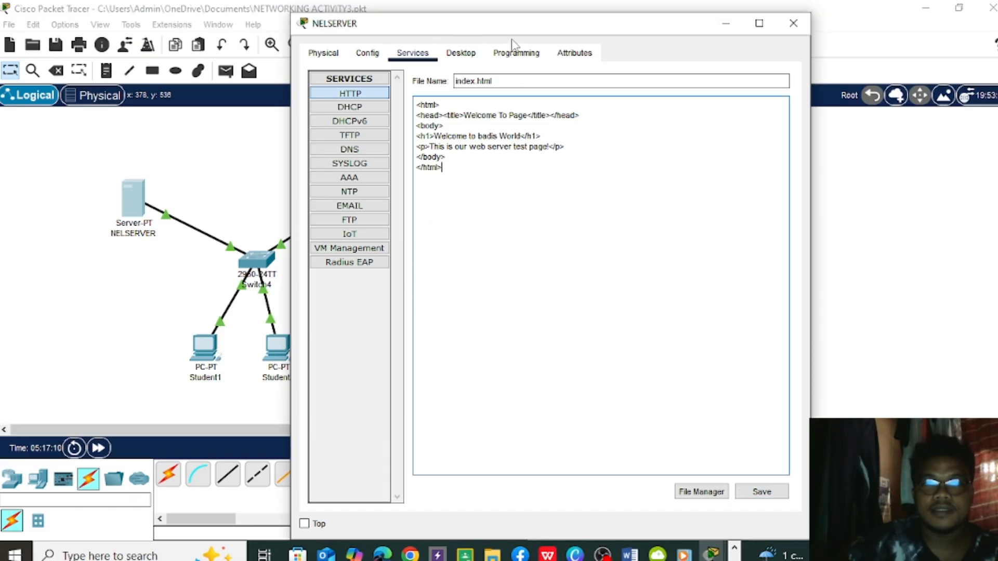
- Check the global gateway and DNS settings of Server0 in the other topology as a reference for NELSERVER
left_click(464, 62)
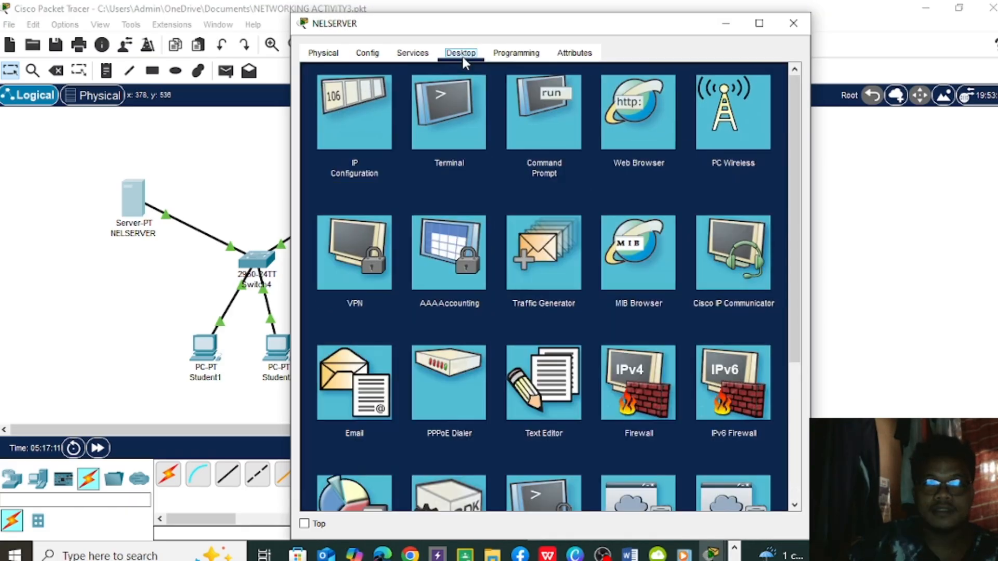
left_click(371, 56)
key("alt+F4")
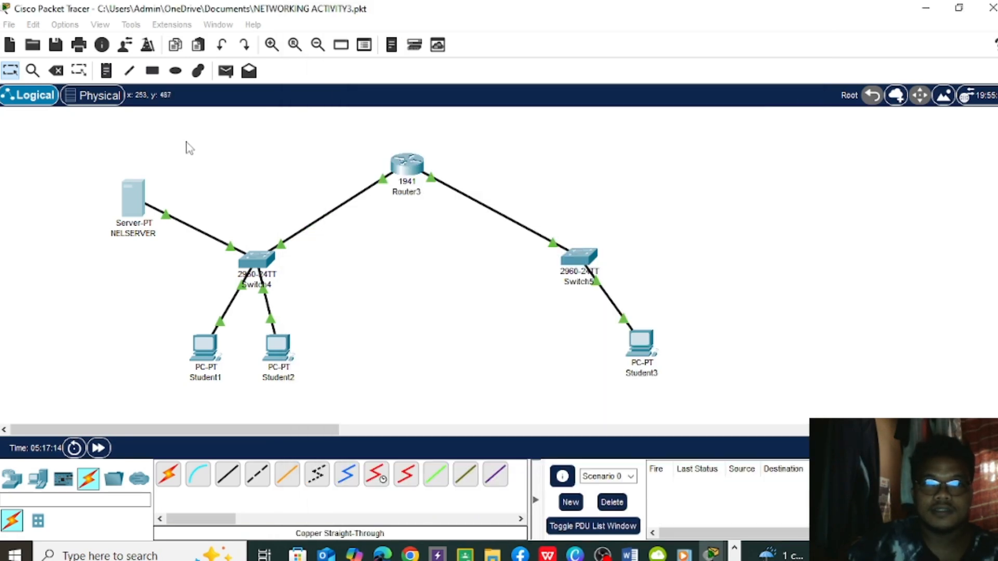
scroll(366, 218, "up", 3)
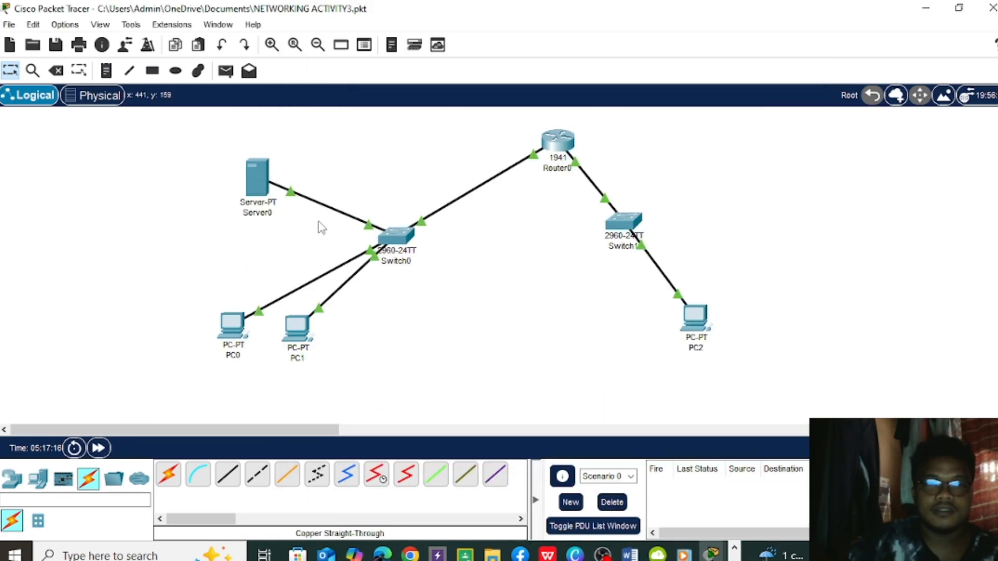
left_click(257, 182)
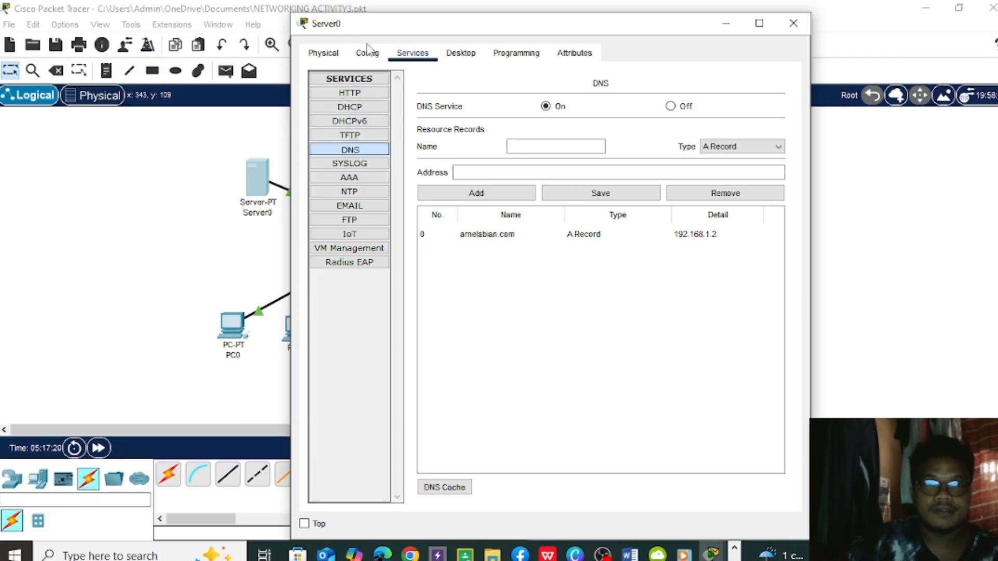
left_click(367, 52)
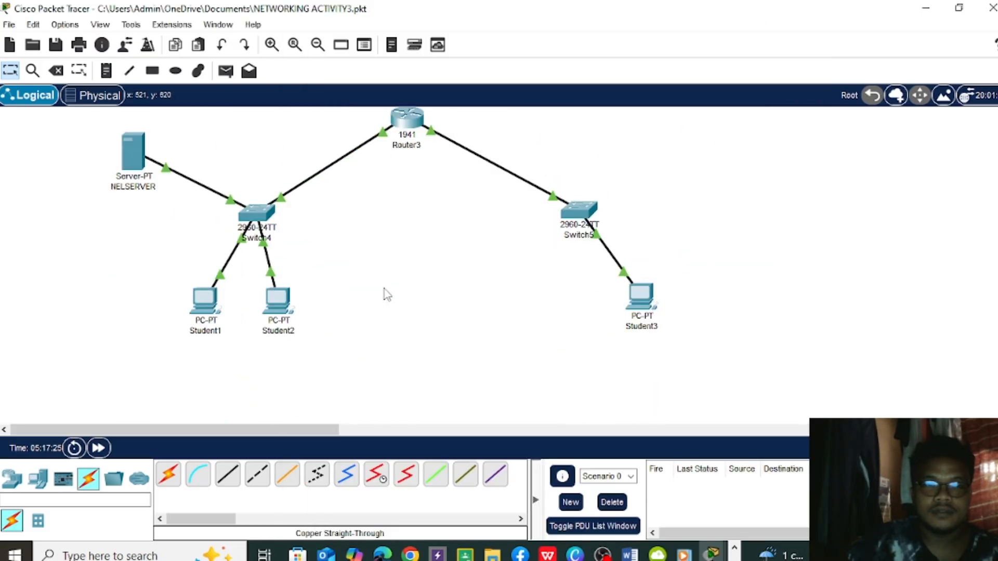
- Try to set NELSERVER's IPv4 DNS server to 192.1658.1.2 in its global settings
left_click(136, 159)
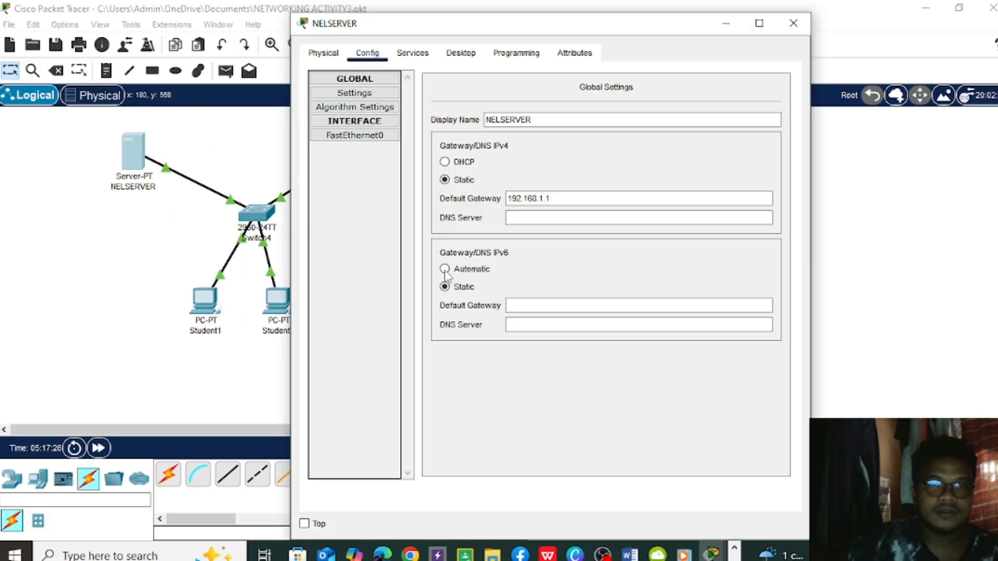
left_click(510, 218)
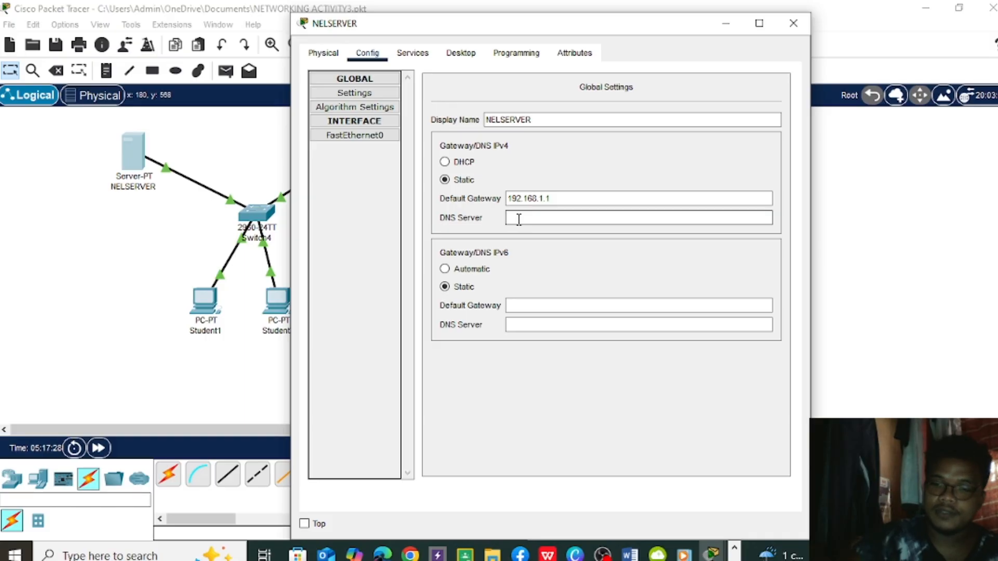
type("19")
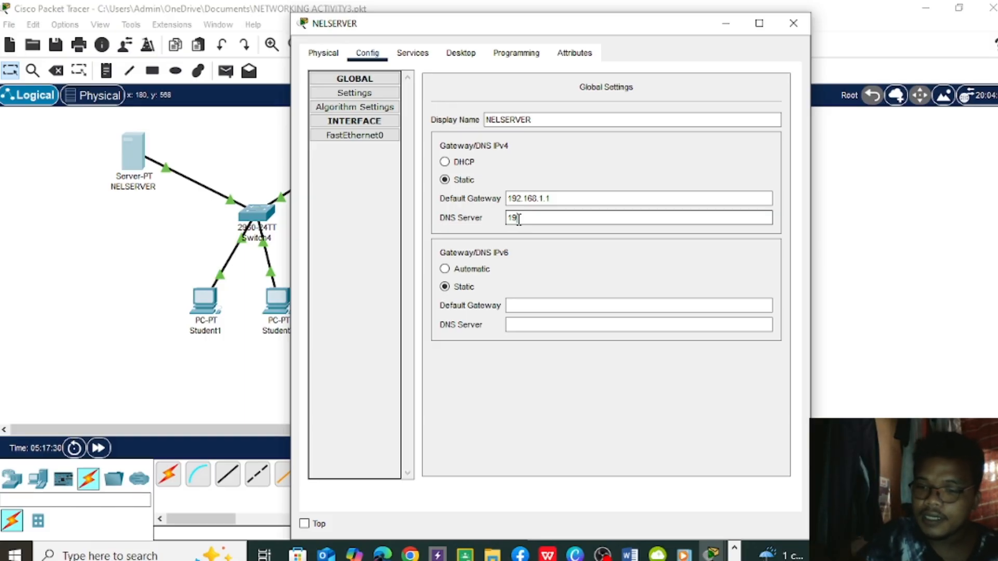
type("2.1658.1")
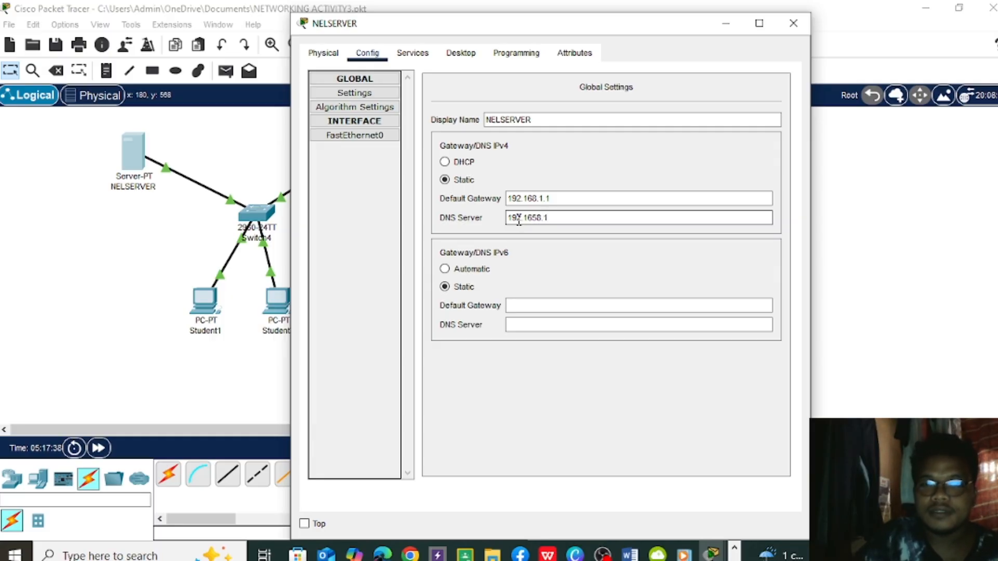
type(".2")
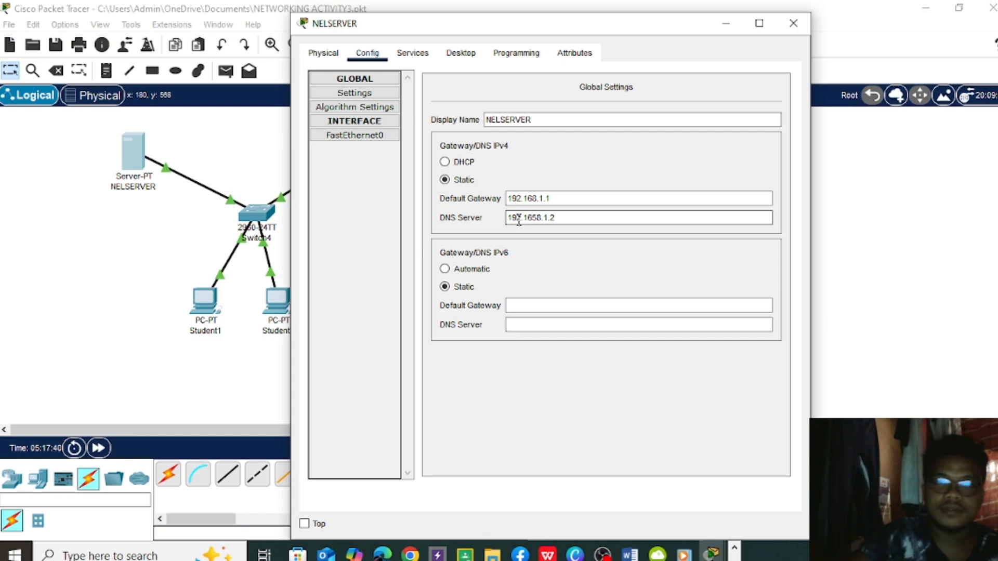
left_click(149, 229)
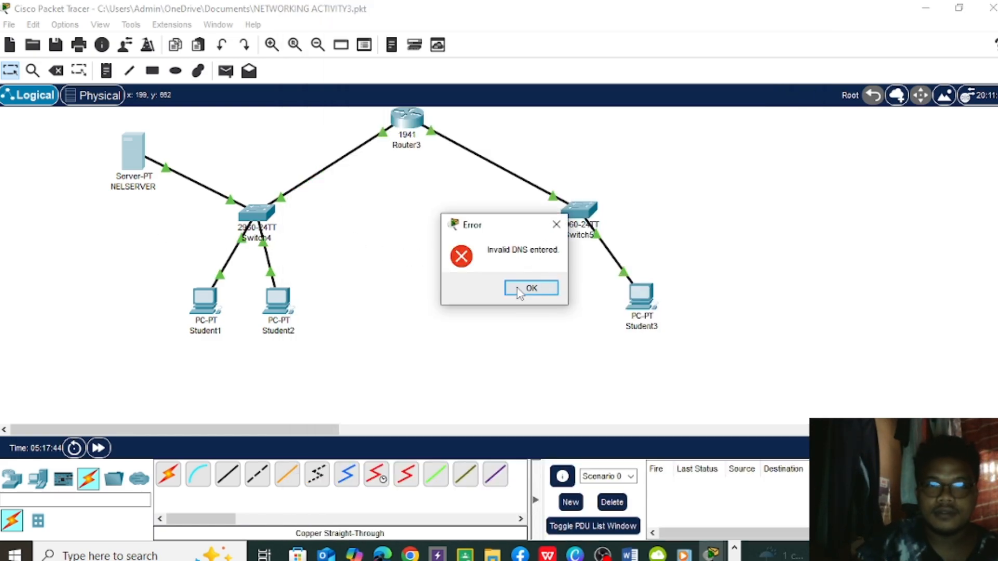
left_click(519, 287)
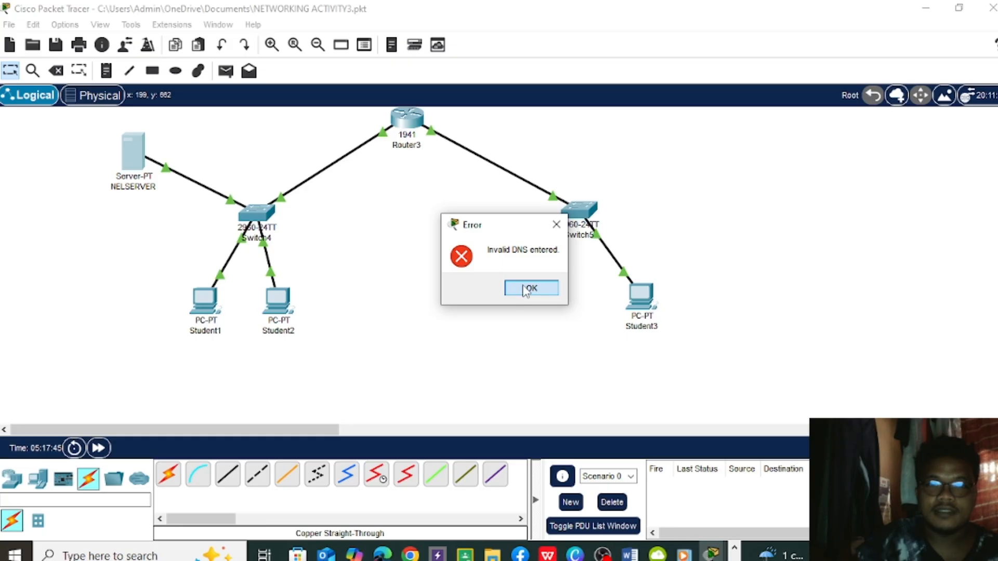
- Set NELSERVER's IPv4 DNS server to 192.168.1.2 in its global settings and close the device window
left_click(134, 148)
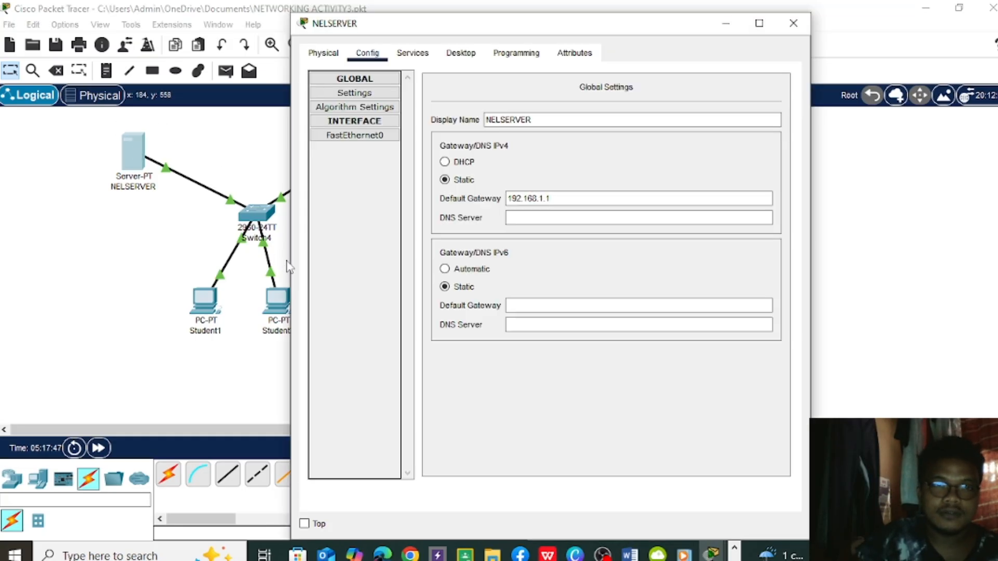
left_click(545, 218)
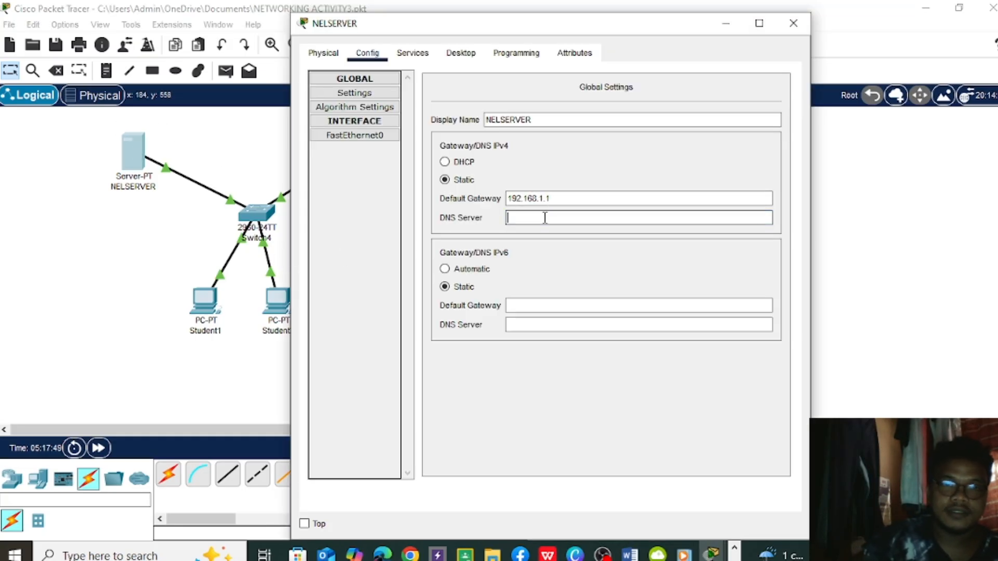
type("1")
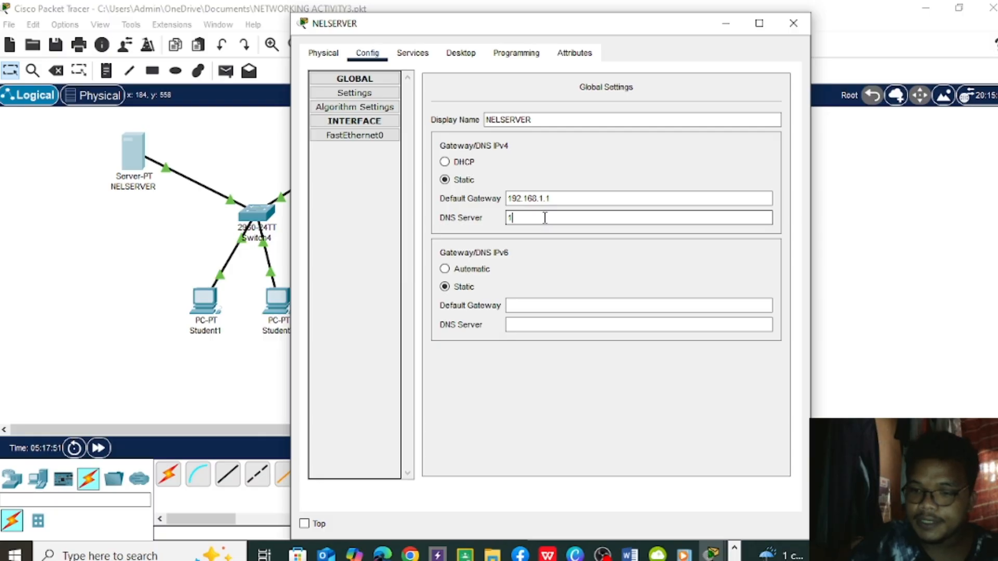
type("92.168.1.2")
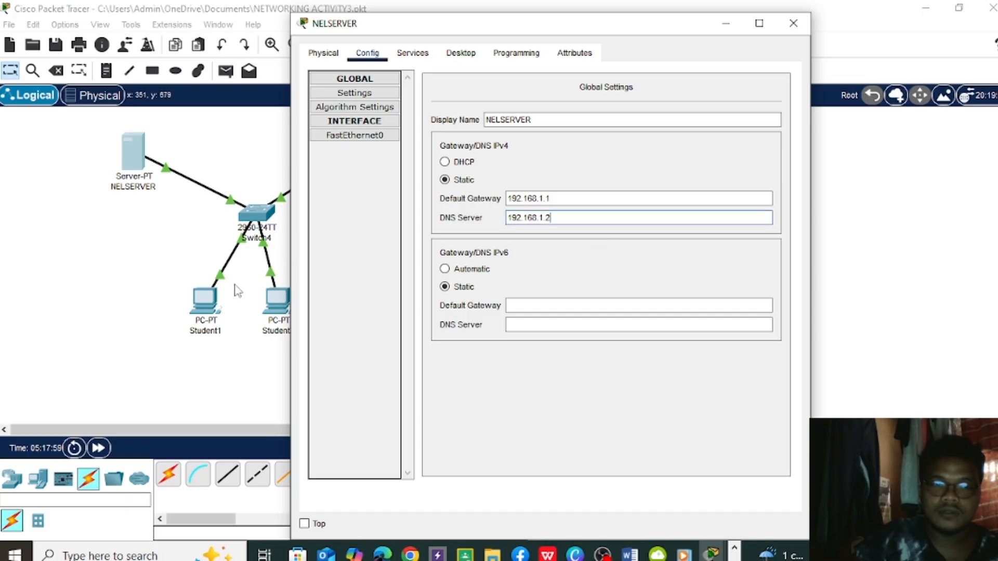
left_click(140, 272)
scroll(500, 272, "up", 2)
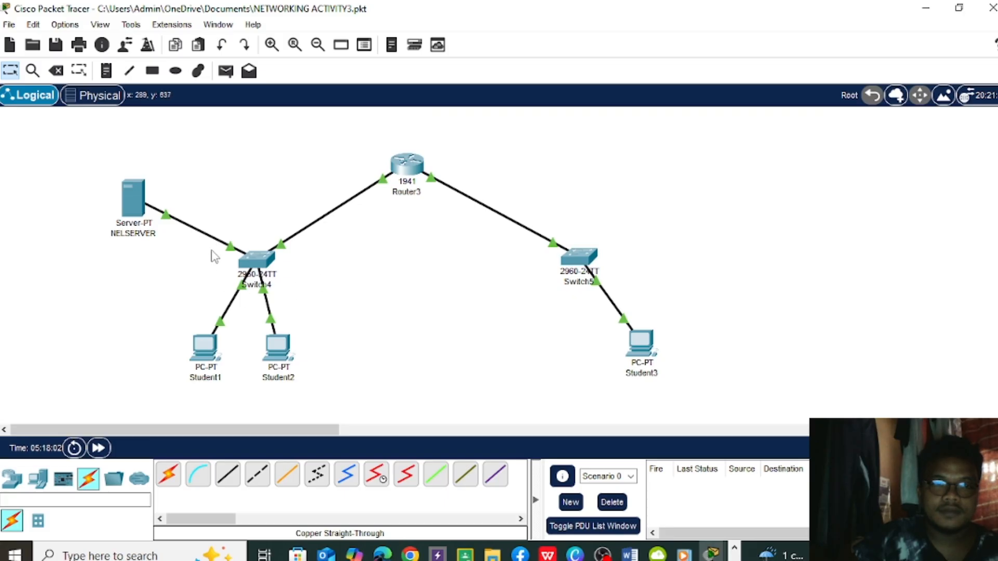
- Save index.html again in NELSERVER's HTTP service, overwriting the existing file
left_click(137, 216)
left_click(414, 54)
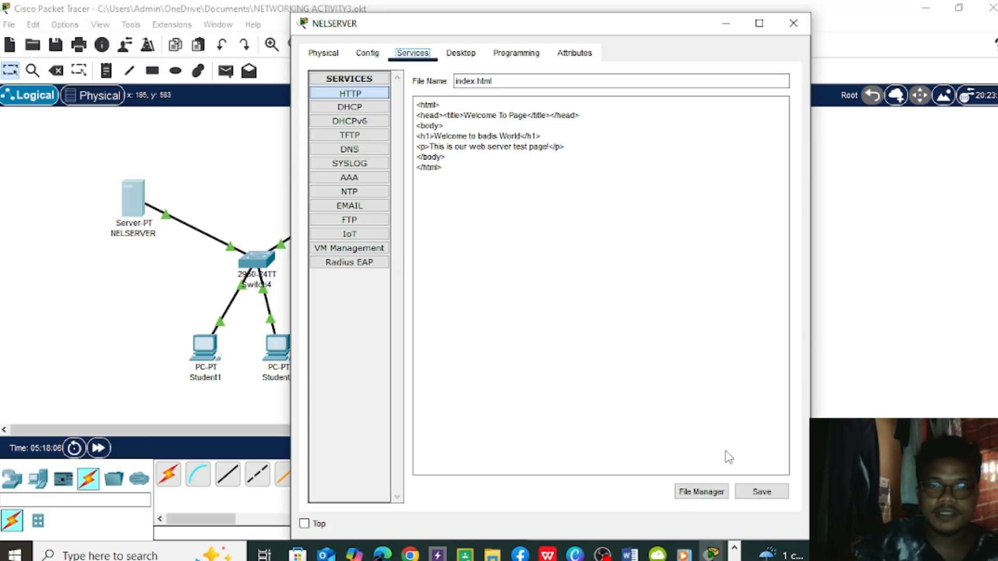
left_click(766, 493)
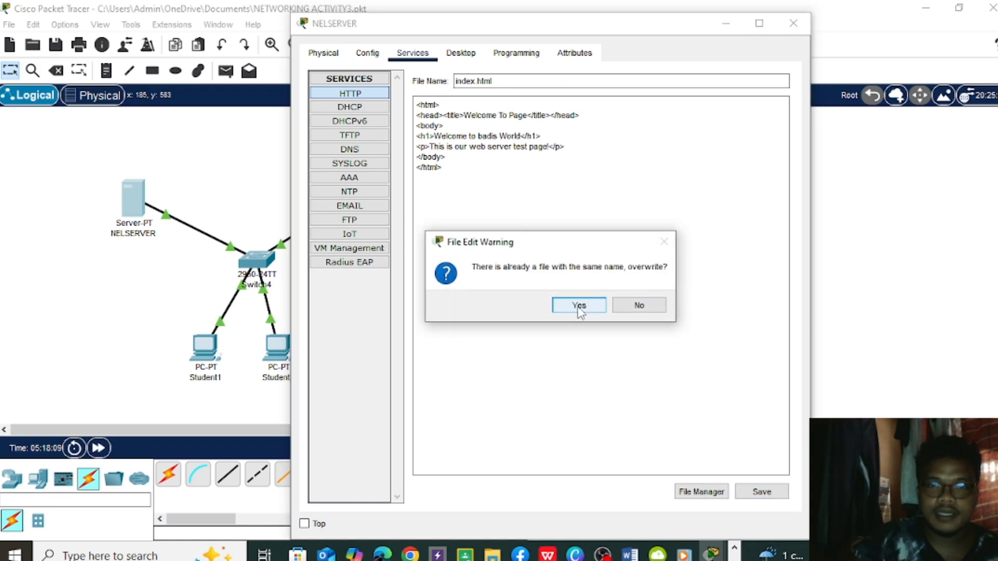
left_click(578, 306)
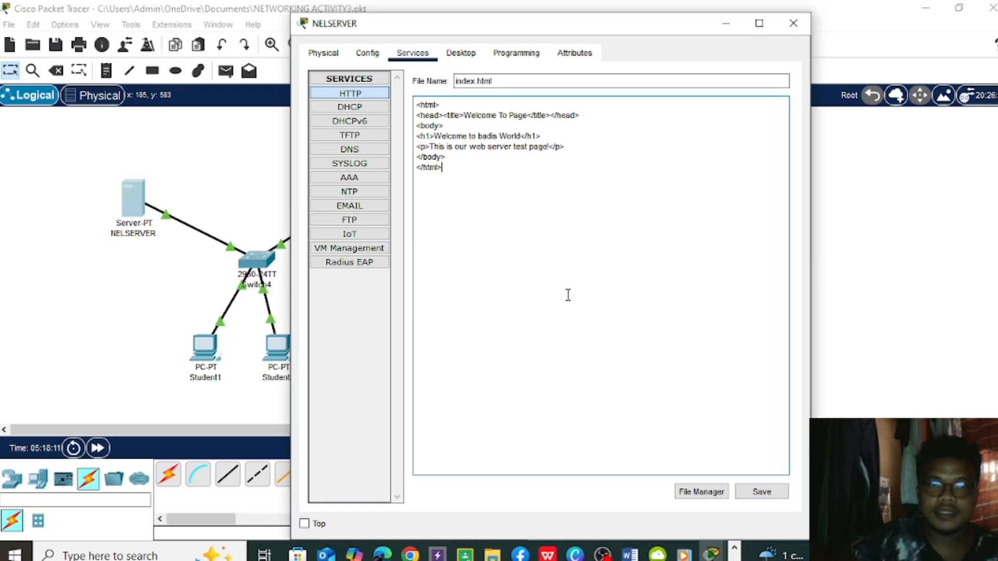
- Add a DNS A record on NELSERVER mapping arnelabian.com to 192.168.1.2, and turn the DNS service on
left_click(361, 151)
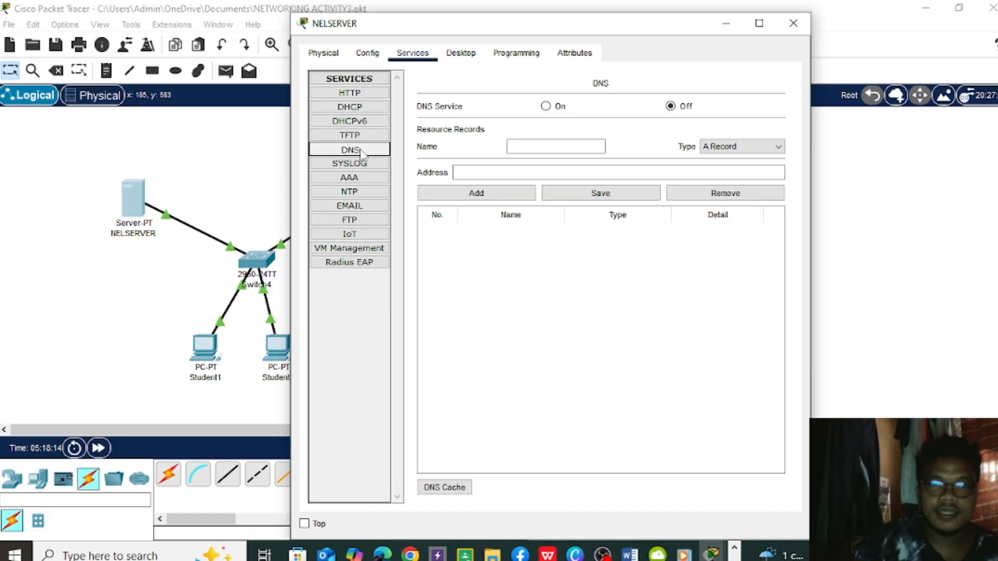
left_click(536, 146)
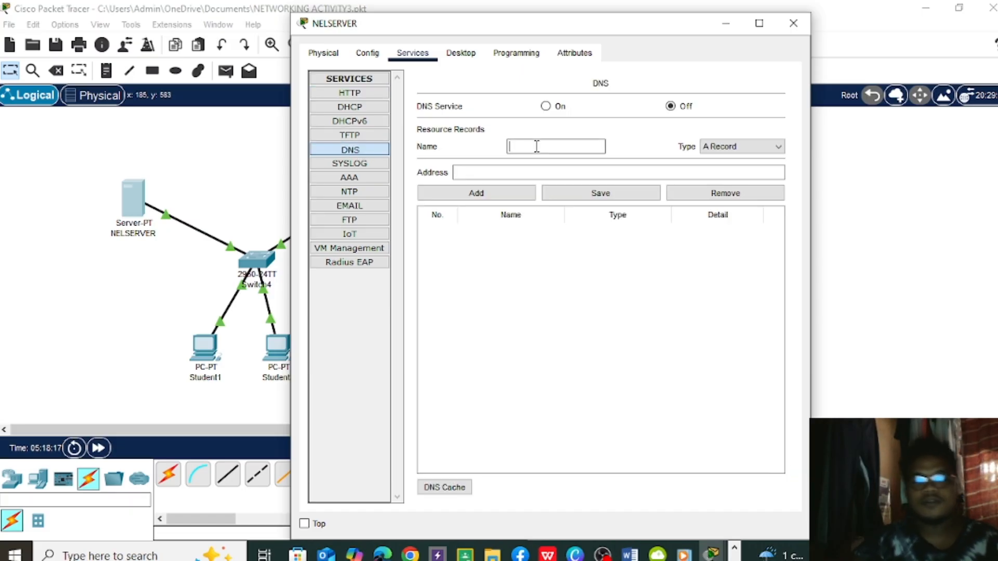
type("arnelabian.com")
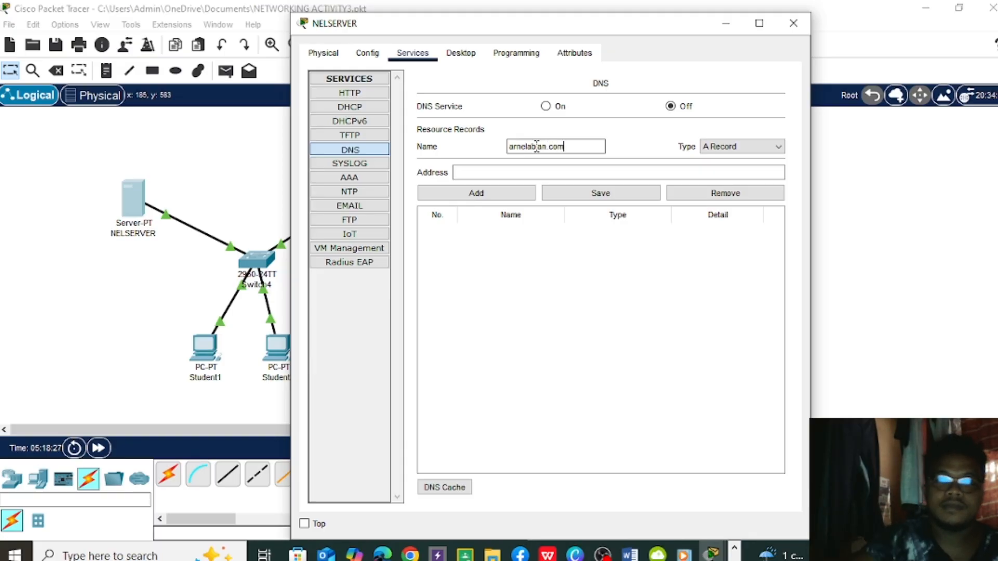
left_click(513, 171)
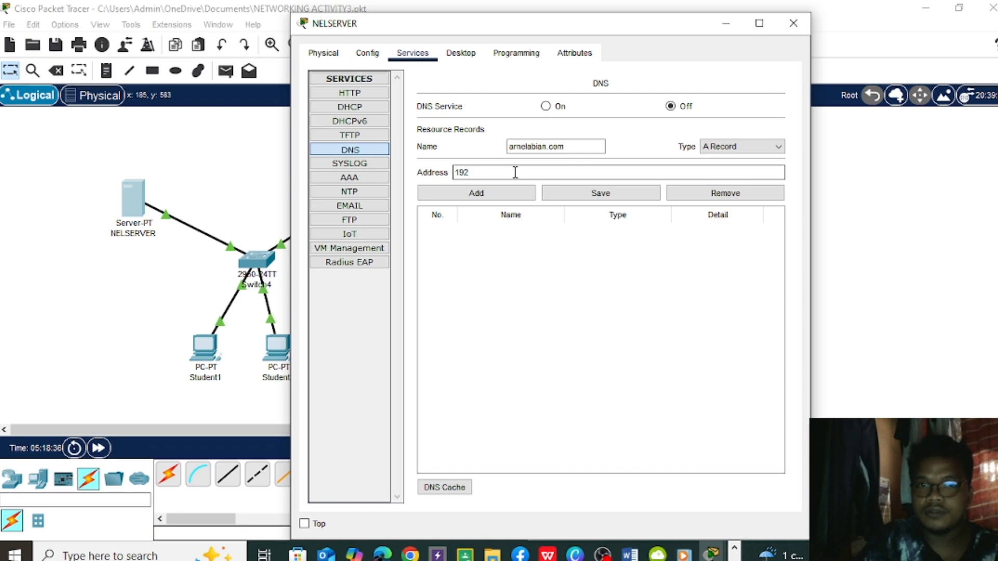
type(".168.1.2")
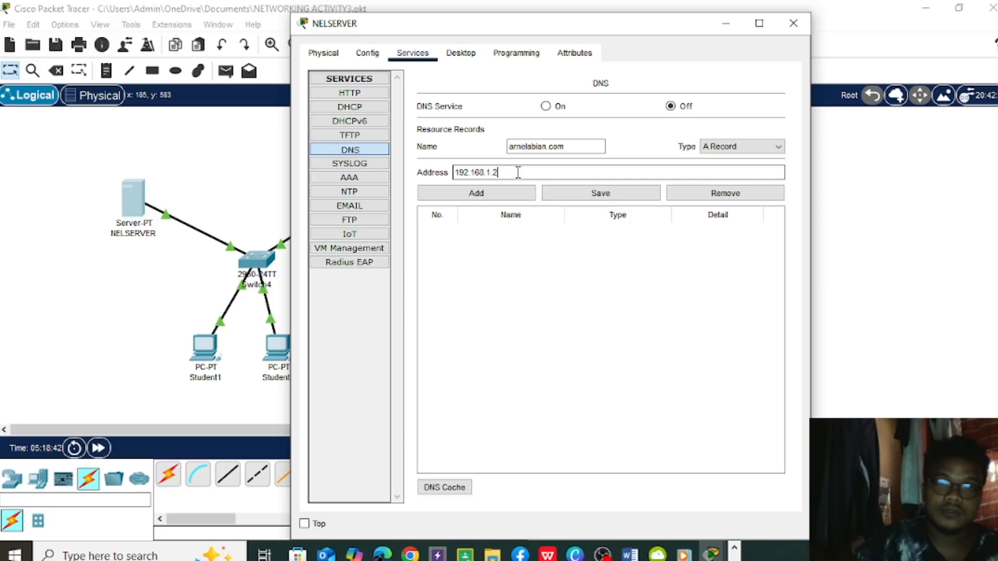
left_click(466, 196)
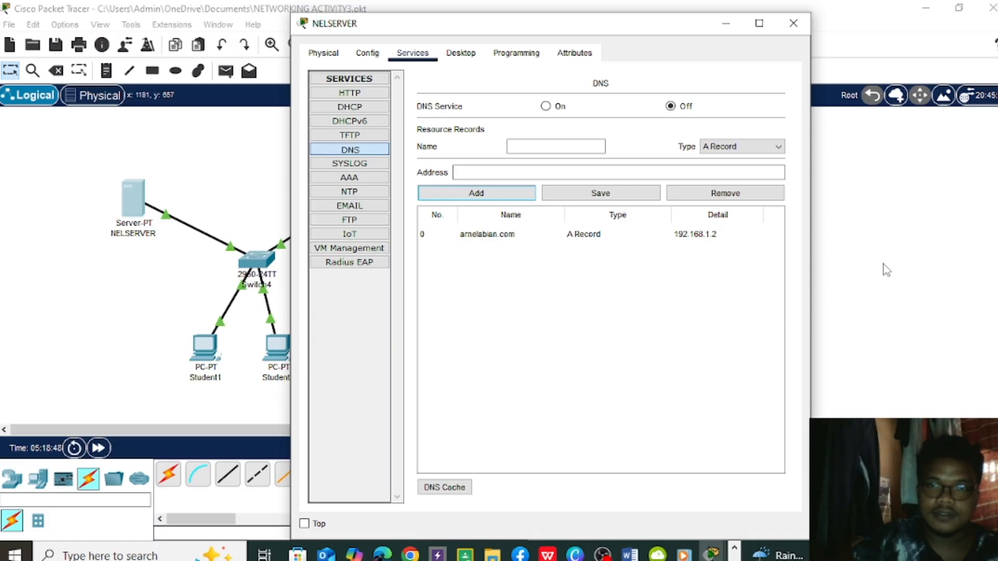
left_click(546, 107)
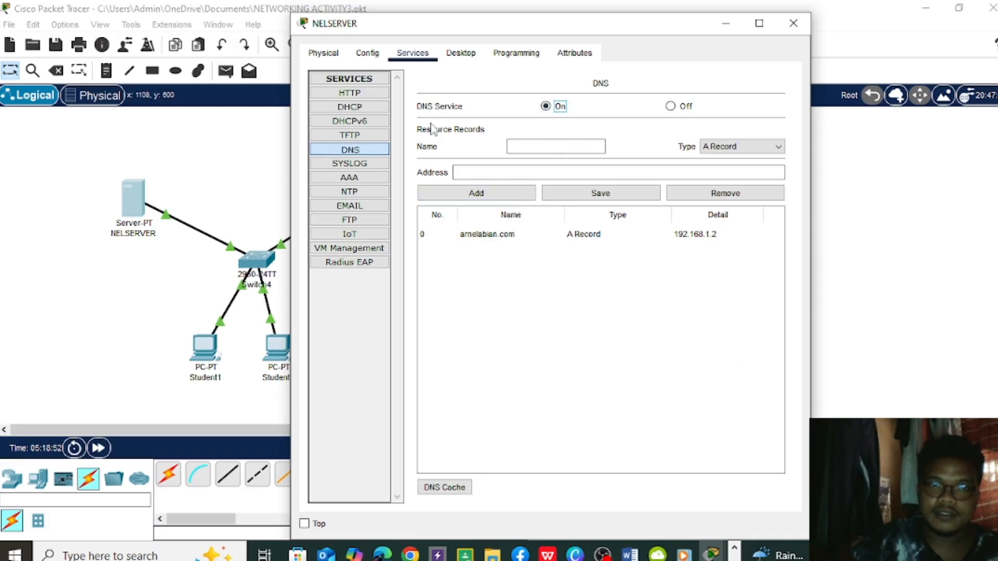
left_click(347, 95)
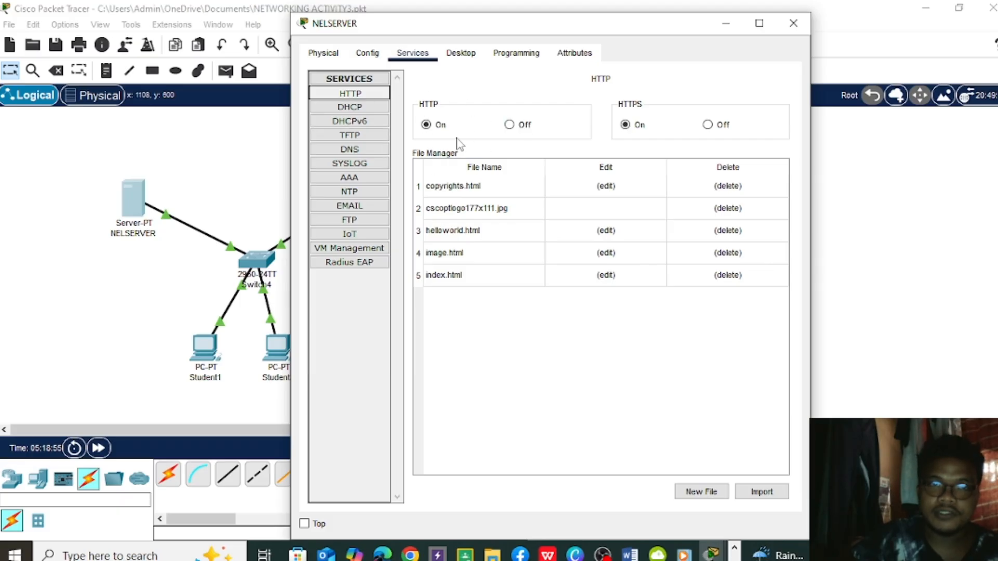
left_click(249, 178)
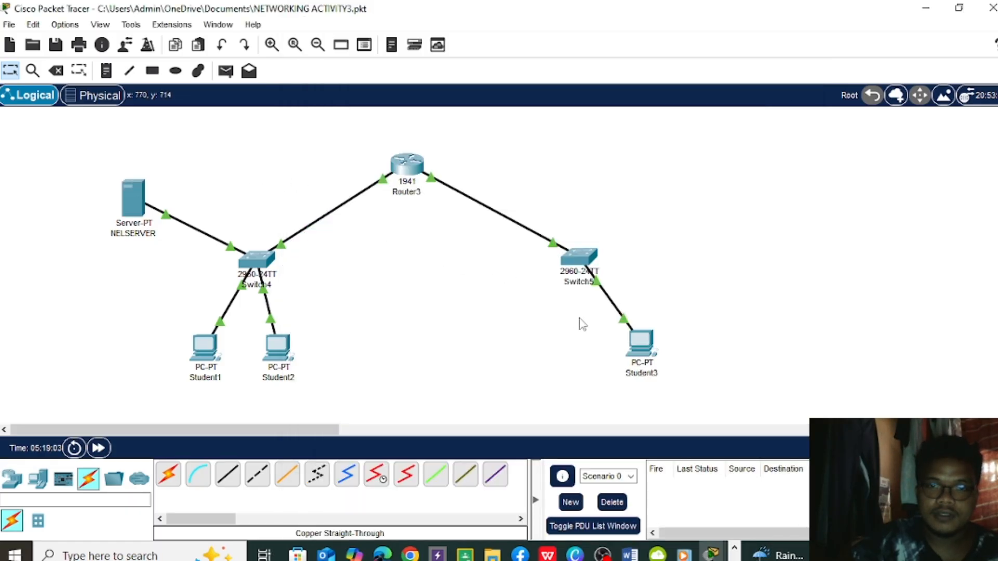
- Compare Student1's IPv4 gateway and DNS fields with the global settings of PC0 in the other topology
left_click(211, 355)
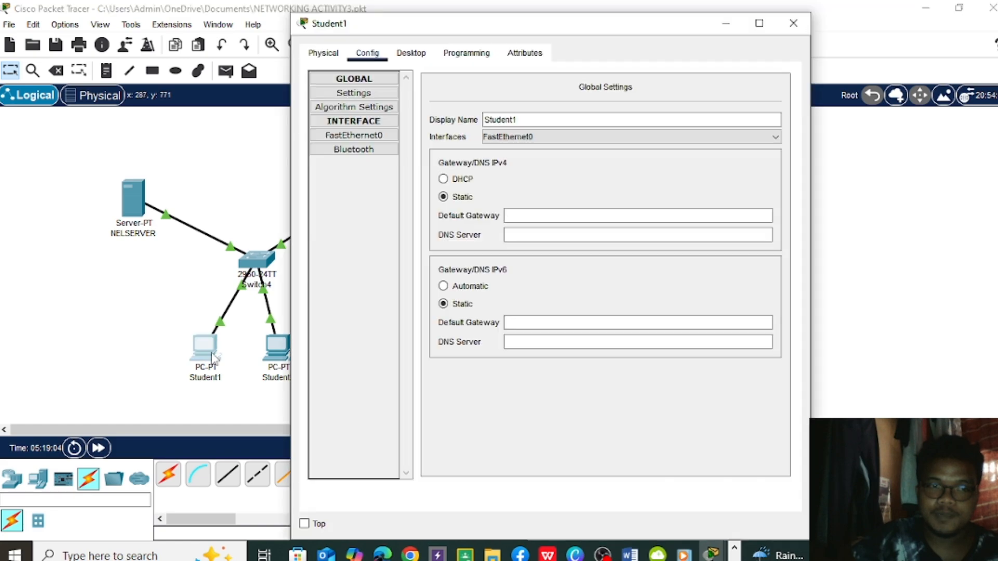
left_click(530, 216)
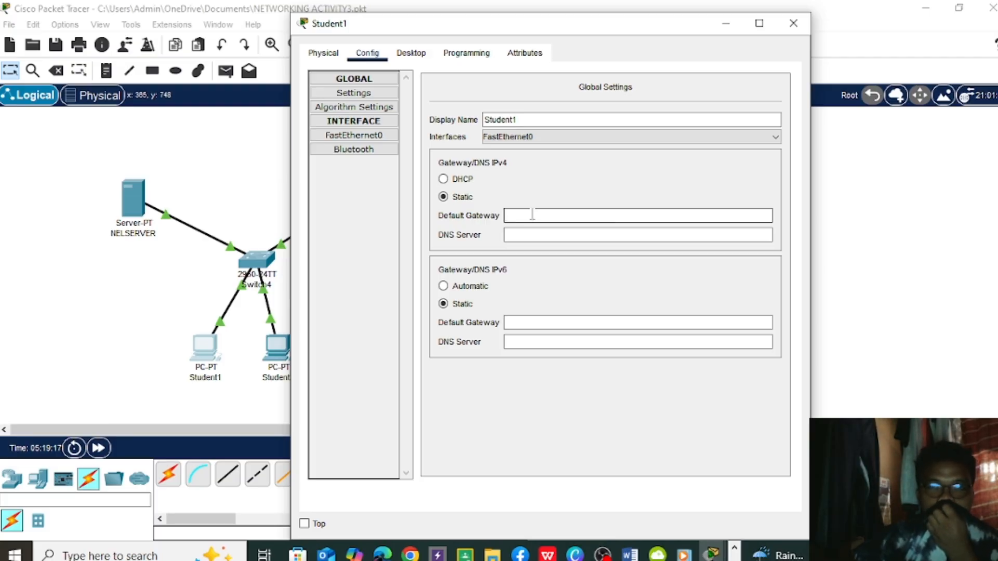
left_click(223, 193)
scroll(313, 150, "up", 3)
scroll(314, 151, "up", 3)
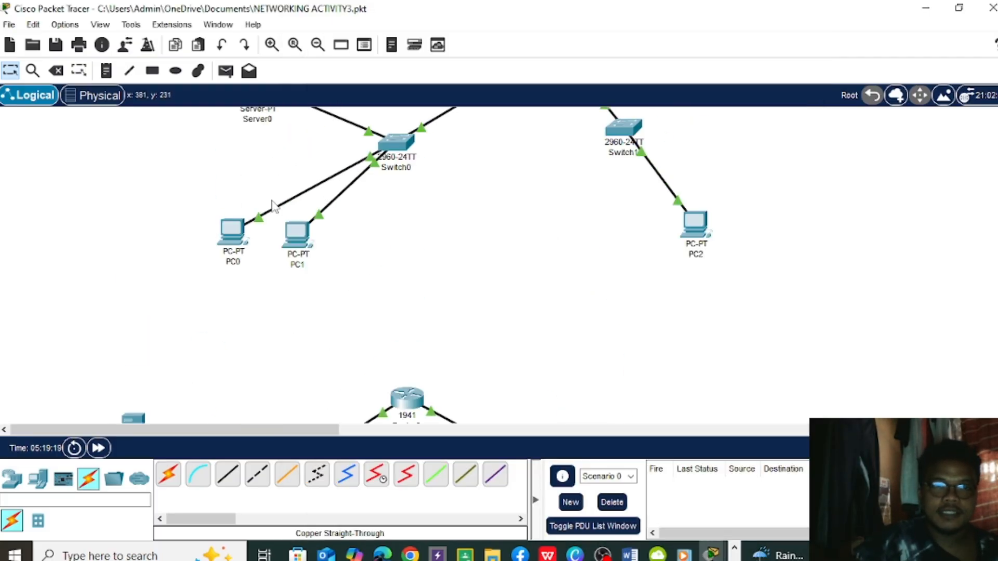
left_click(229, 239)
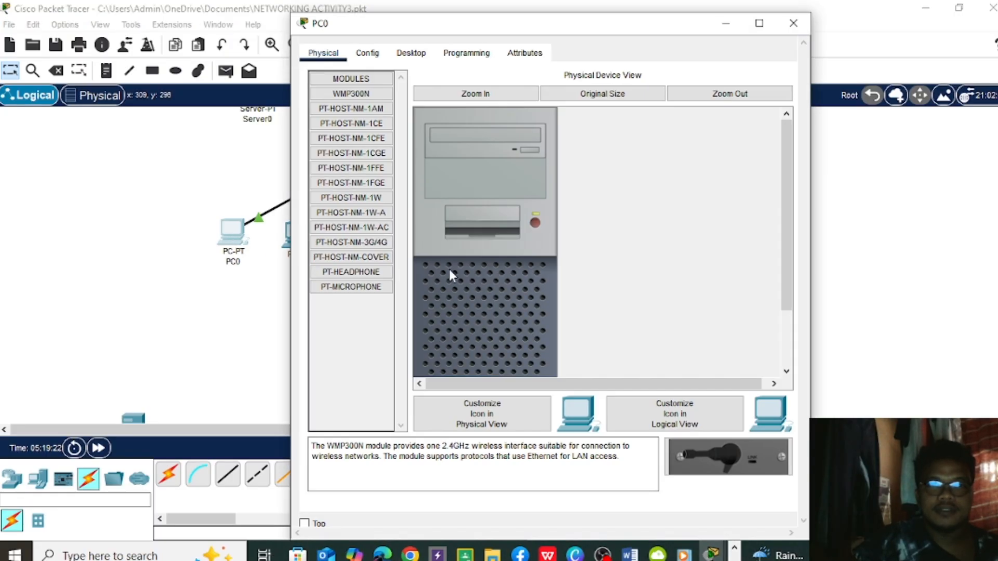
left_click(374, 56)
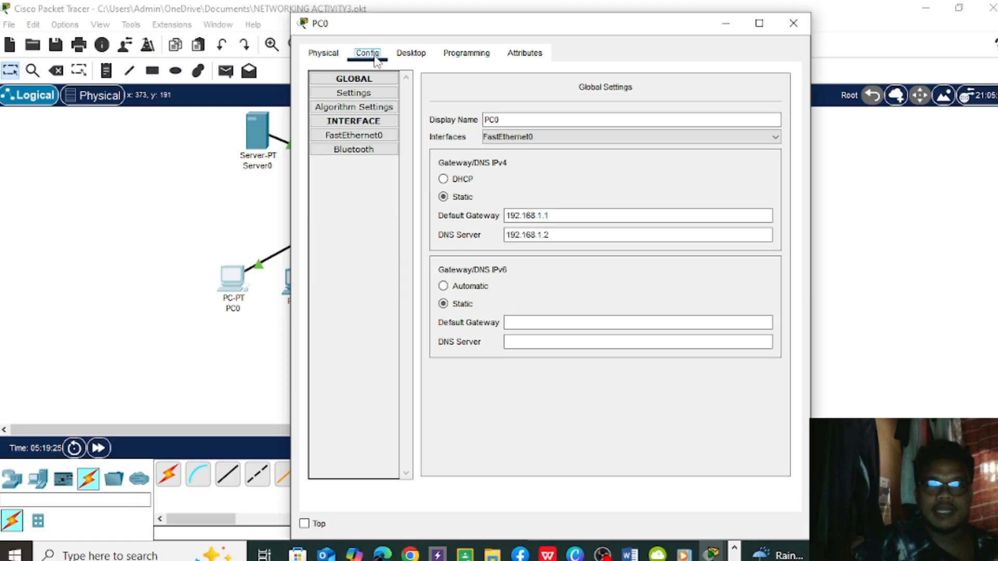
left_click(148, 229)
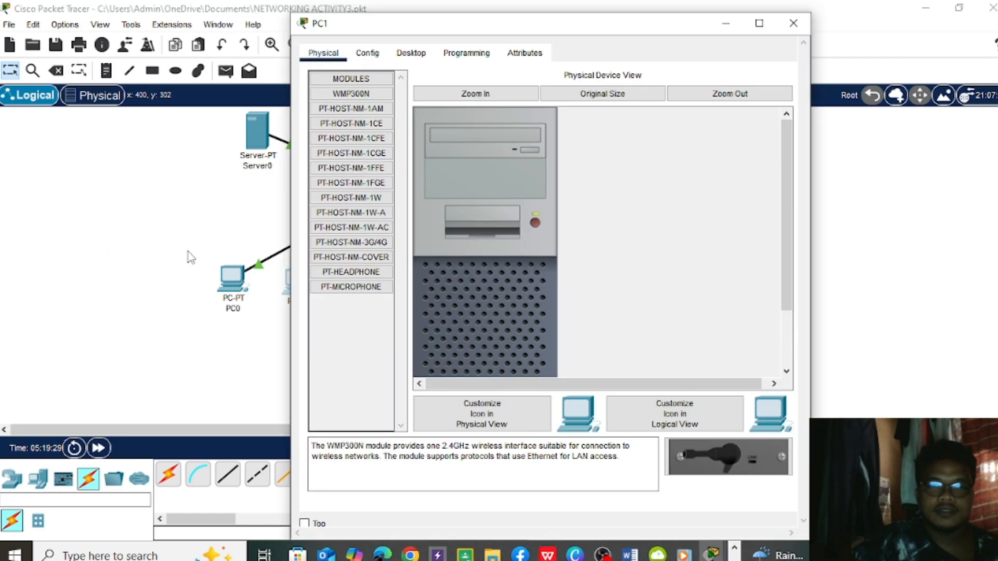
- Check PC1's IPv4 gateway and DNS settings in the other topology and reopen Student1's global settings
left_click(372, 54)
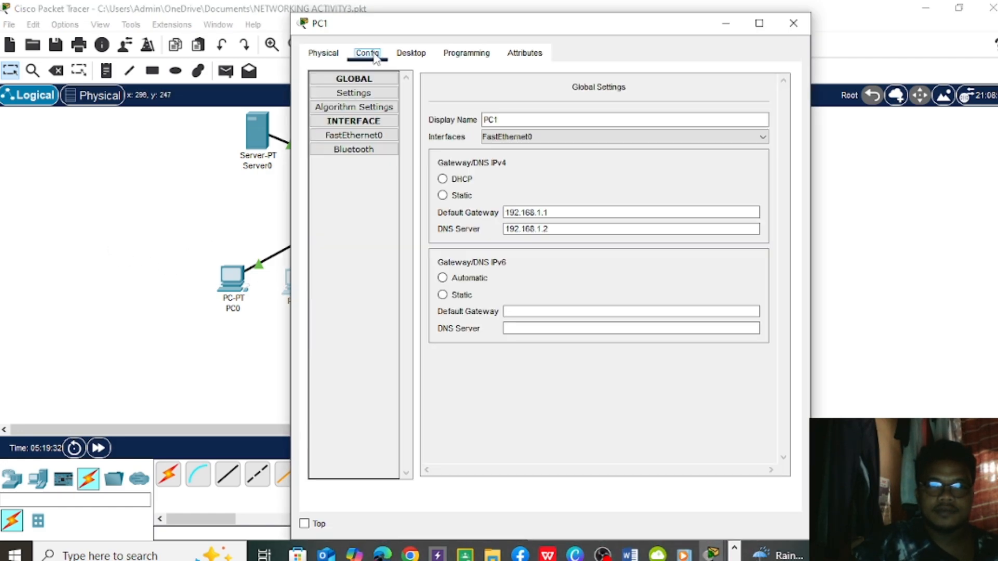
left_click(185, 217)
scroll(256, 229, "down", 3)
scroll(257, 228, "down", 4)
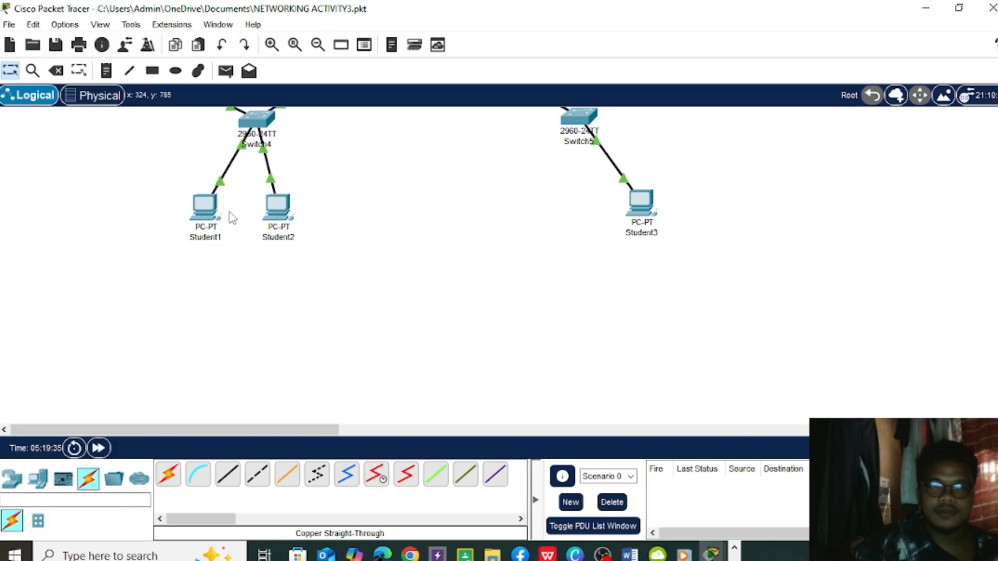
scroll(189, 233, "up", 1)
left_click(211, 255)
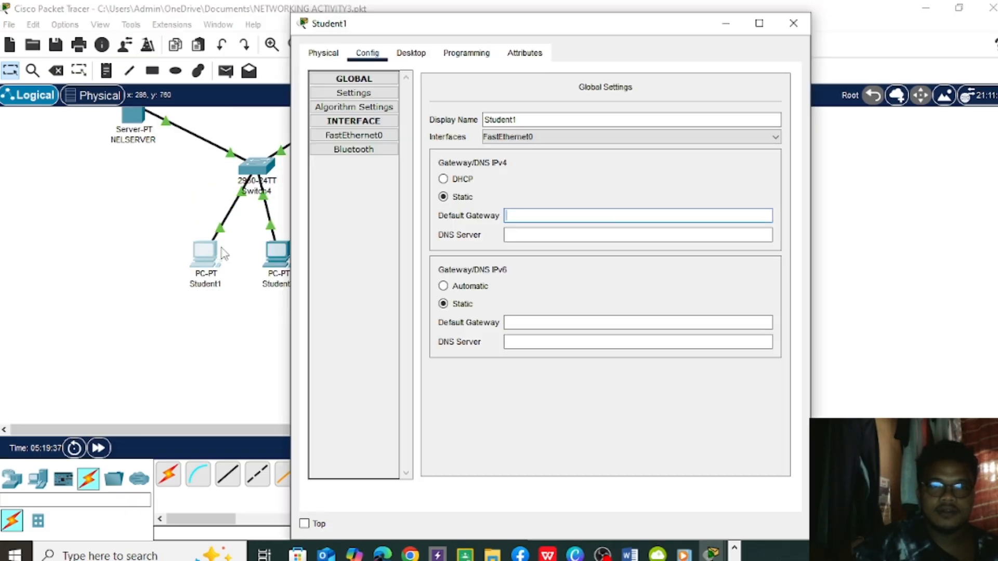
scroll(180, 273, "up", 1)
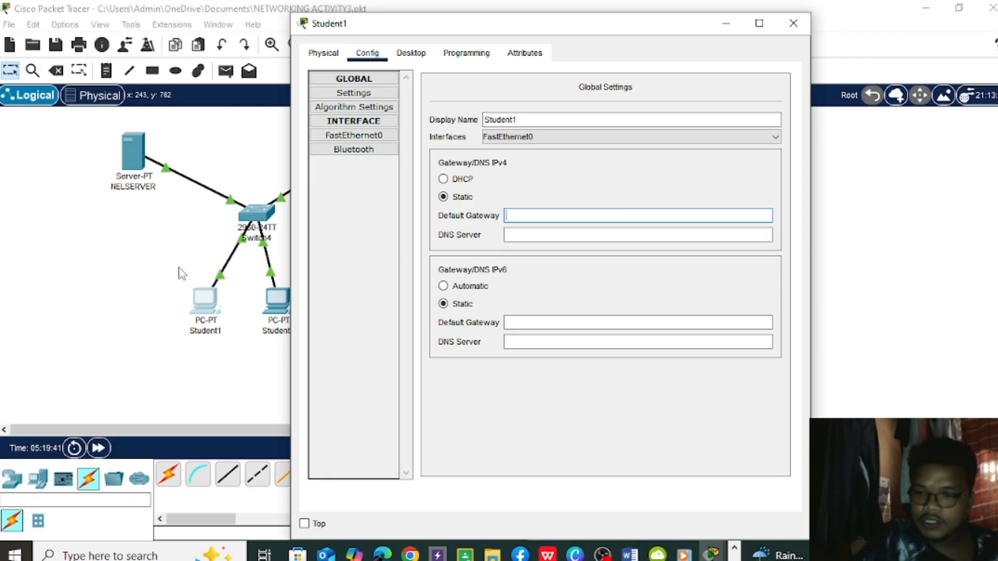
type("19")
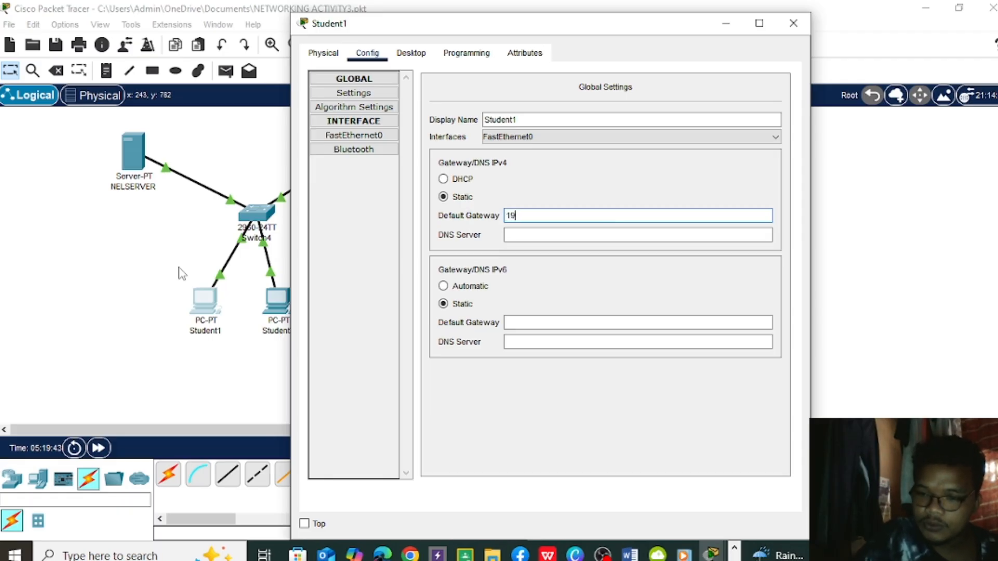
type("2.126")
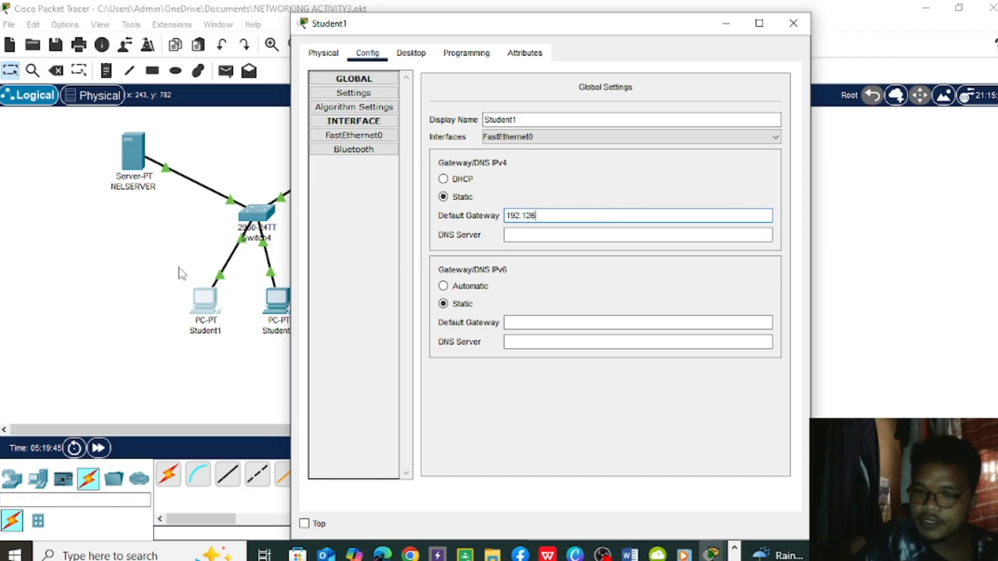
type("8.")
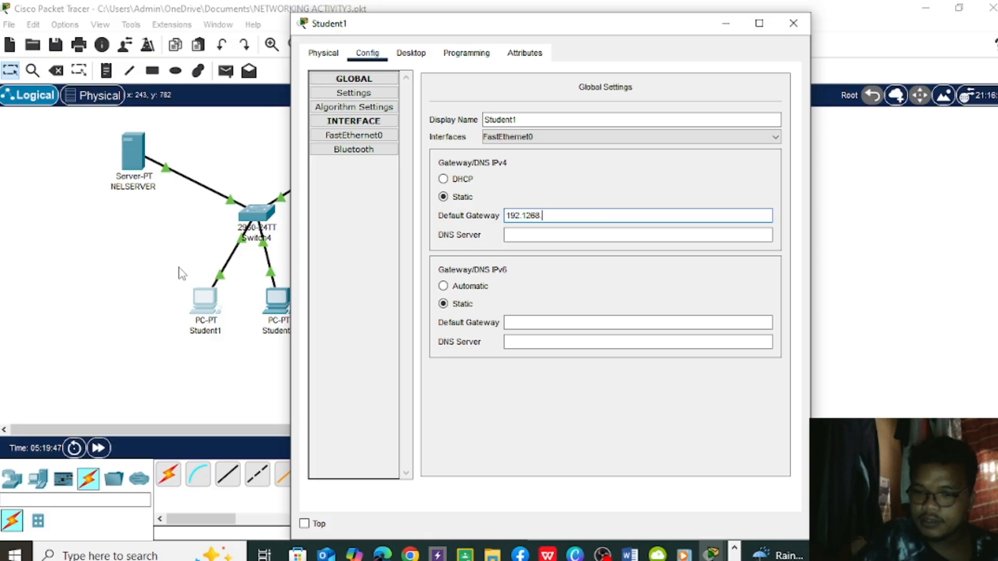
type("1")
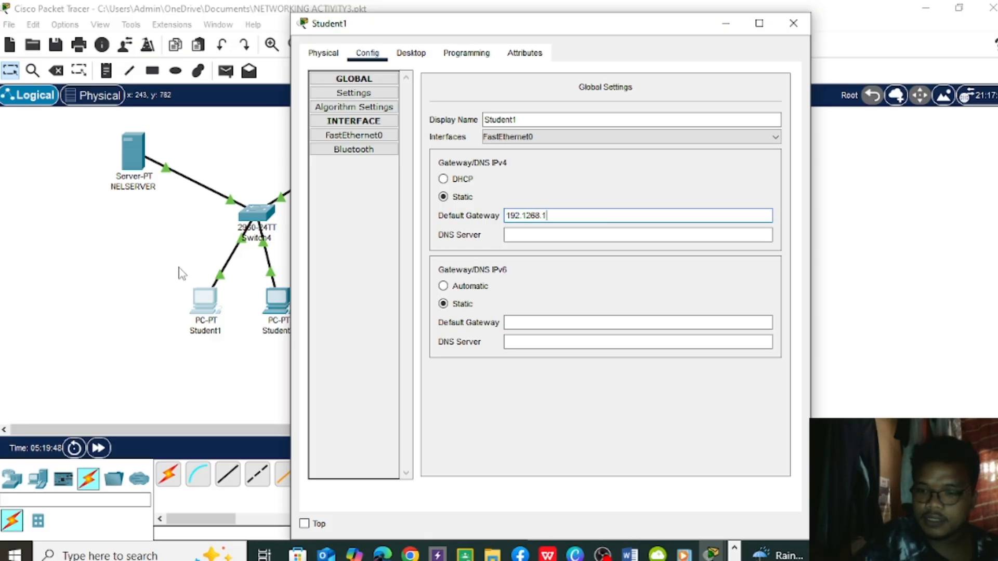
type(".1")
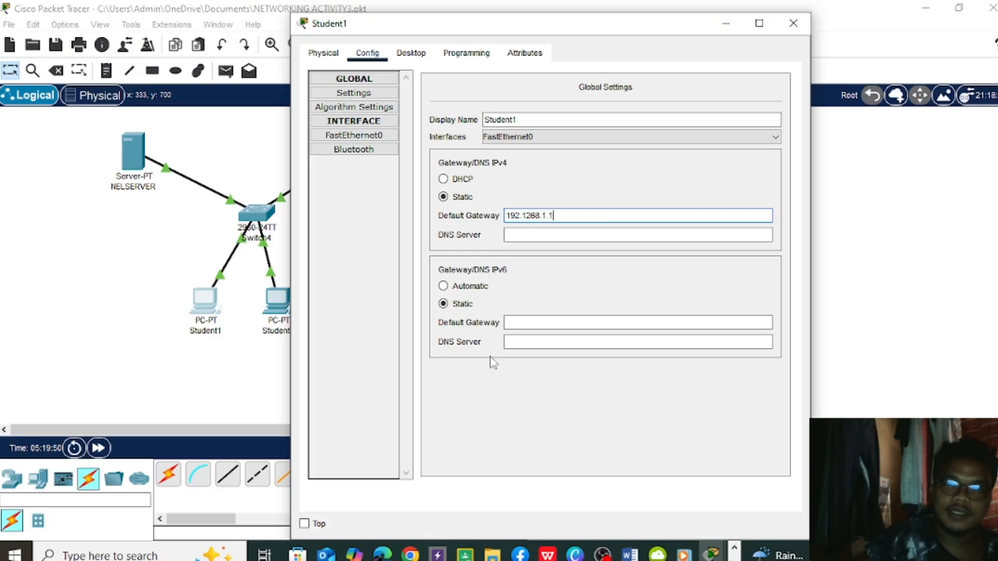
left_click(521, 240)
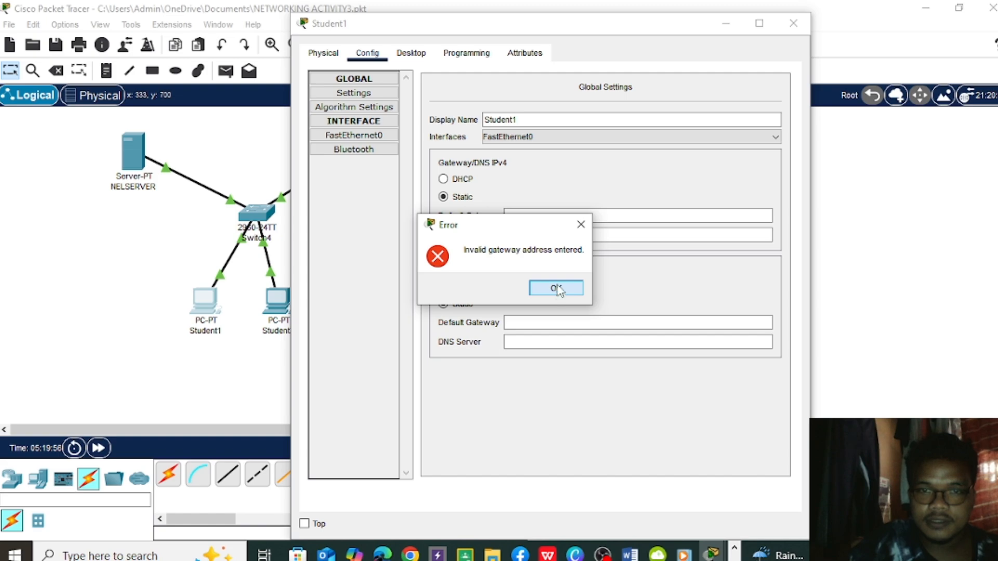
left_click(556, 289)
- Set Student1's IPv4 default gateway to 192.168.1.1 and its DNS server to 192.168.1.2 in the global settings
left_click(518, 214)
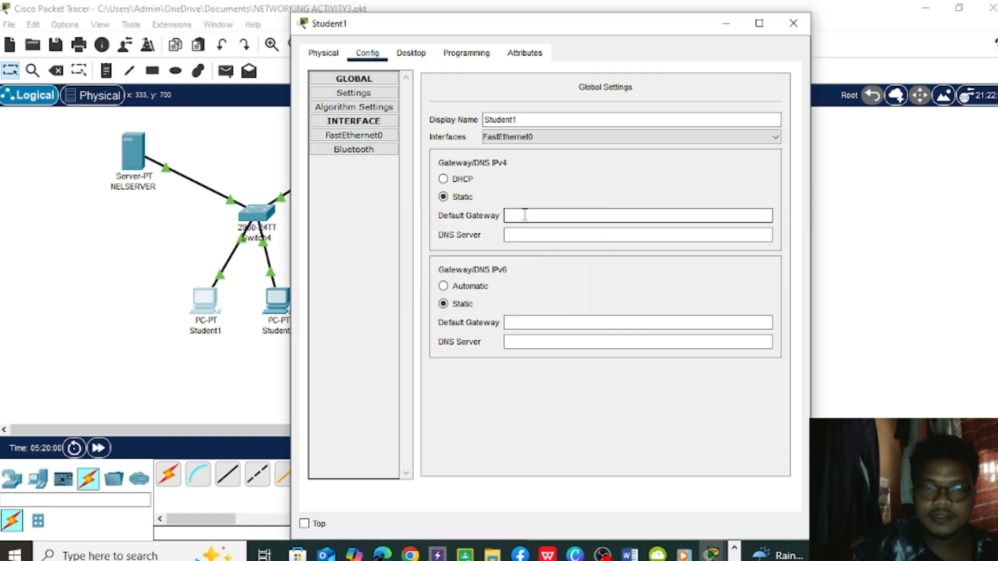
type("19")
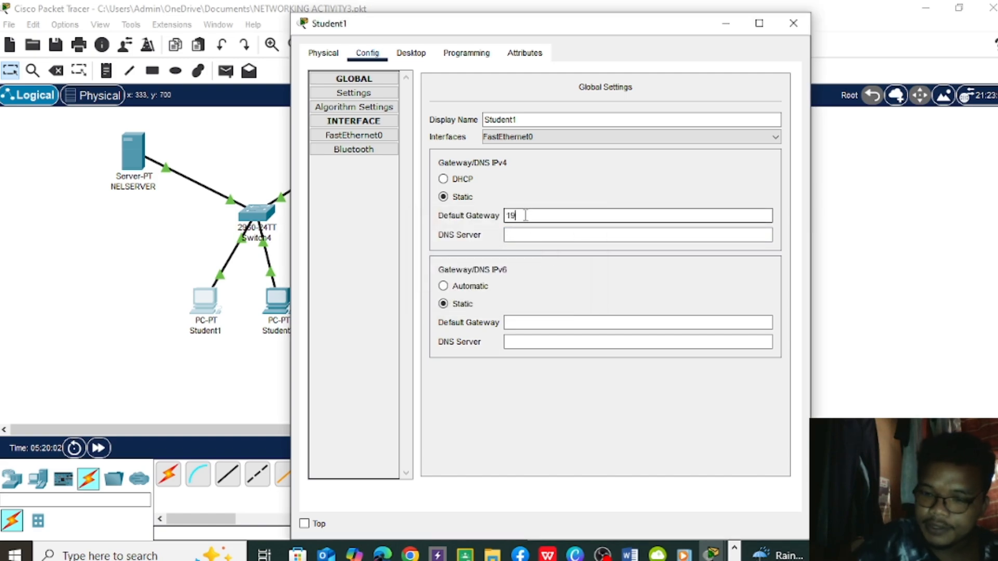
type("2.168")
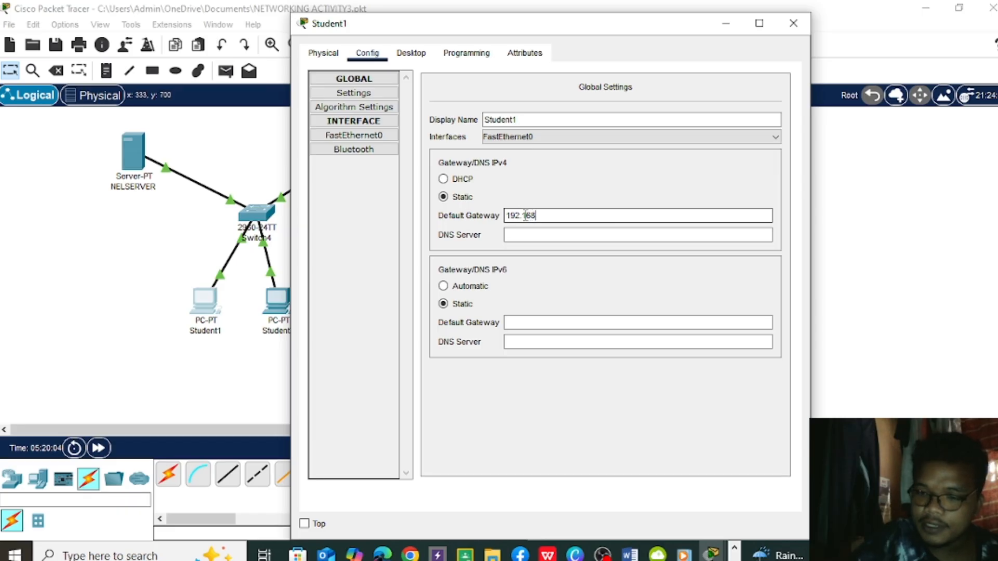
type(".1.1")
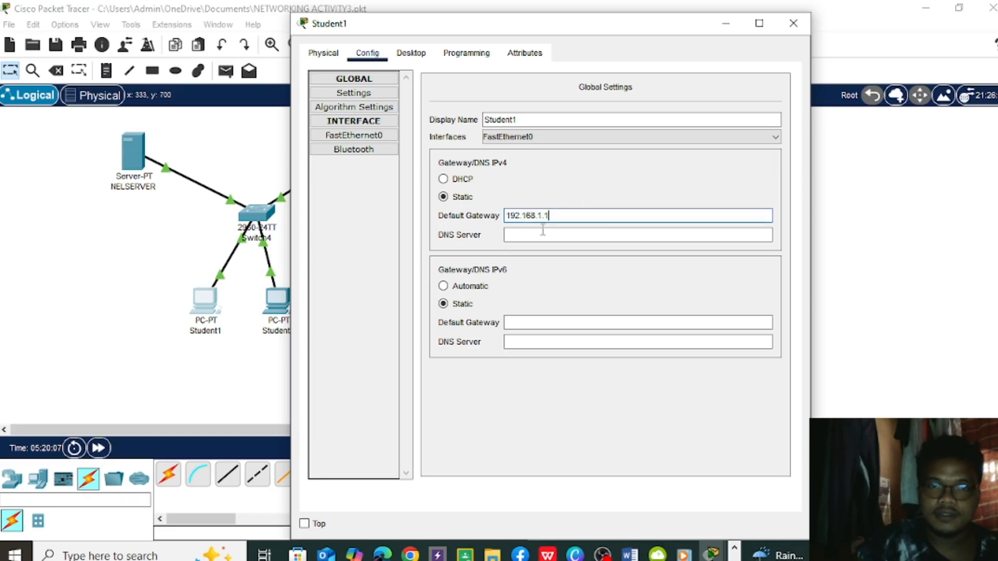
left_click(536, 236)
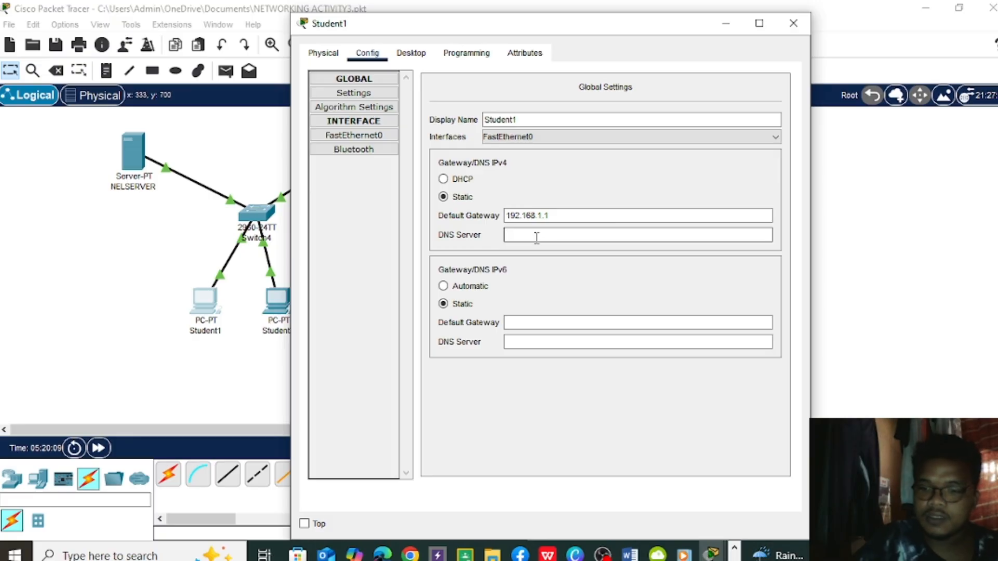
type("192.")
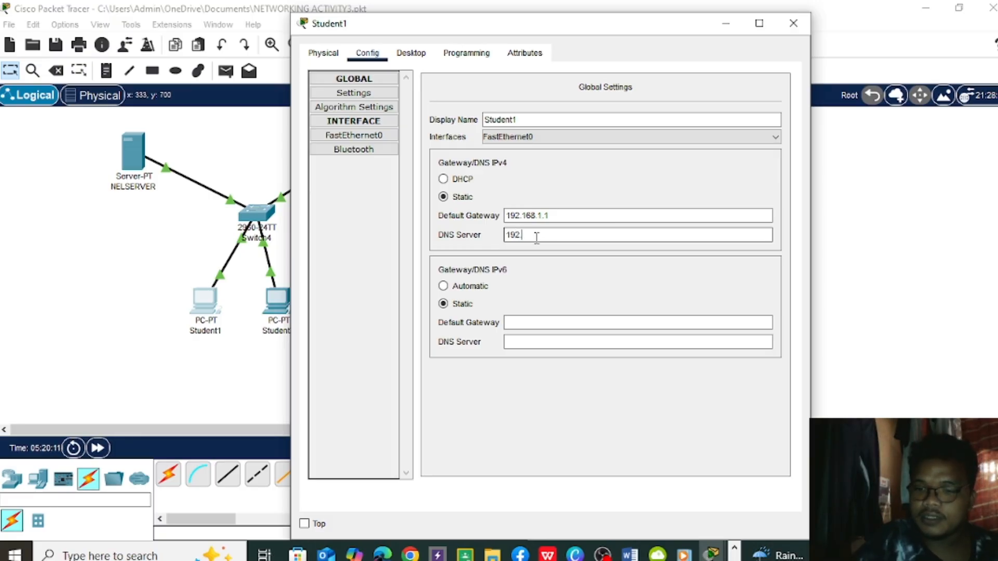
type("168")
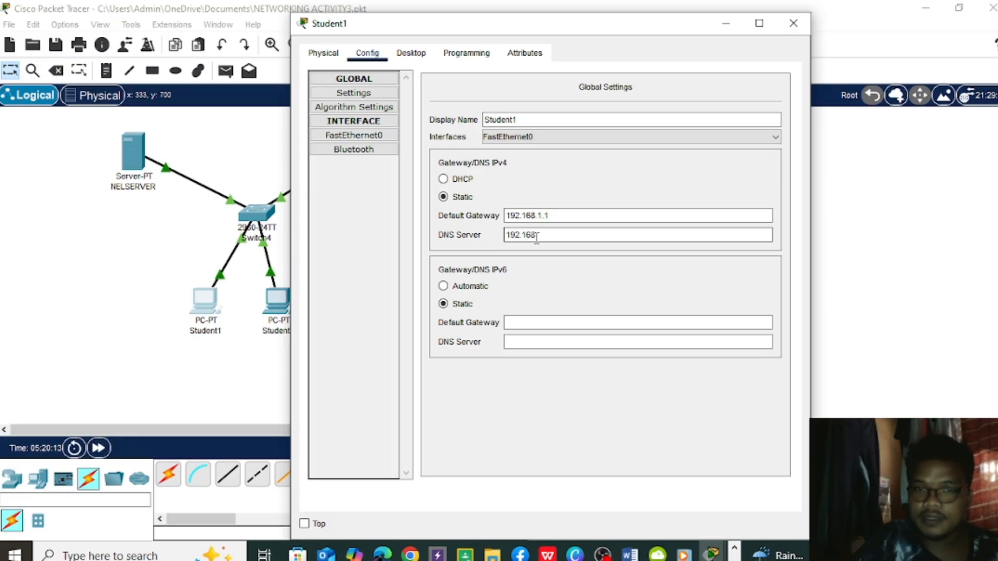
type(".1.")
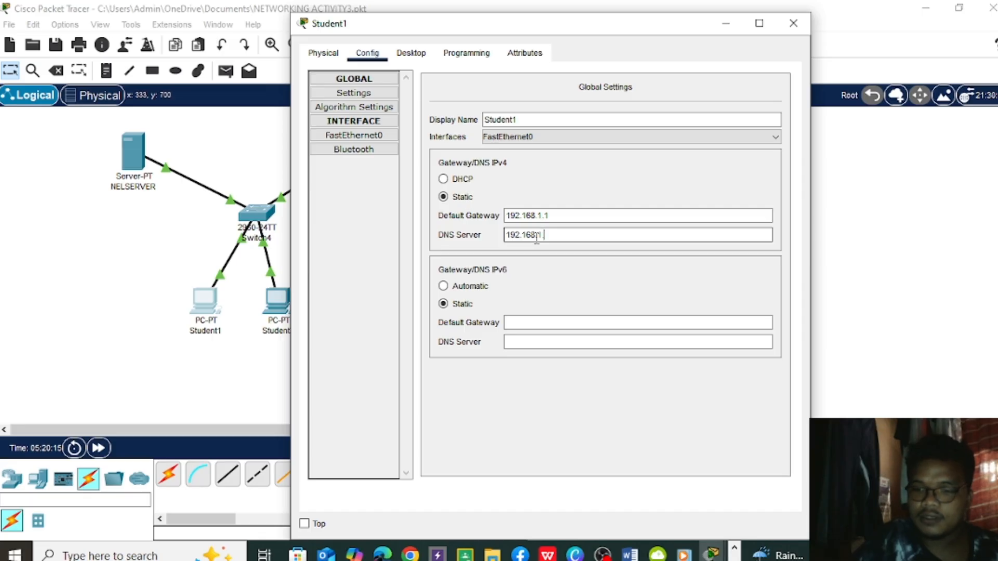
type("2")
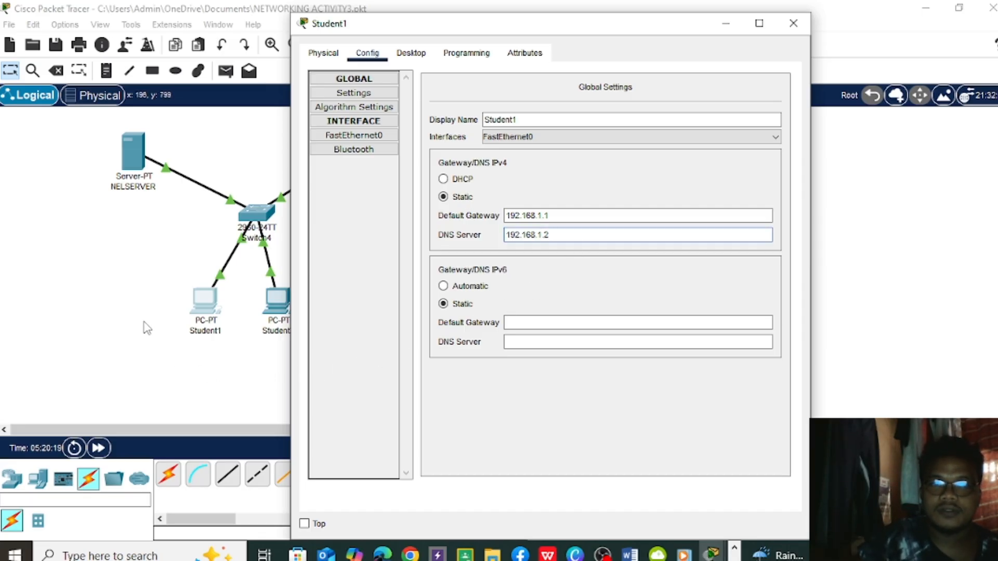
left_click(99, 258)
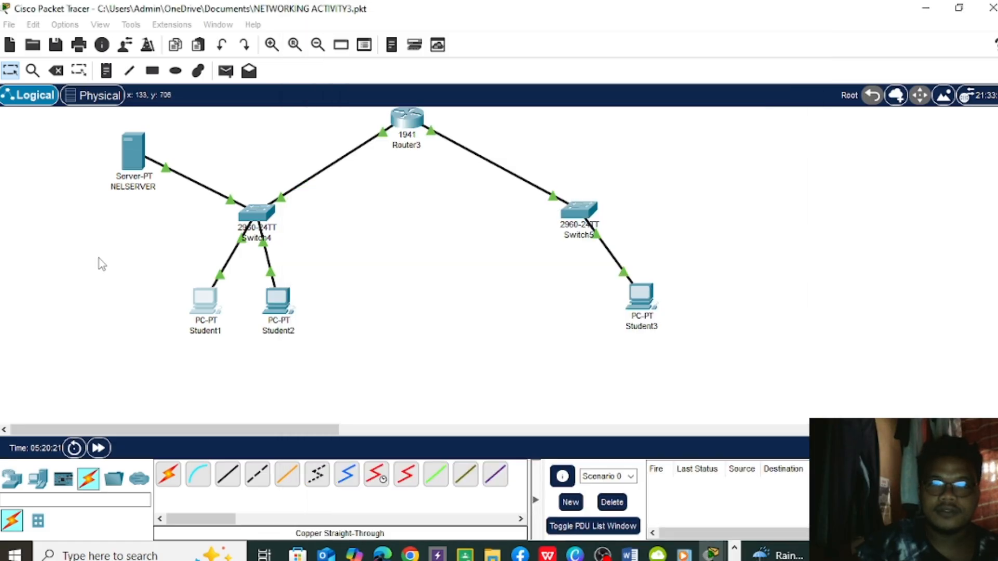
- Set Student2's IPv4 default gateway to 192.168.1.1 and its DNS server to 192.168.1.2 in the global settings
left_click(283, 312)
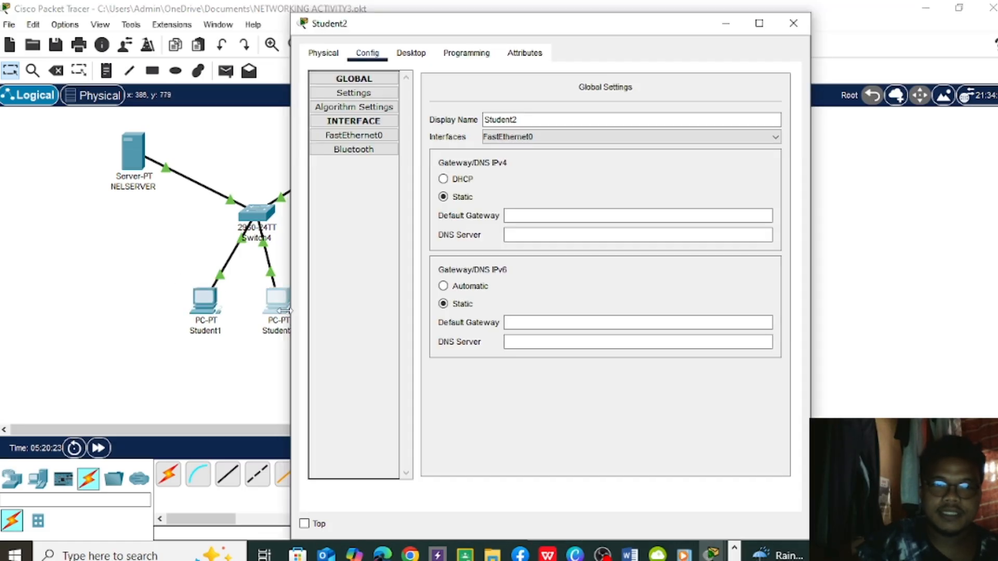
left_click(528, 213)
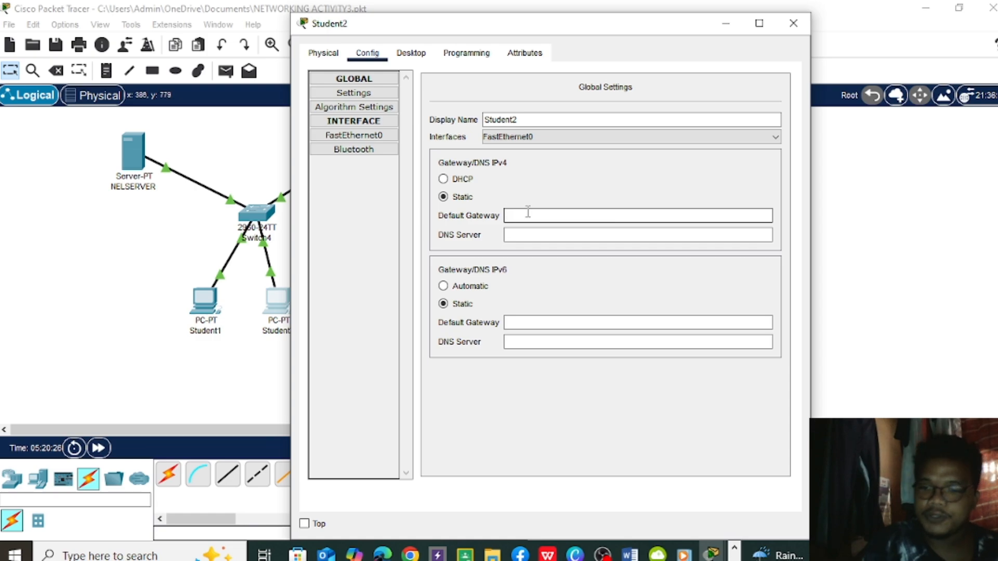
type("192")
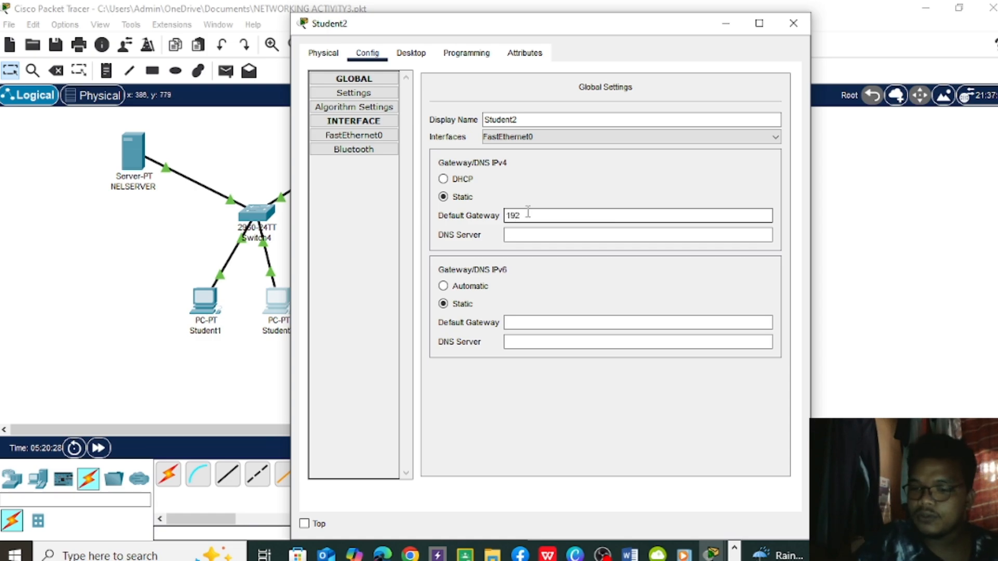
type(".168.")
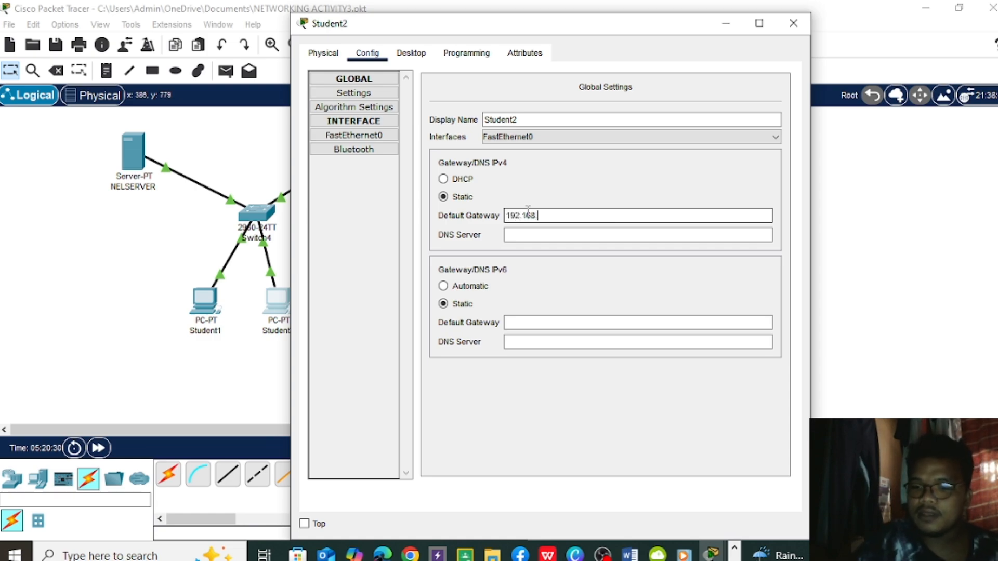
type("1.1")
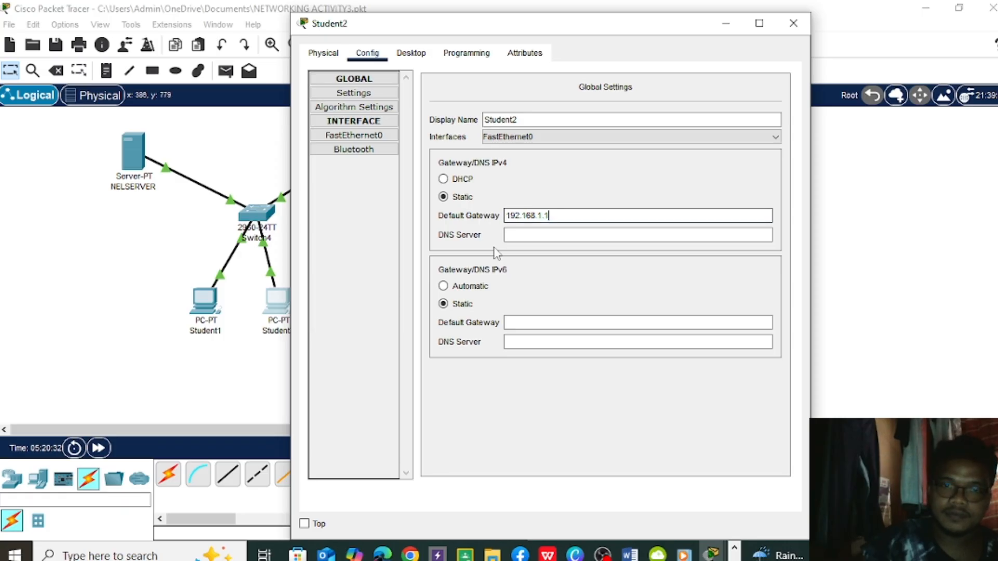
left_click(510, 234)
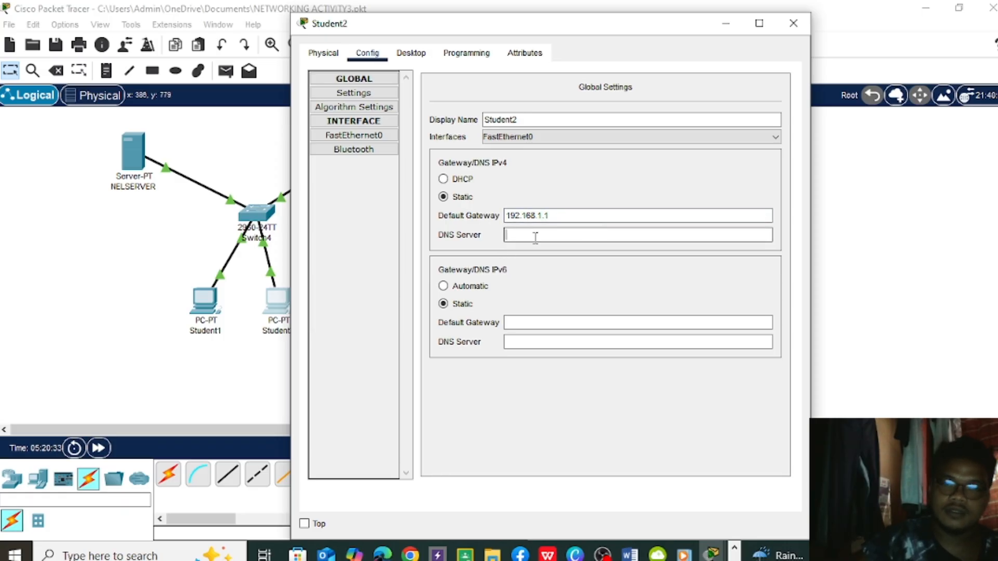
type("19")
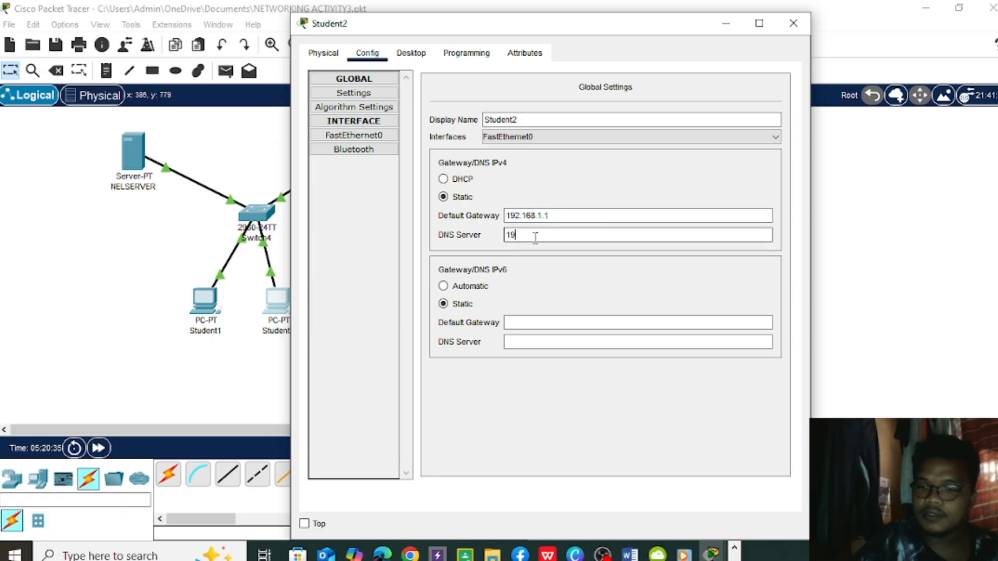
type("2.168")
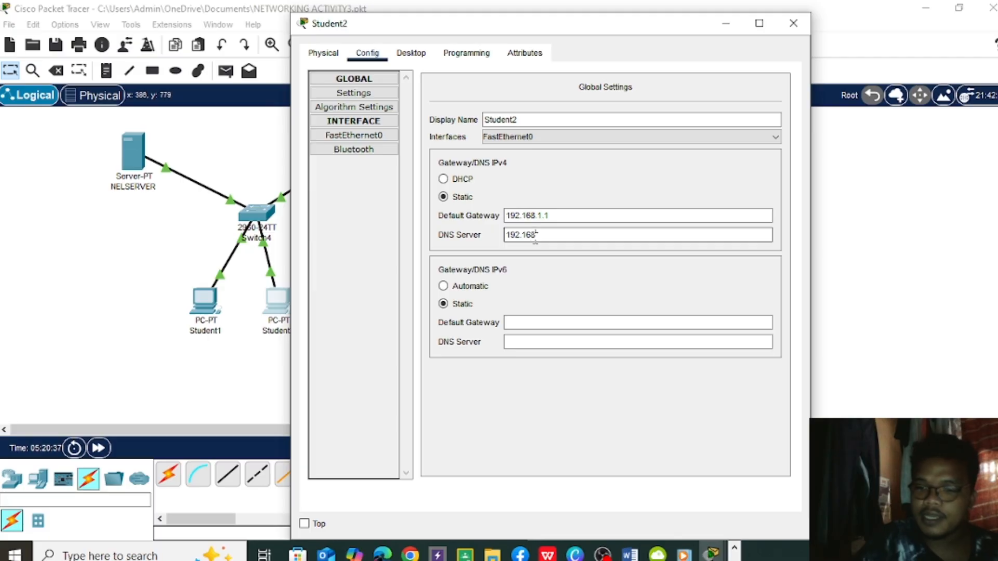
type(".1.")
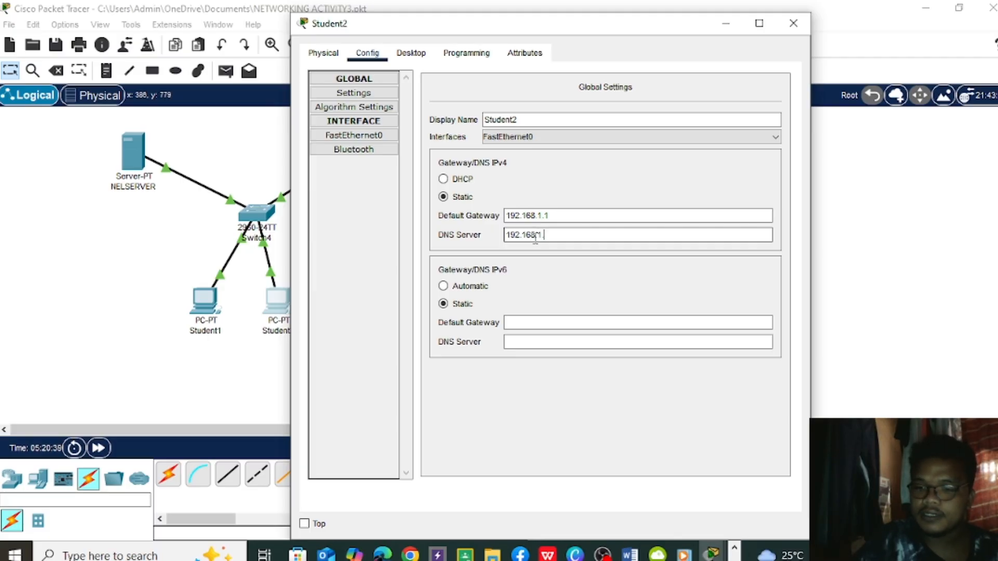
type("2")
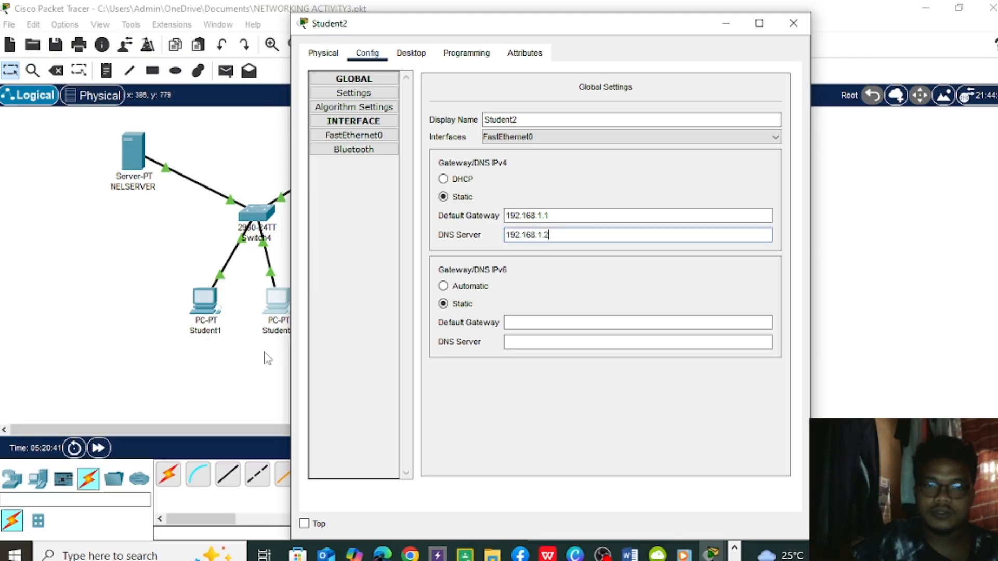
left_click(192, 370)
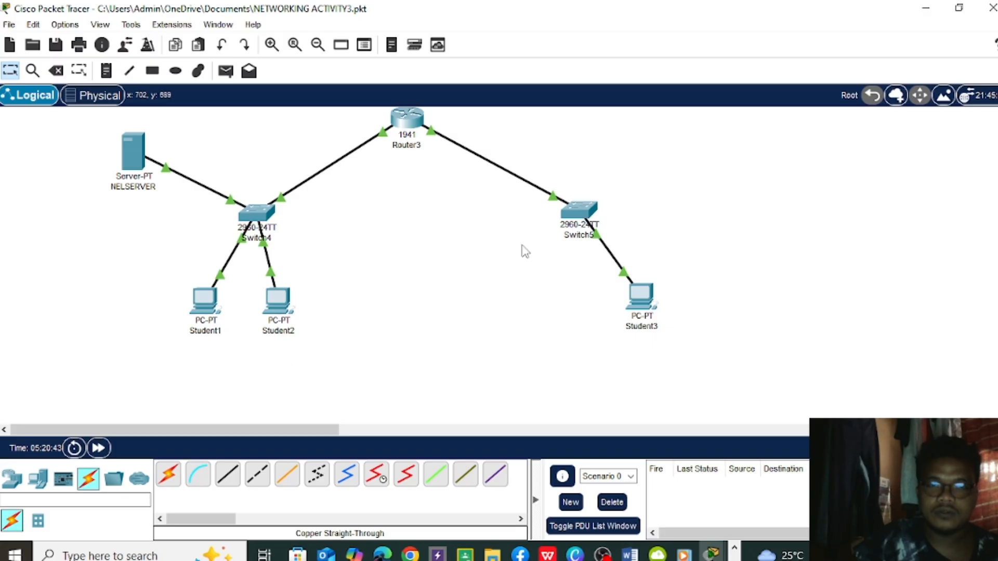
- Set Student3's IPv4 default gateway to 192.168.2.1 and its DNS server to 192.168.1.2 in the global settings
left_click(647, 307)
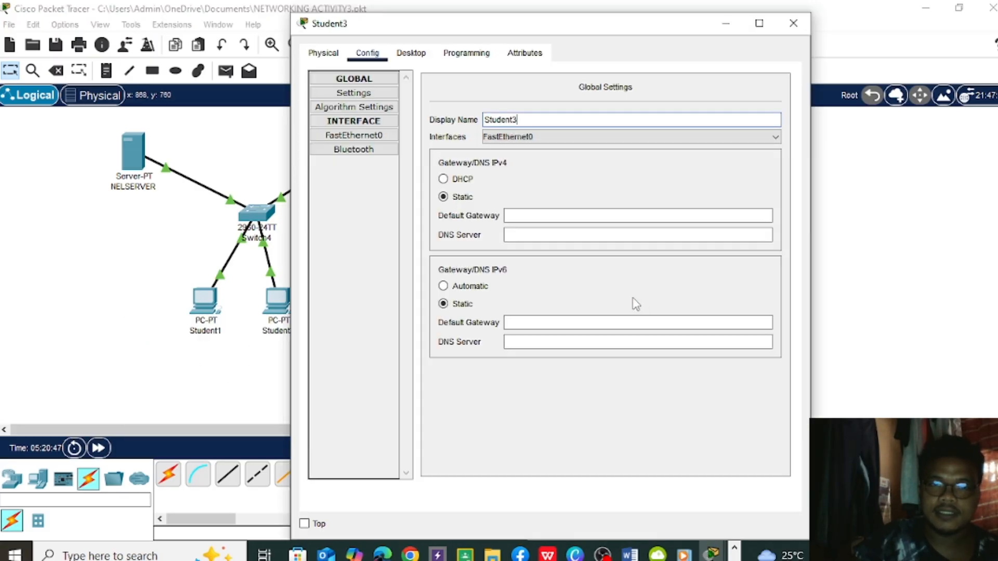
left_click(539, 216)
type("1")
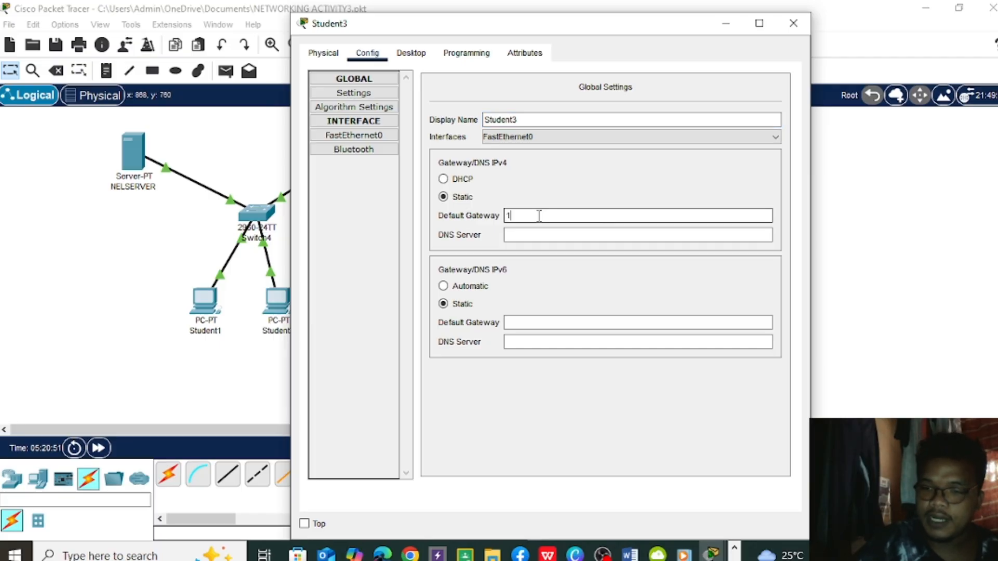
type("92")
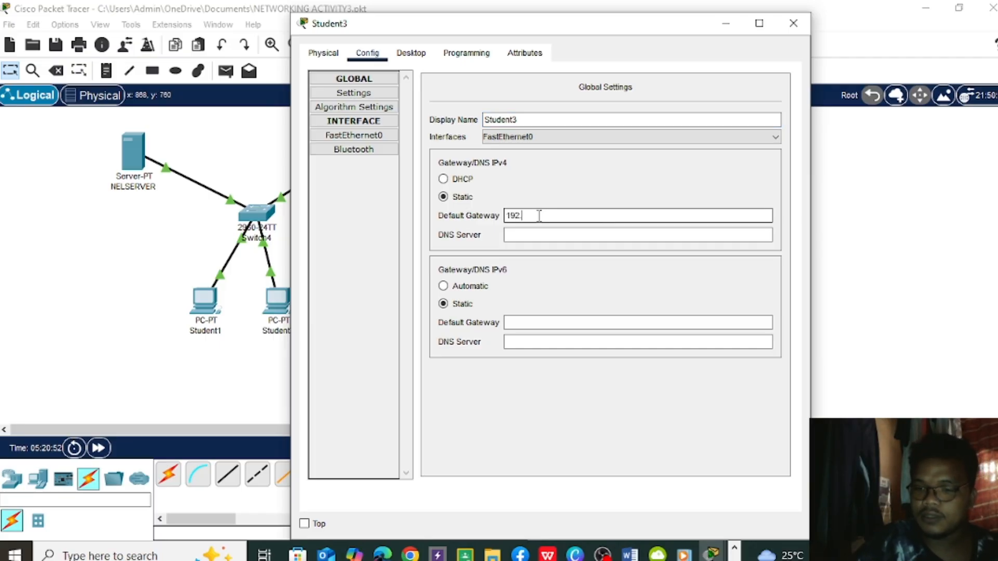
type(".168.")
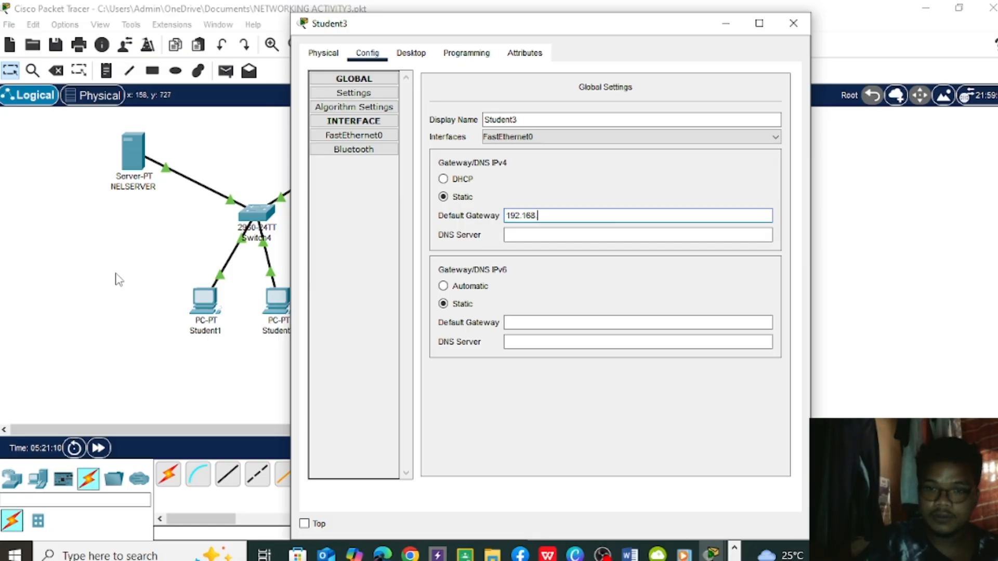
type("2")
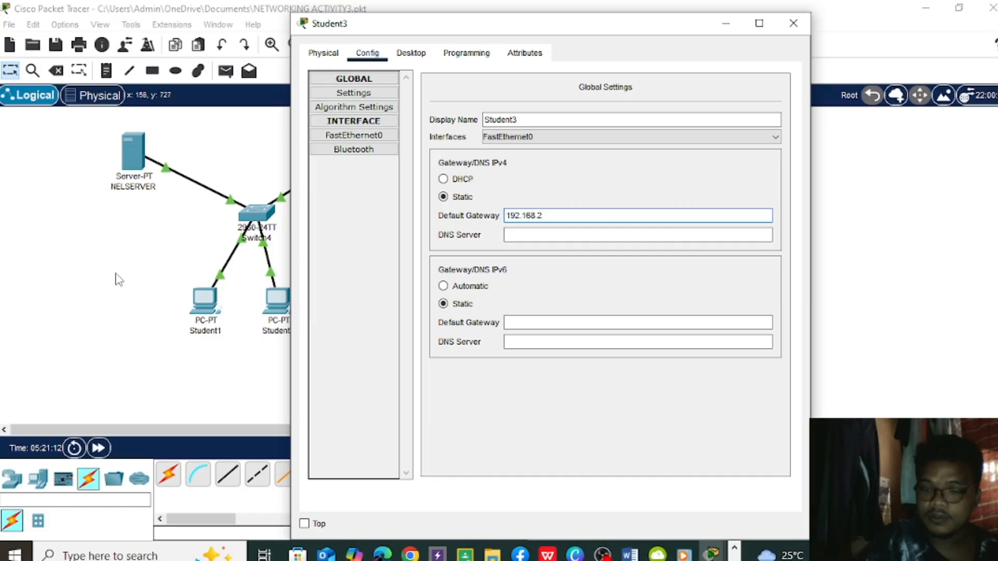
type(".1")
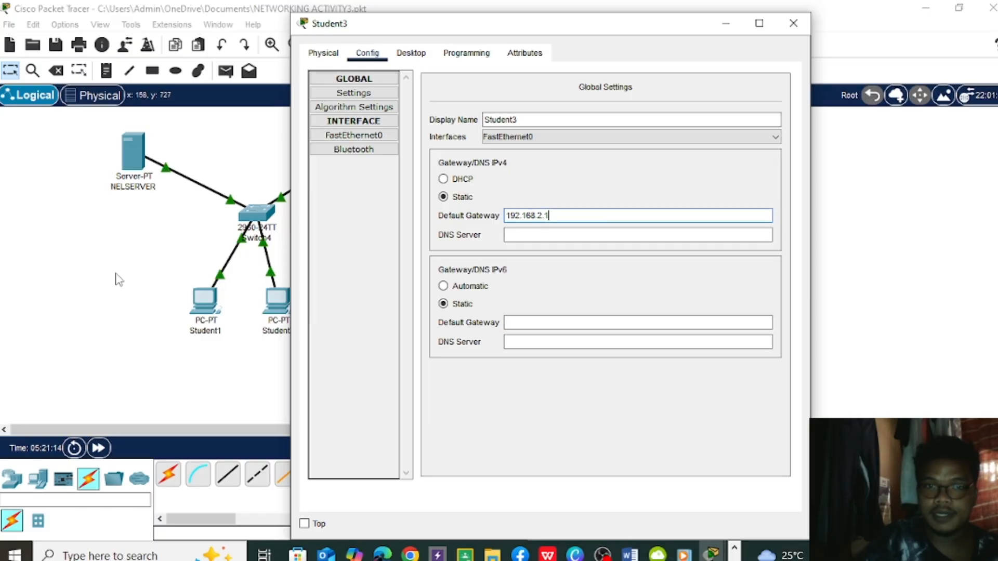
left_click(512, 232)
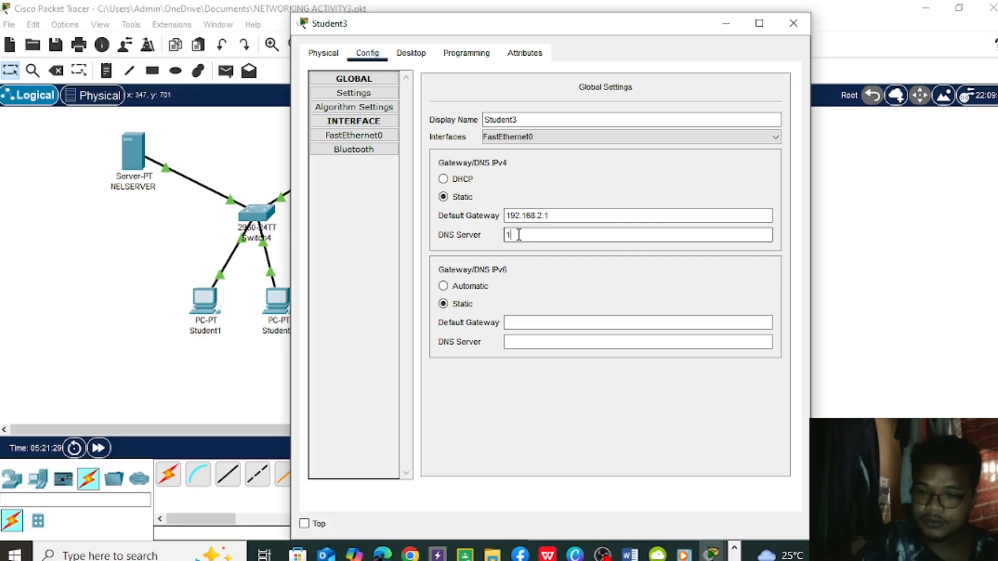
type("92.1")
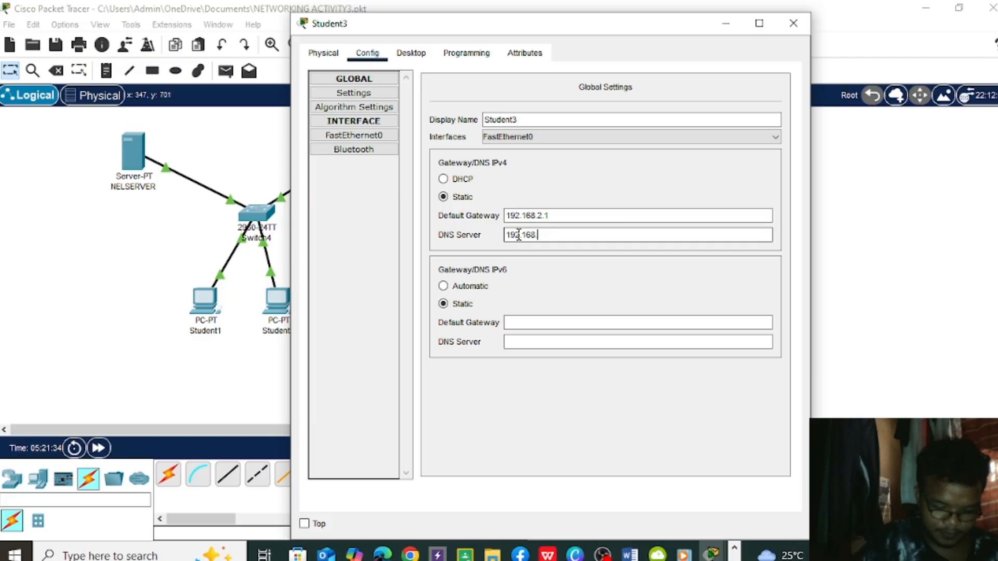
type("68.")
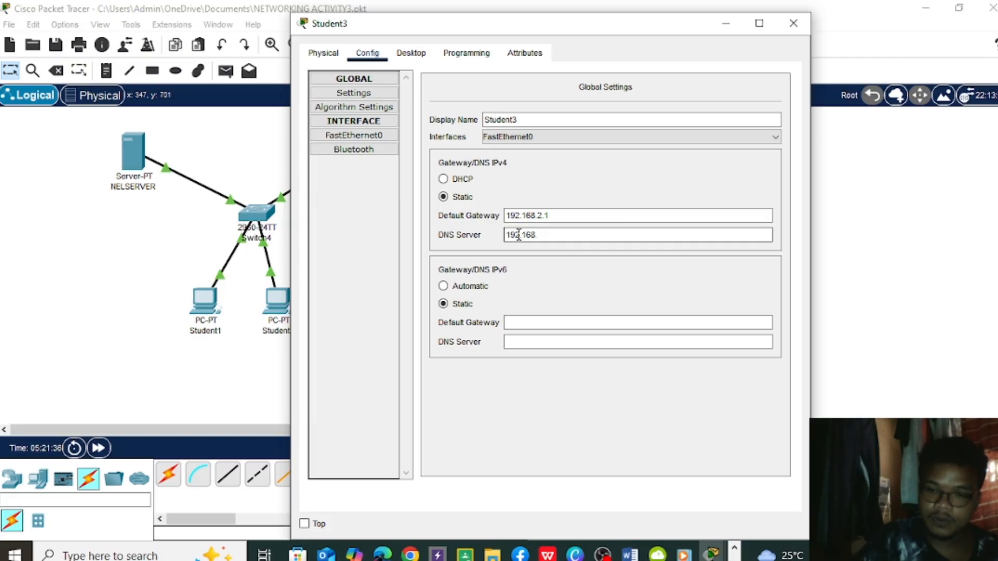
type("1.2")
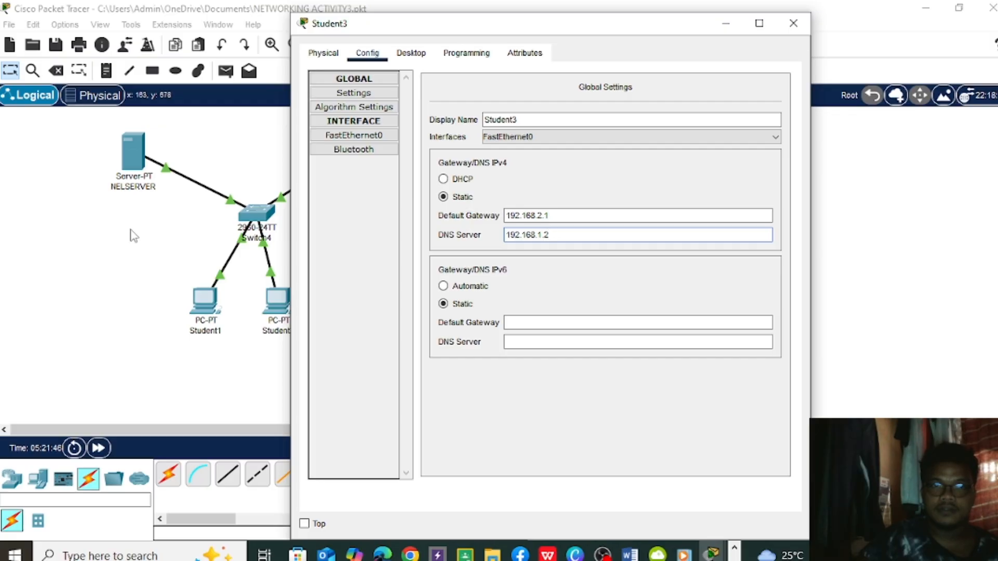
left_click(102, 247)
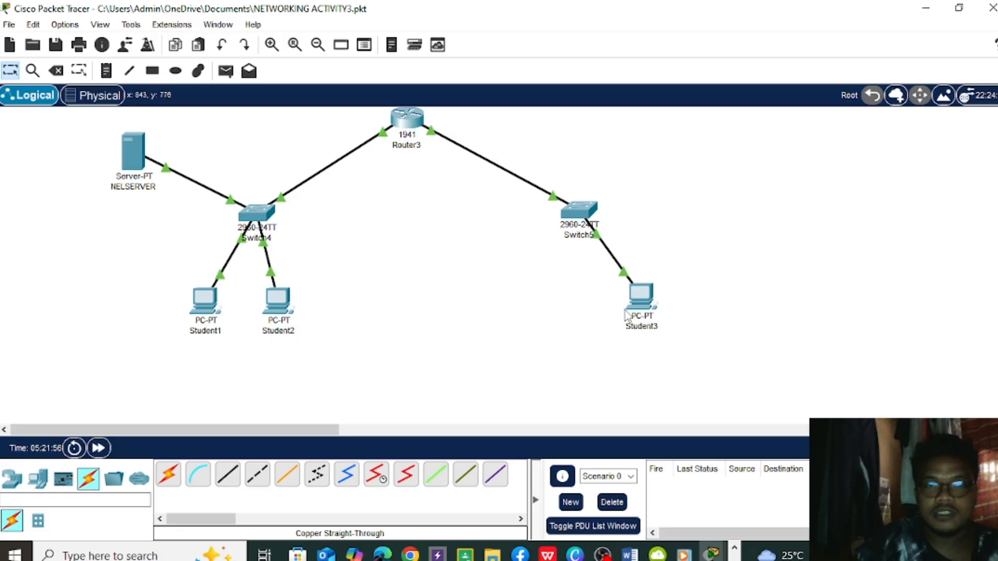
- Test web access from Student3 by loading NELSERVER's website by its domain name in the PC's Web Browser
scroll(290, 238, "up", 2)
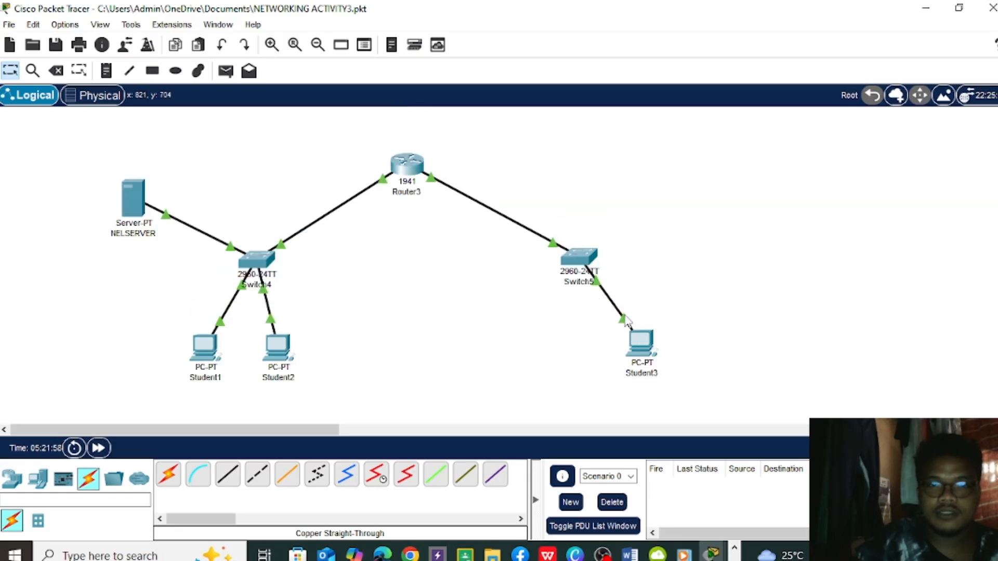
left_click(650, 352)
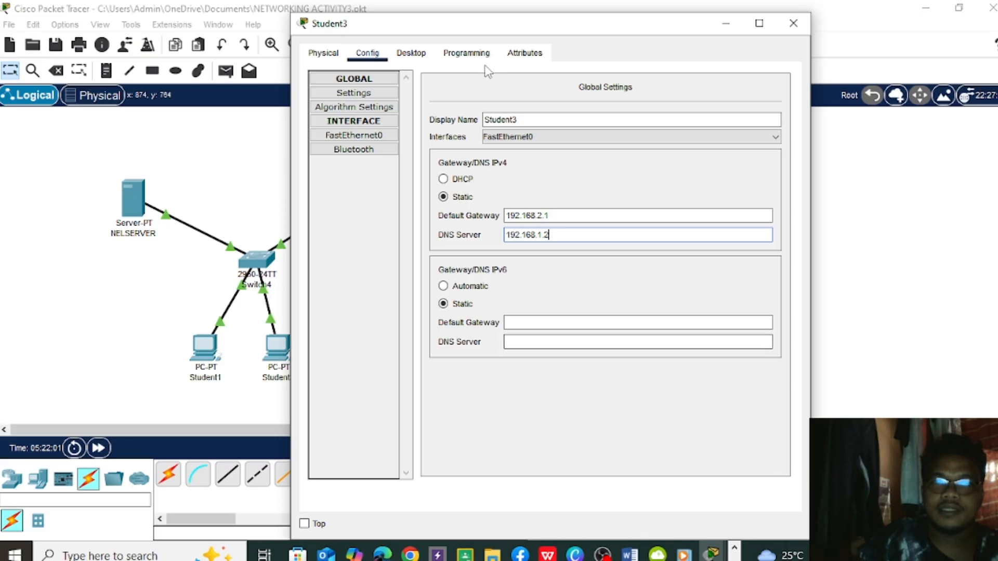
left_click(413, 55)
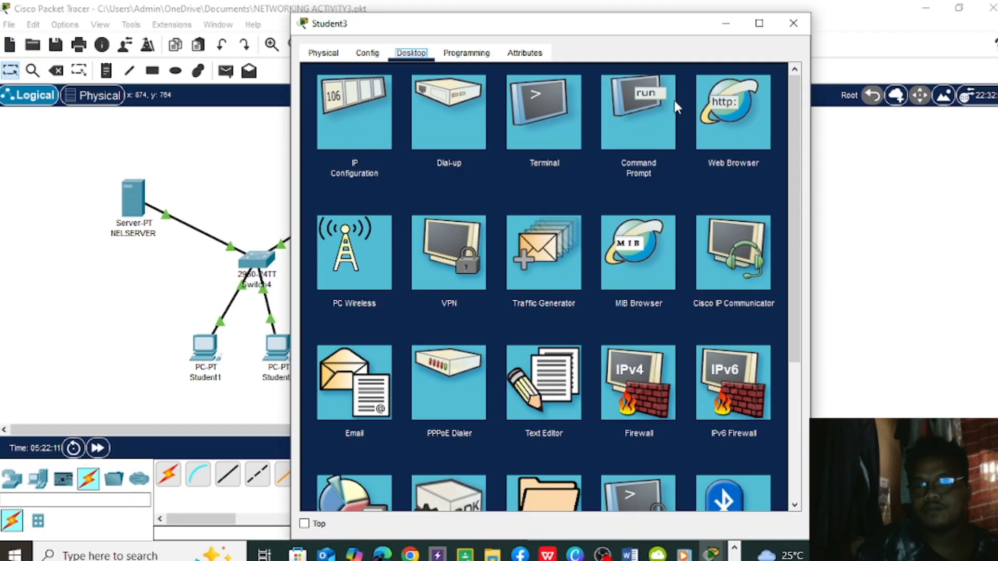
left_click(730, 107)
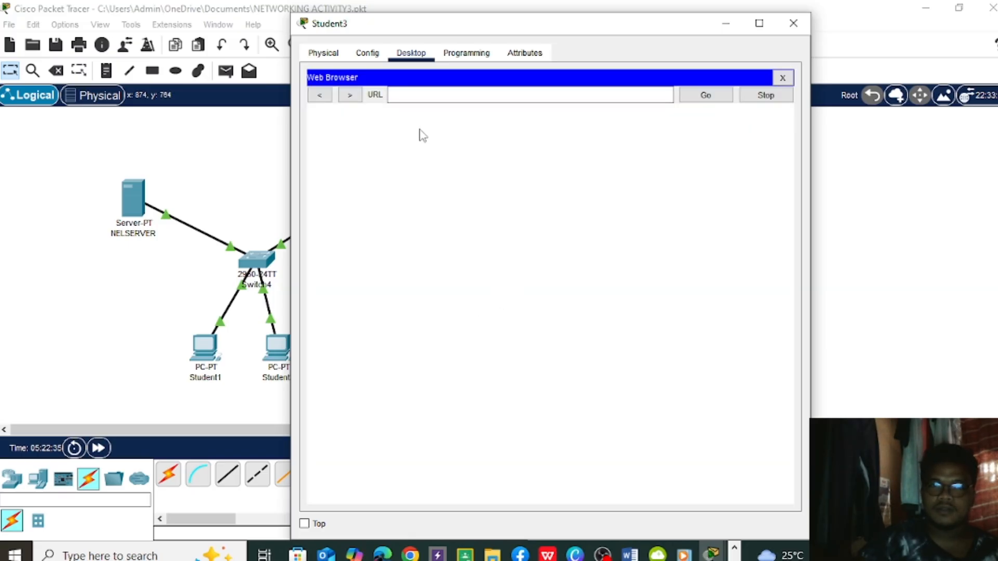
left_click(407, 95)
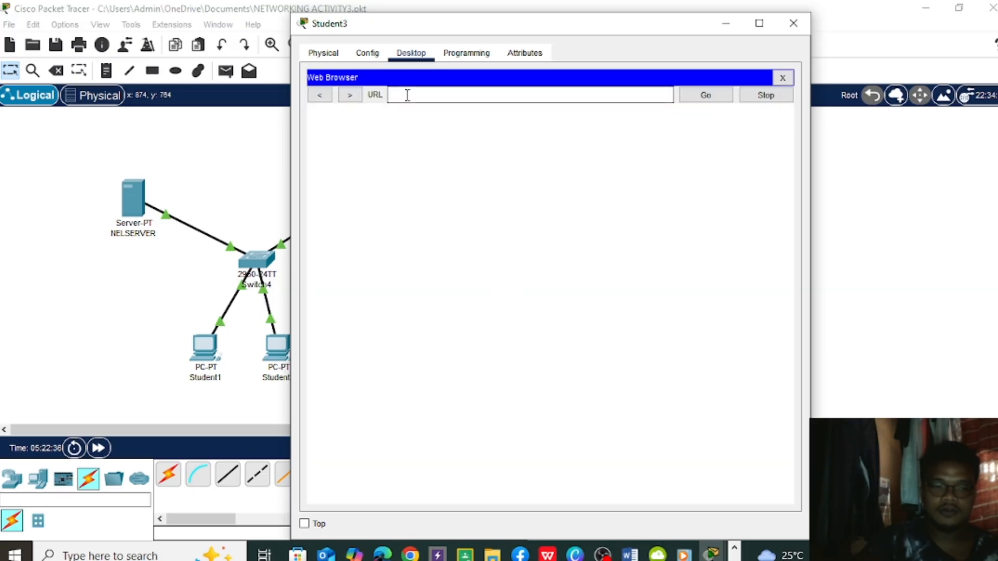
type("arnel")
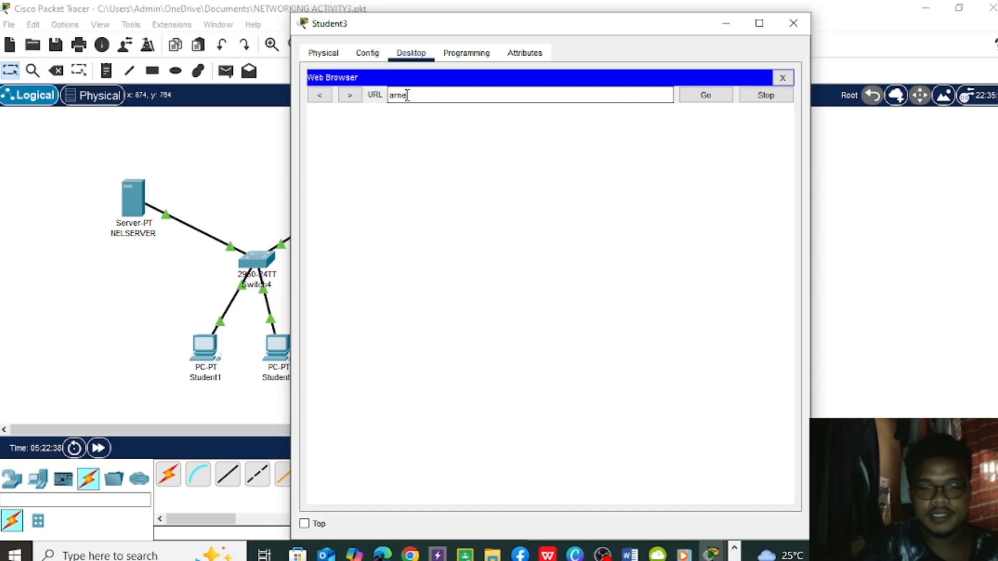
type("abian")
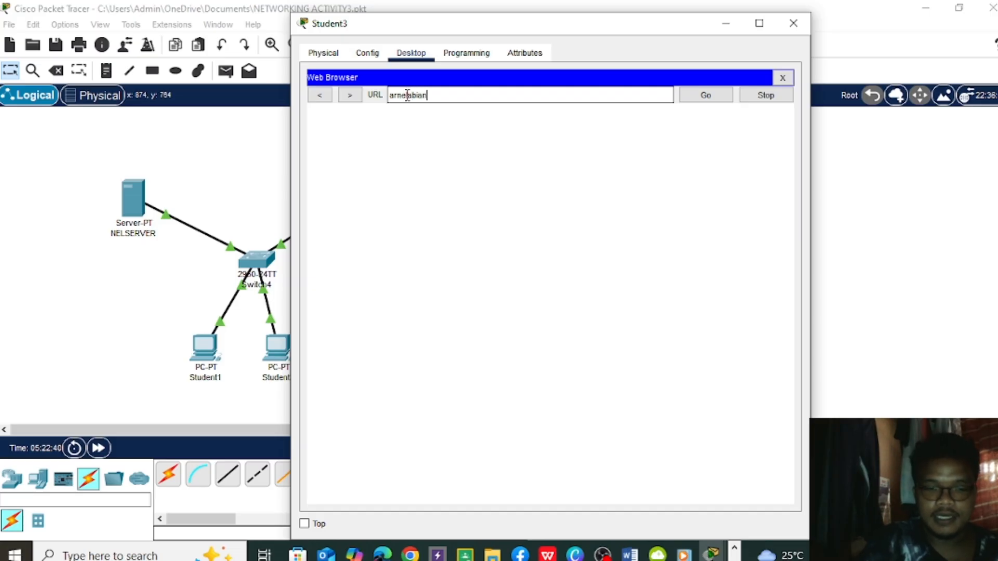
type(".com")
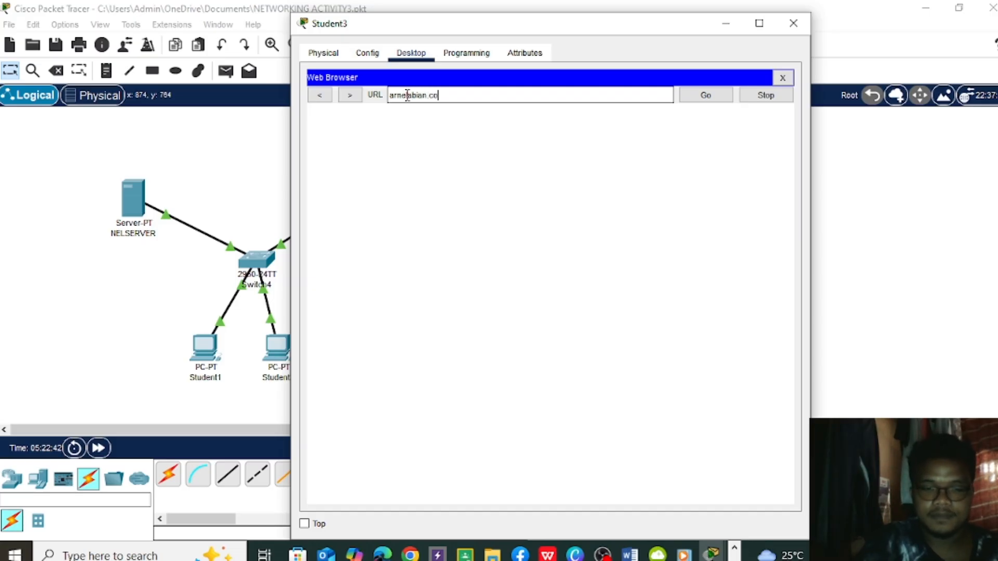
left_click(706, 97)
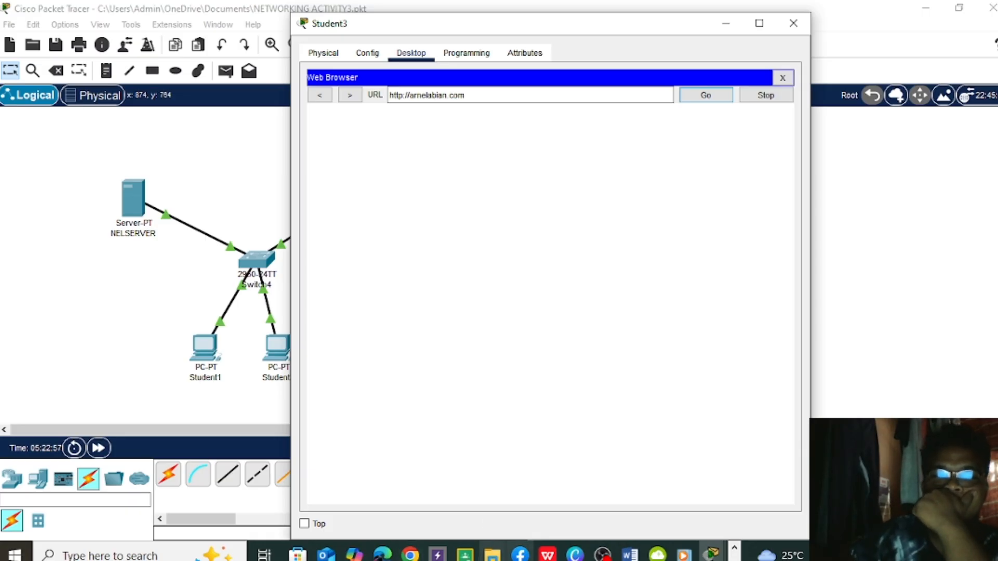
left_click(602, 554)
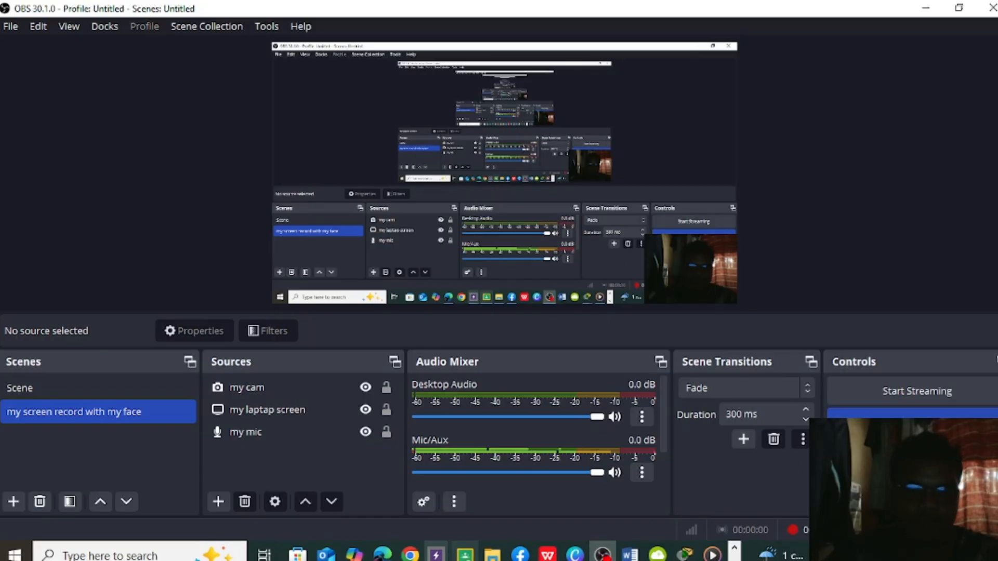
mouse_move(685, 554)
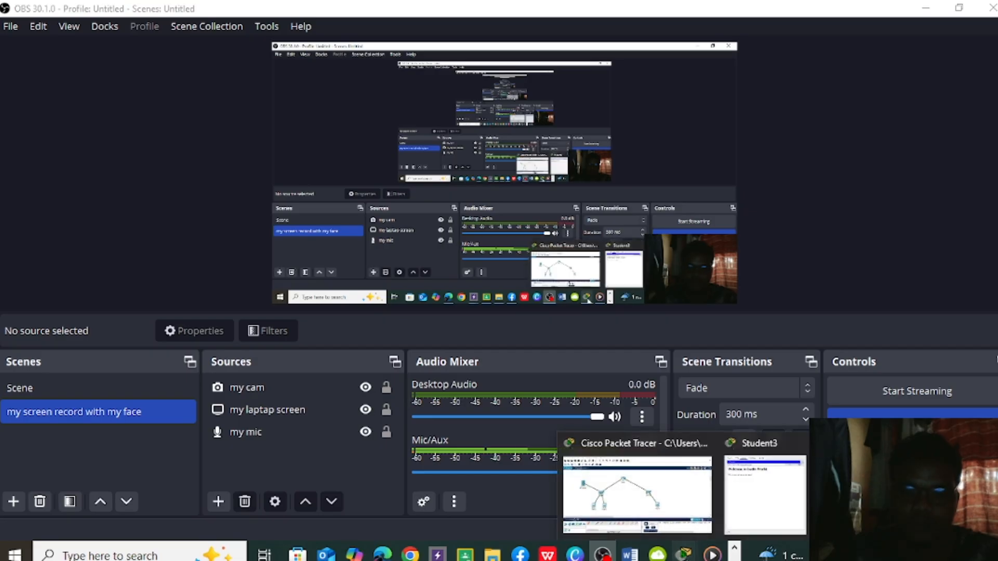
left_click(641, 500)
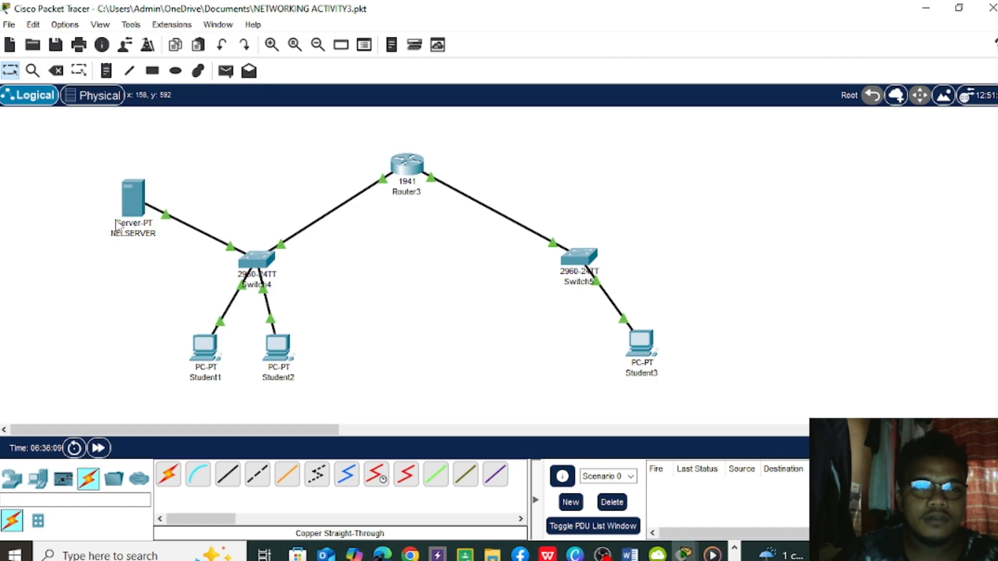
- Review NELSERVER's global gateway and DNS settings and its FastEthernet0 IP configuration, and close the server window
left_click(140, 204)
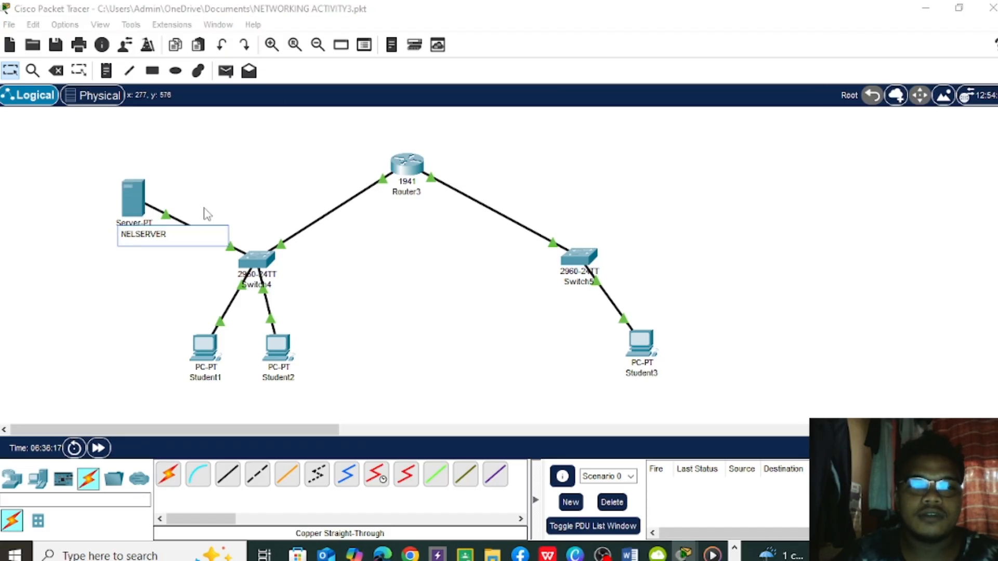
key("Return")
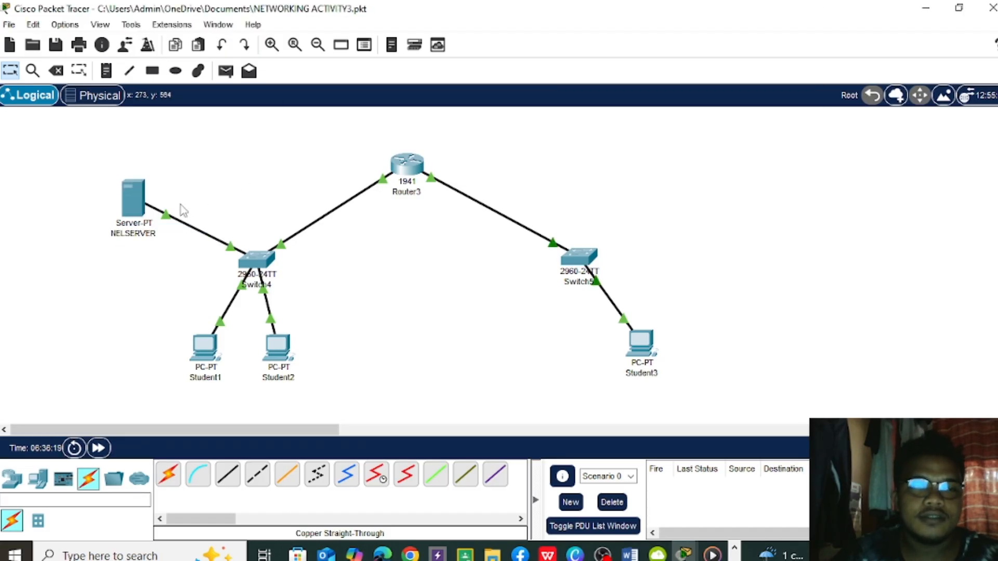
left_click(127, 200)
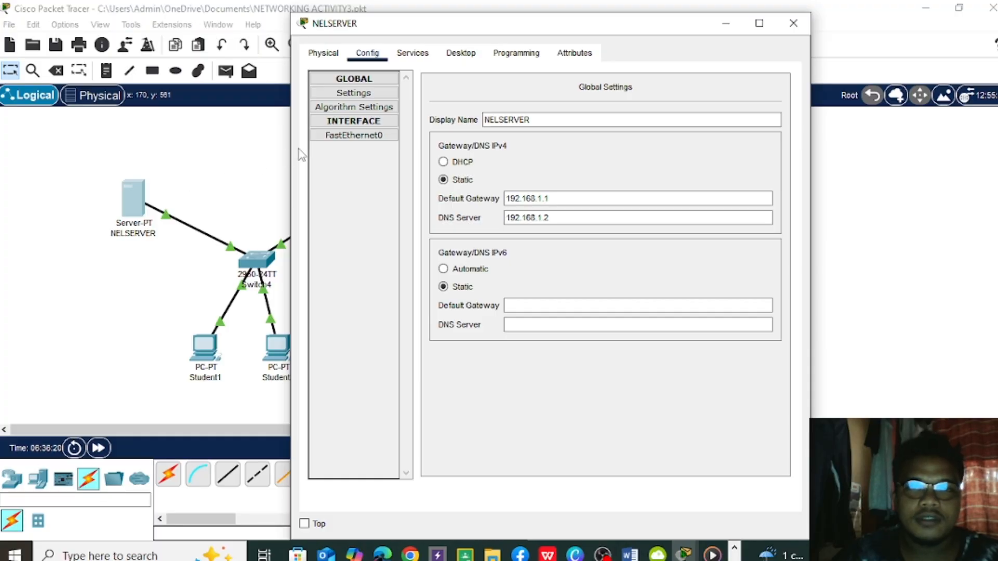
left_click(380, 139)
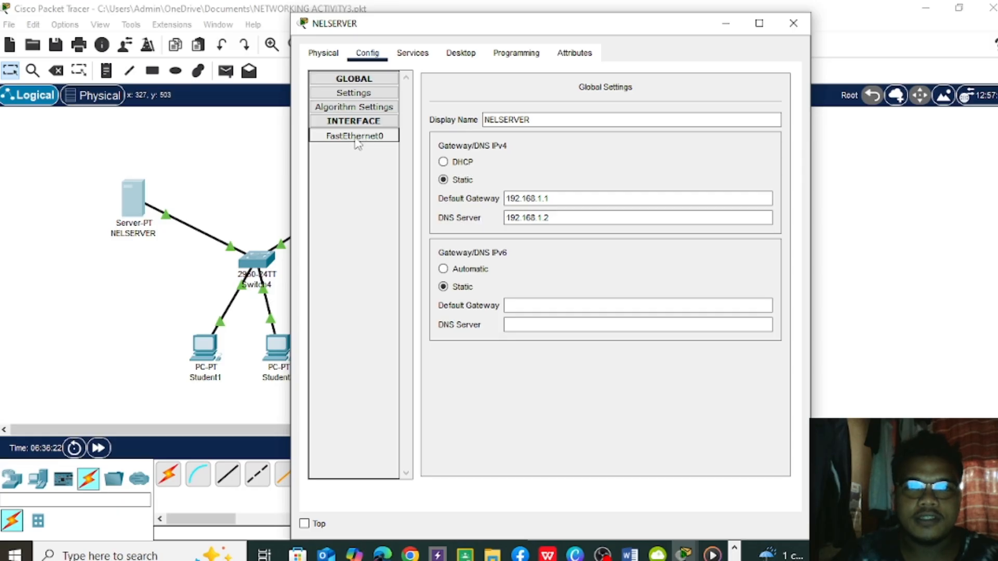
left_click(356, 138)
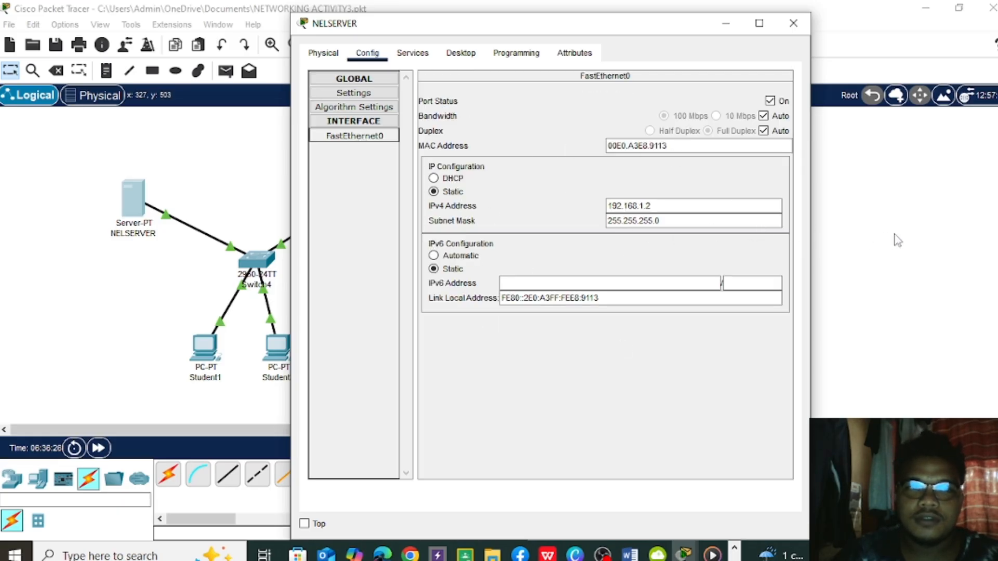
left_click(792, 22)
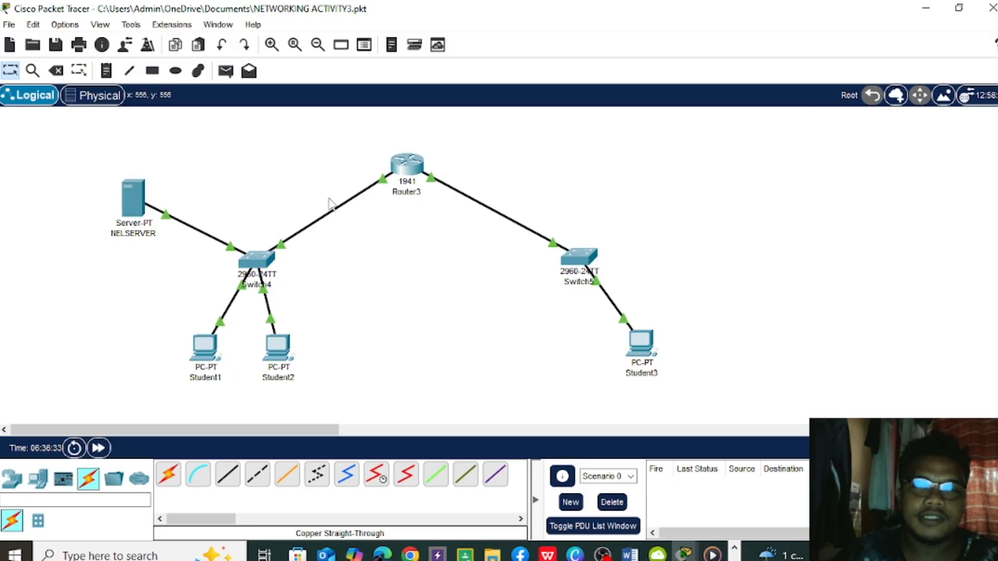
- Review the commands that configured GigabitEthernet 0/0 and 0/1 in Router3's command line history
left_click(410, 170)
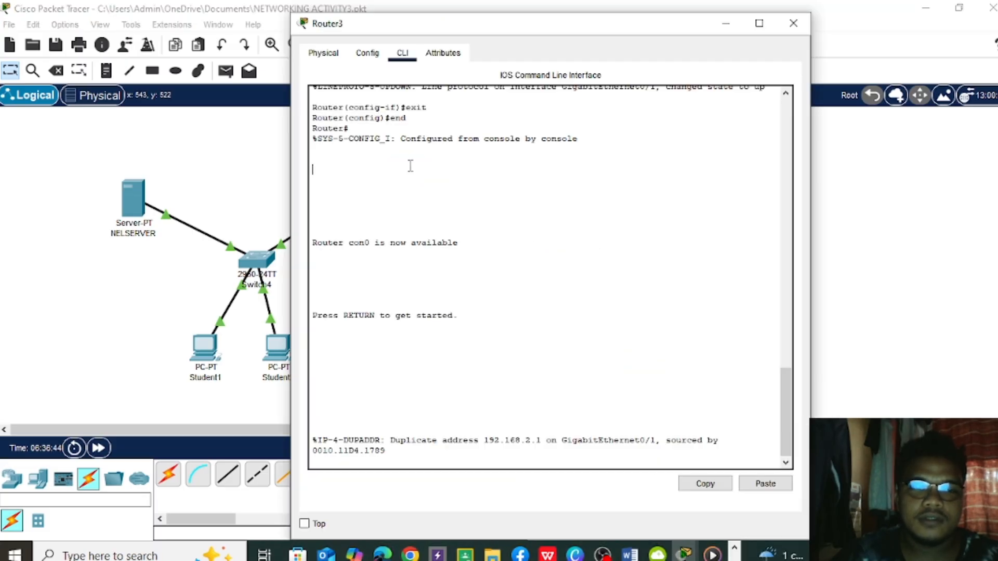
scroll(374, 268, "up", 10)
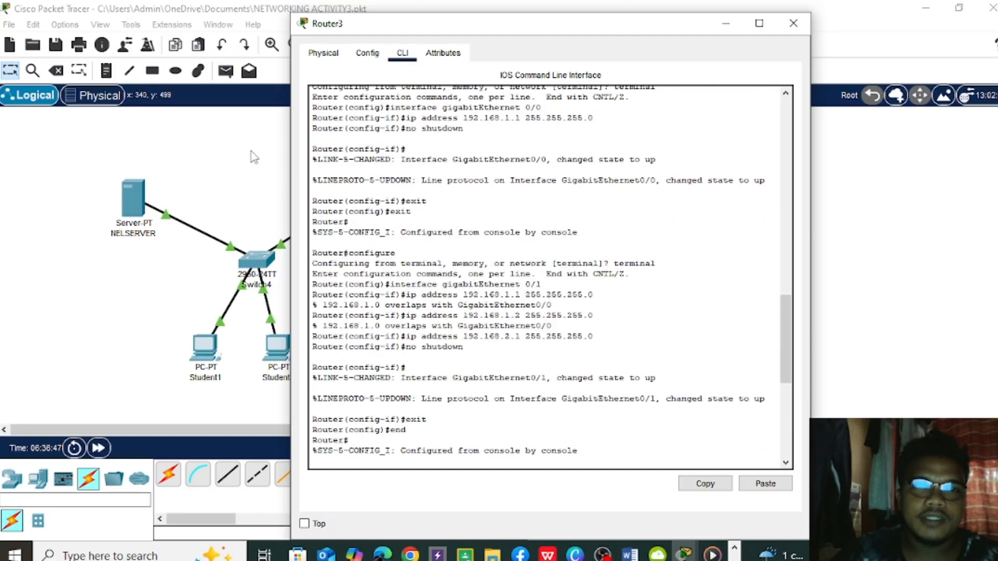
left_click(250, 150)
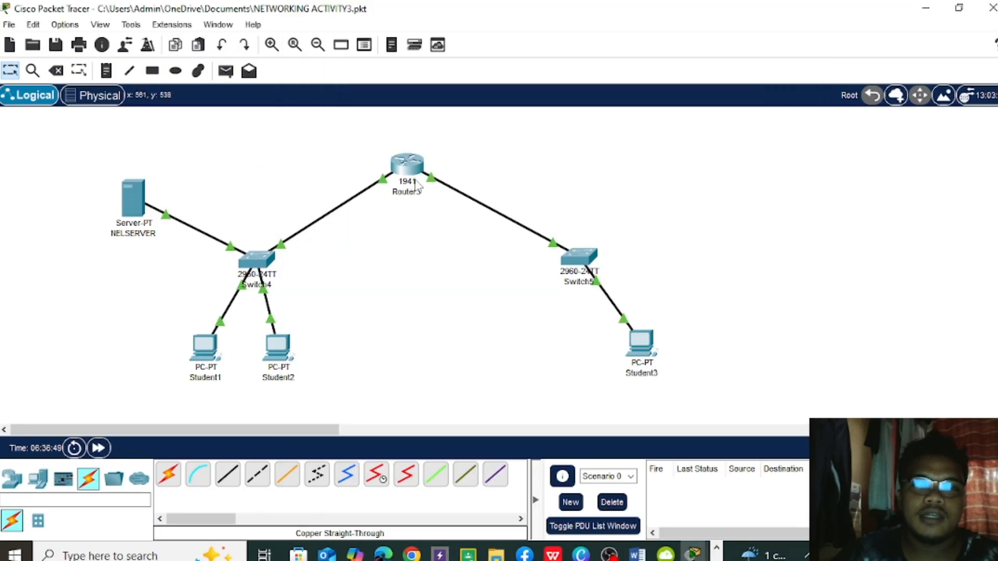
mouse_move(416, 182)
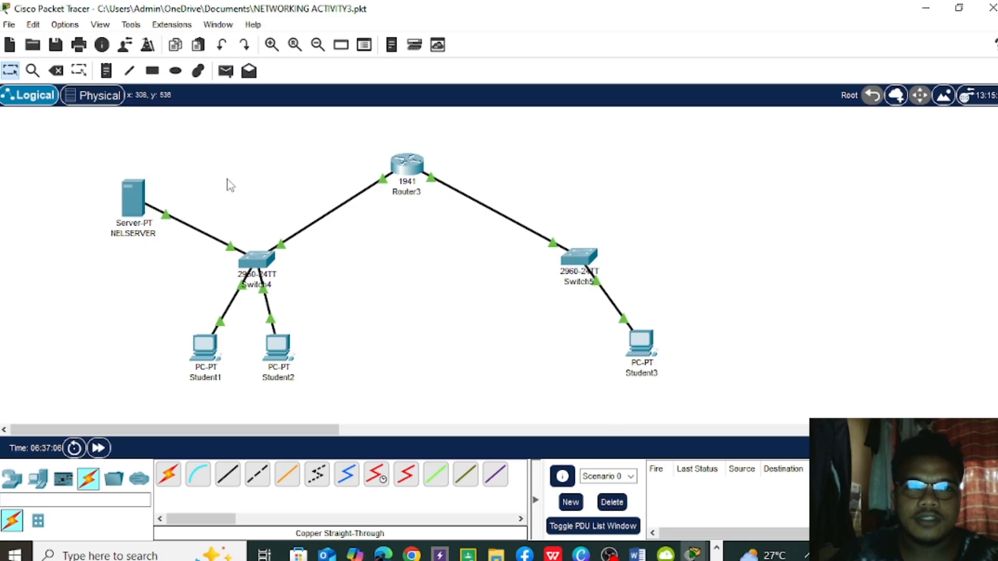
- Look over Student3's desktop applications and close the device window
left_click(653, 358)
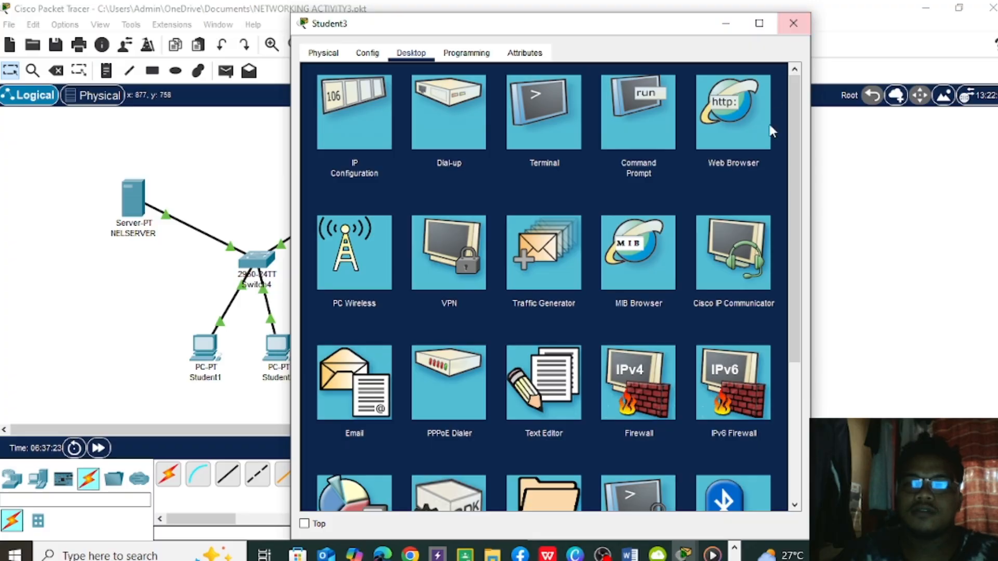
left_click(789, 19)
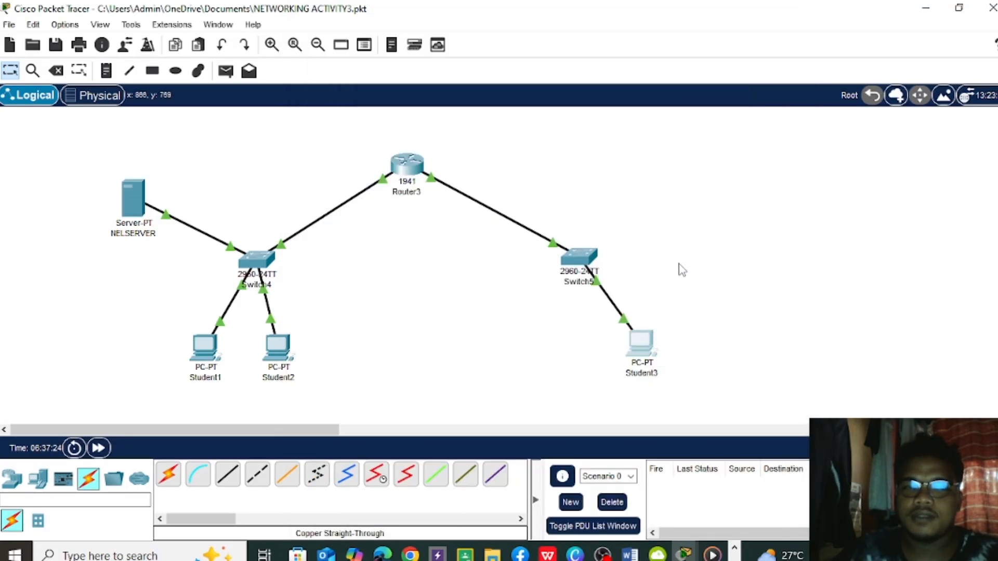
- Open NELSERVER's website by its domain name in Student3's Web Browser again and close the device window
left_click(641, 343)
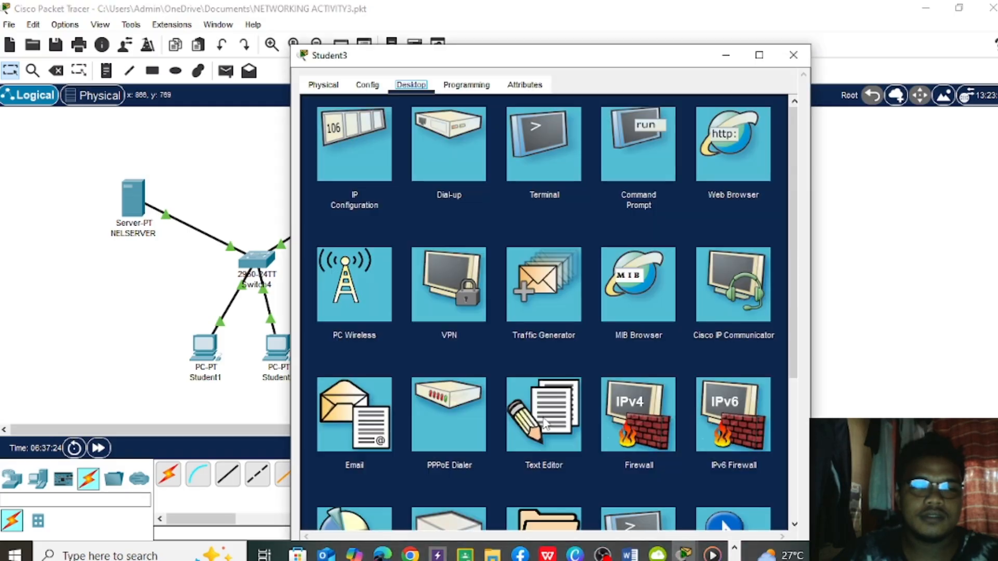
left_click(743, 146)
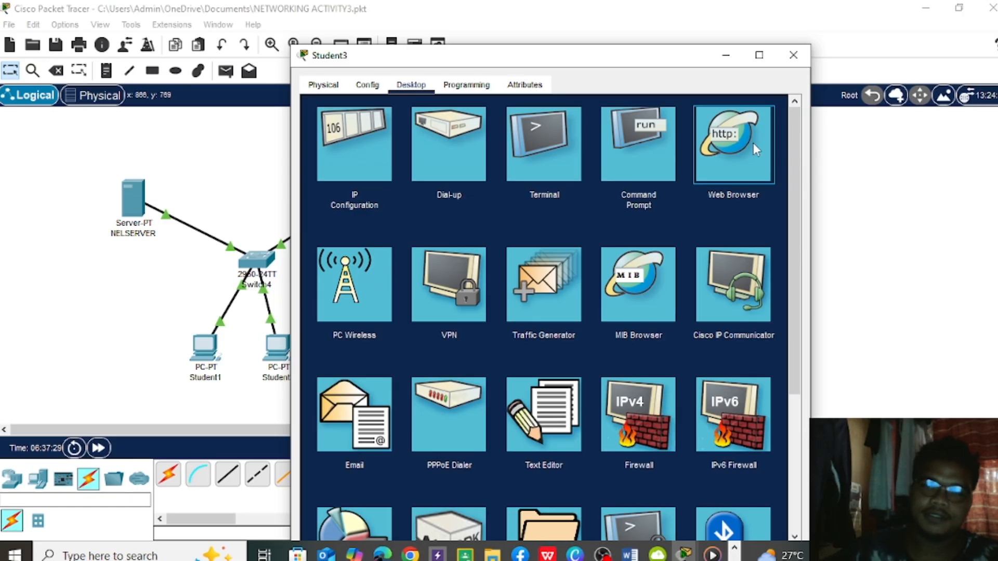
left_click(753, 143)
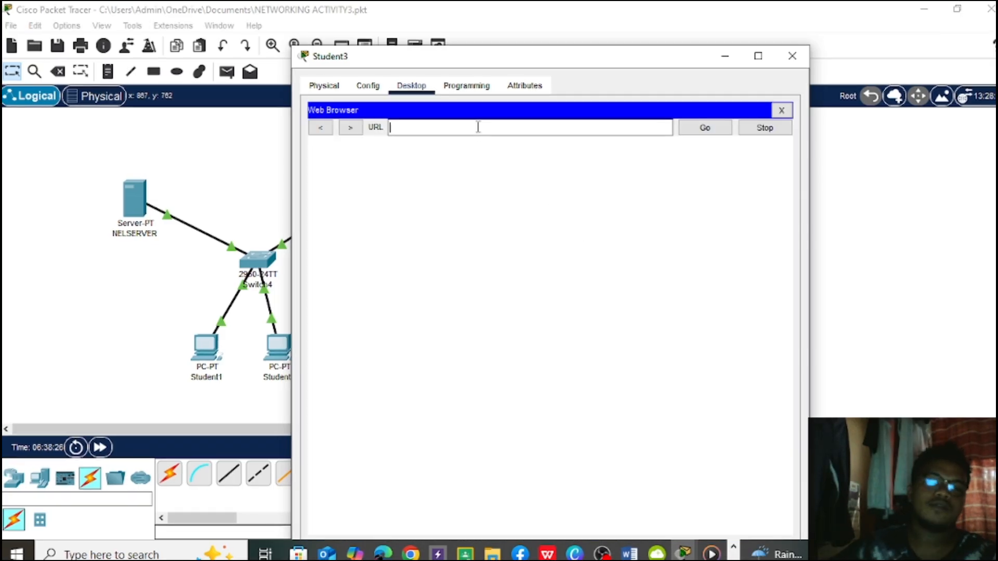
type("ar")
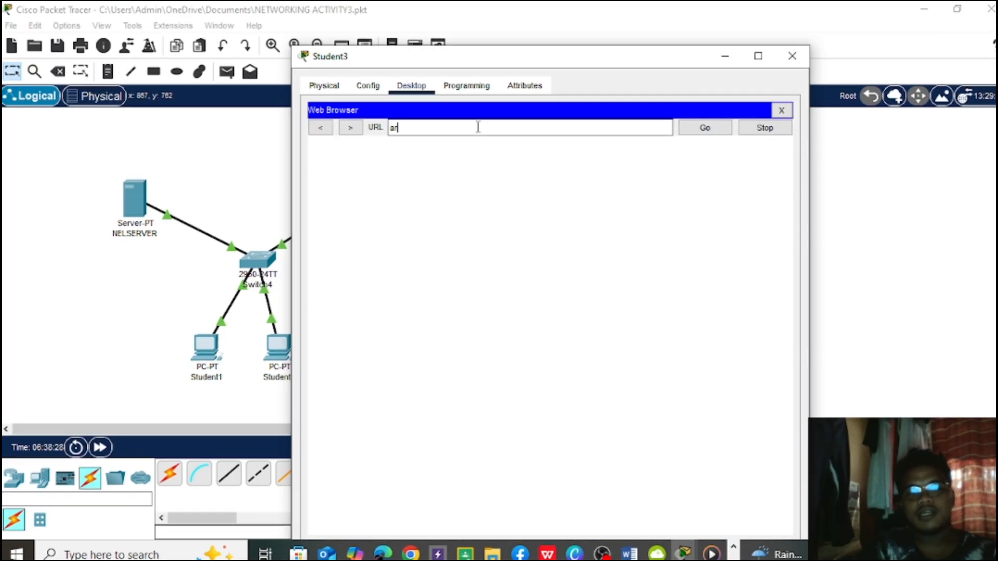
type("nel")
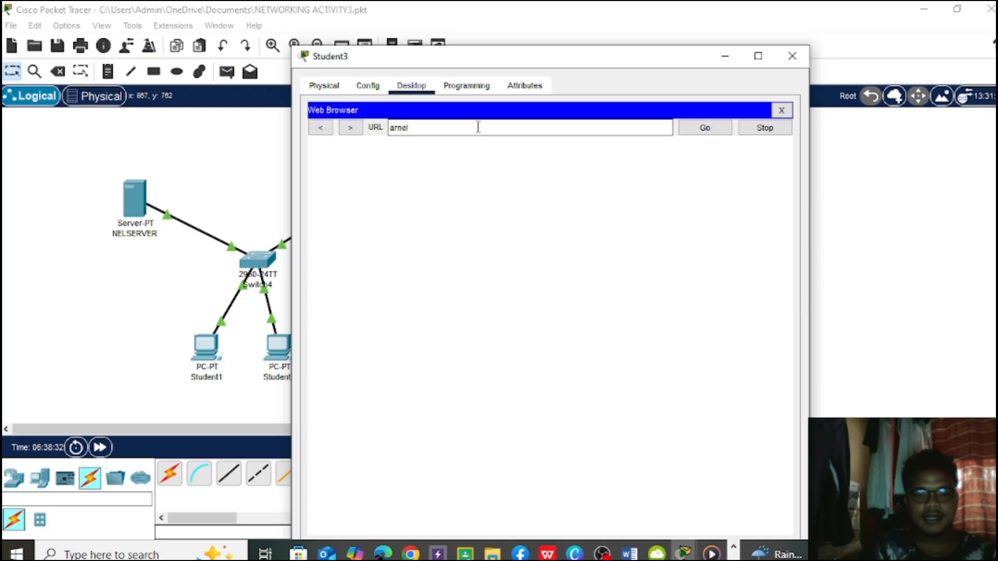
type("abian.com")
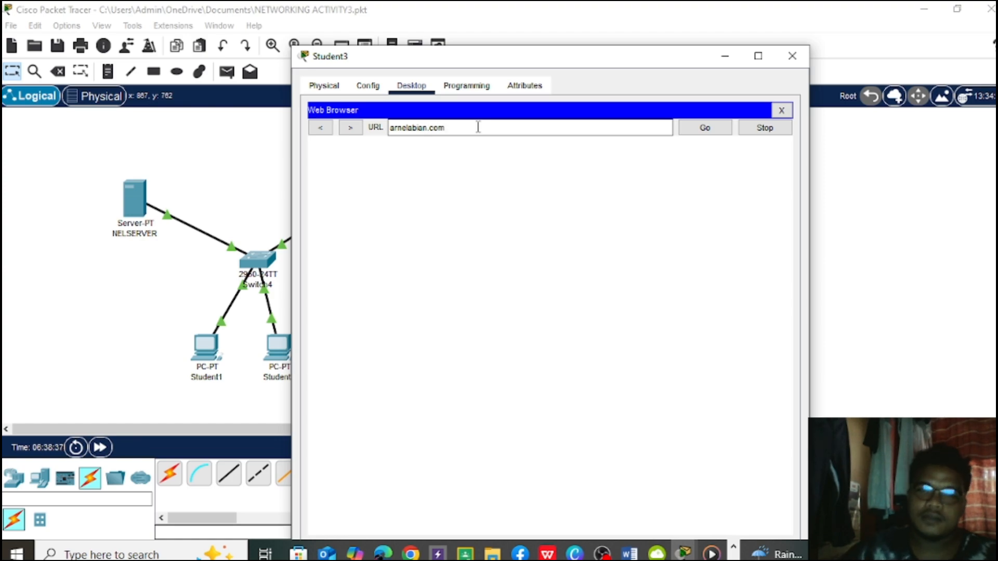
key("Return")
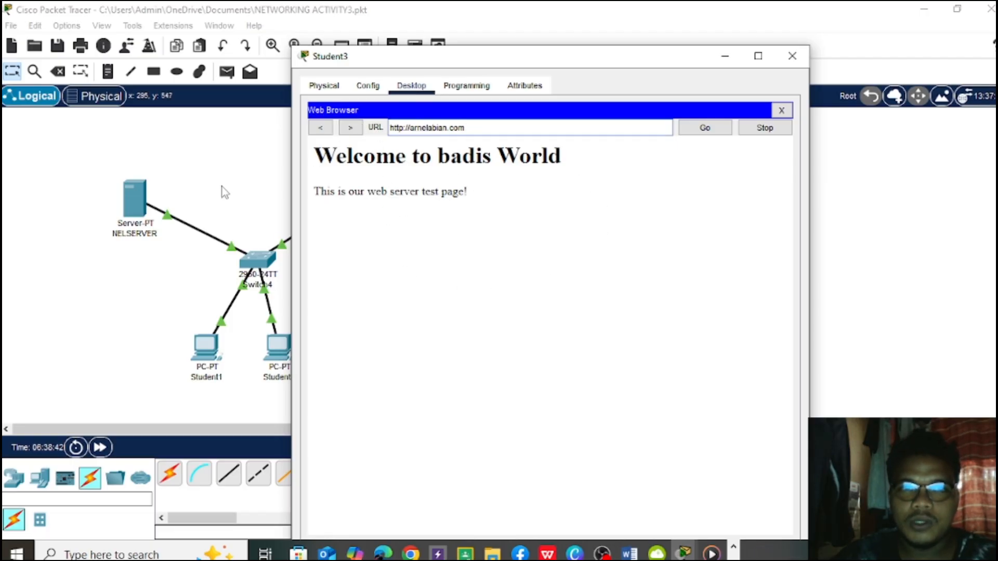
left_click(792, 55)
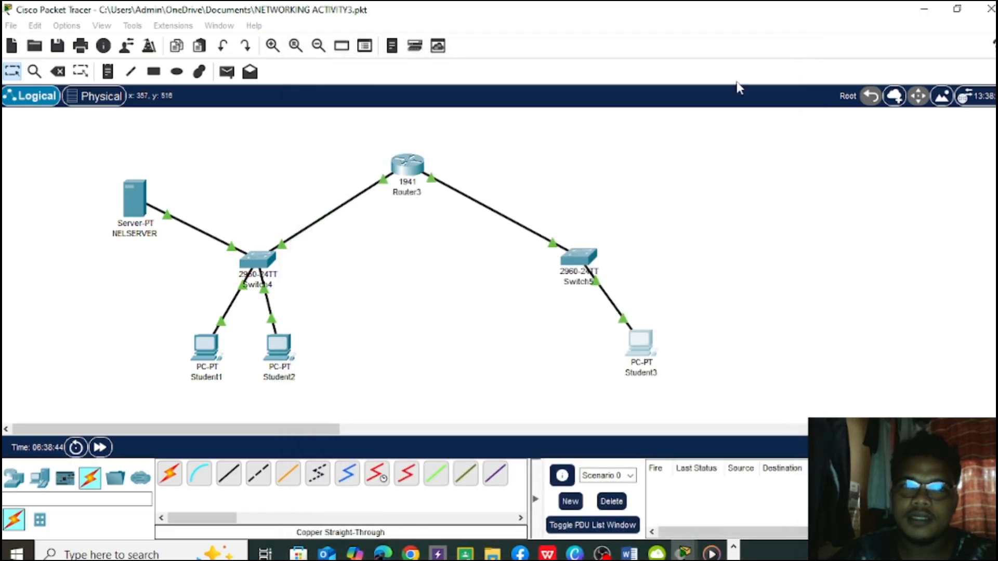
- Ping Student1 at 192.168.1.3 from Student3's Command Prompt
left_click(642, 351)
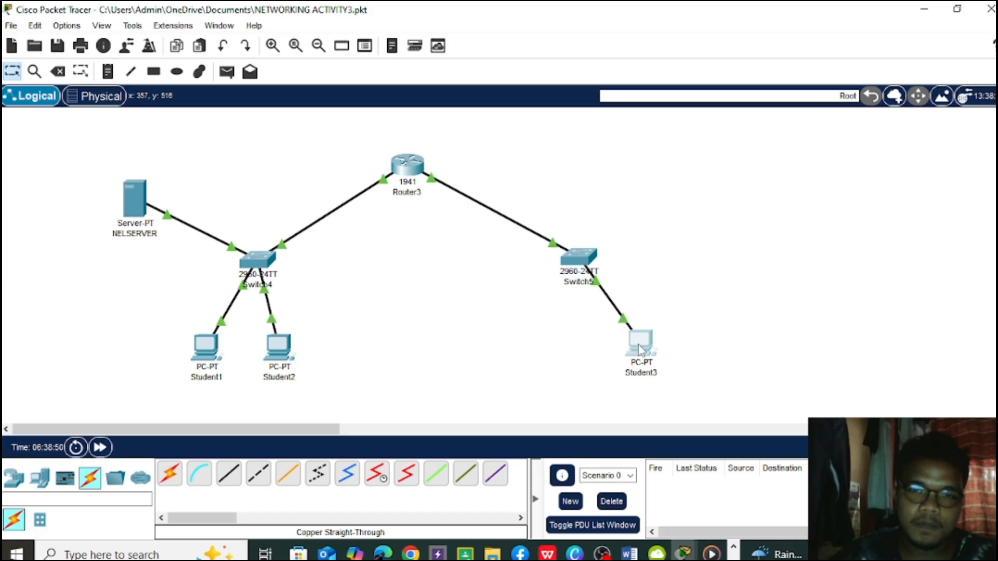
left_click(638, 346)
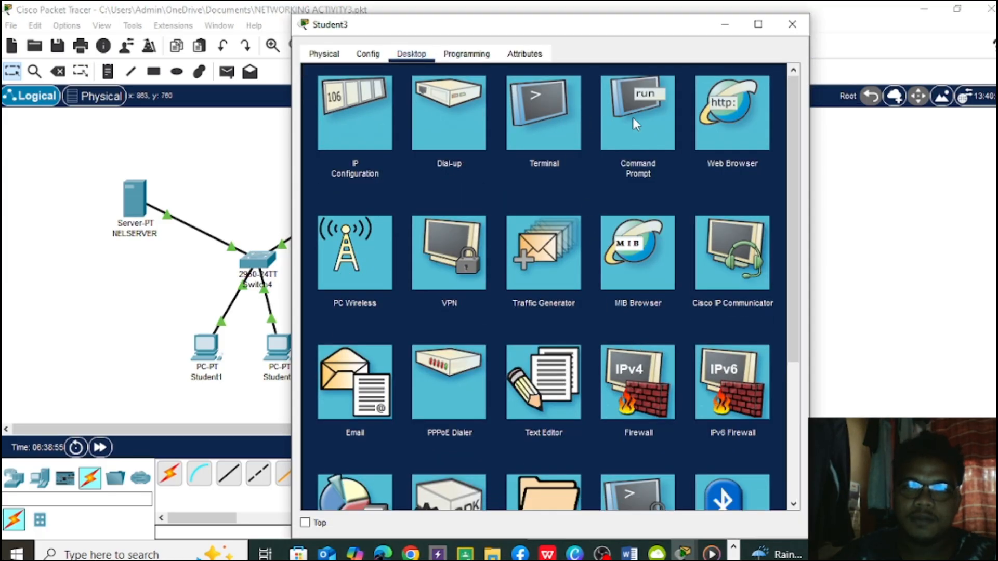
left_click(633, 117)
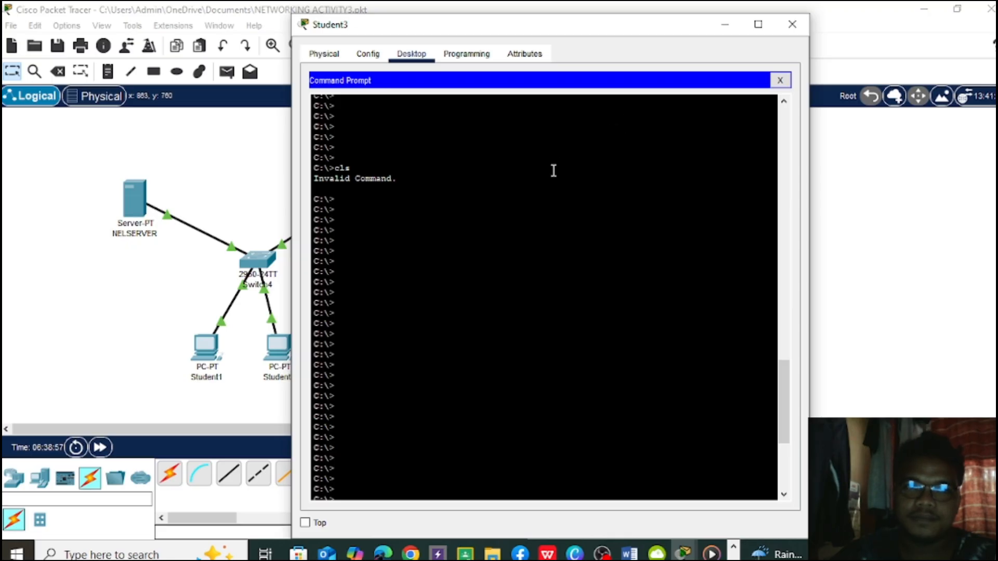
scroll(552, 172, "down", 7)
type("p")
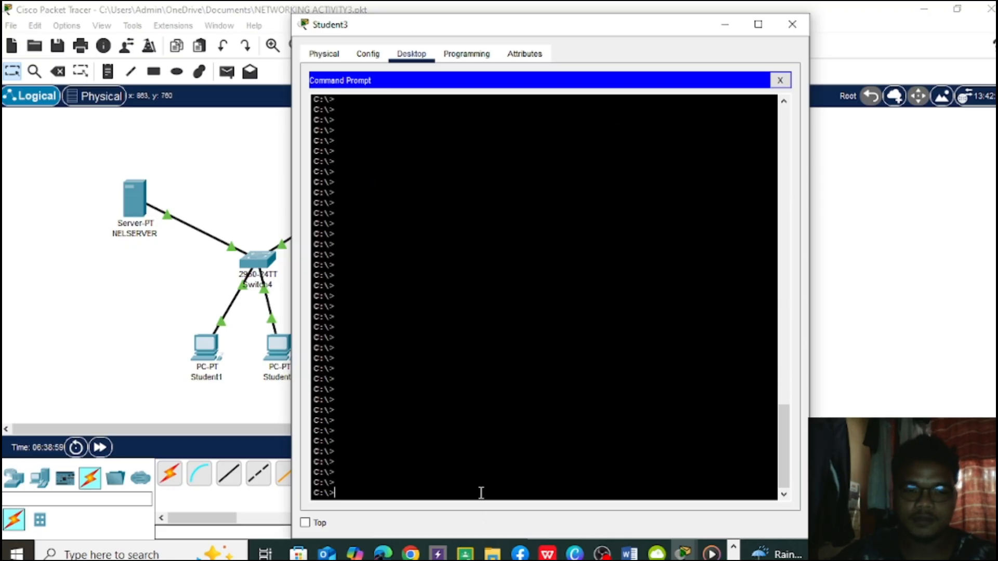
type("ing")
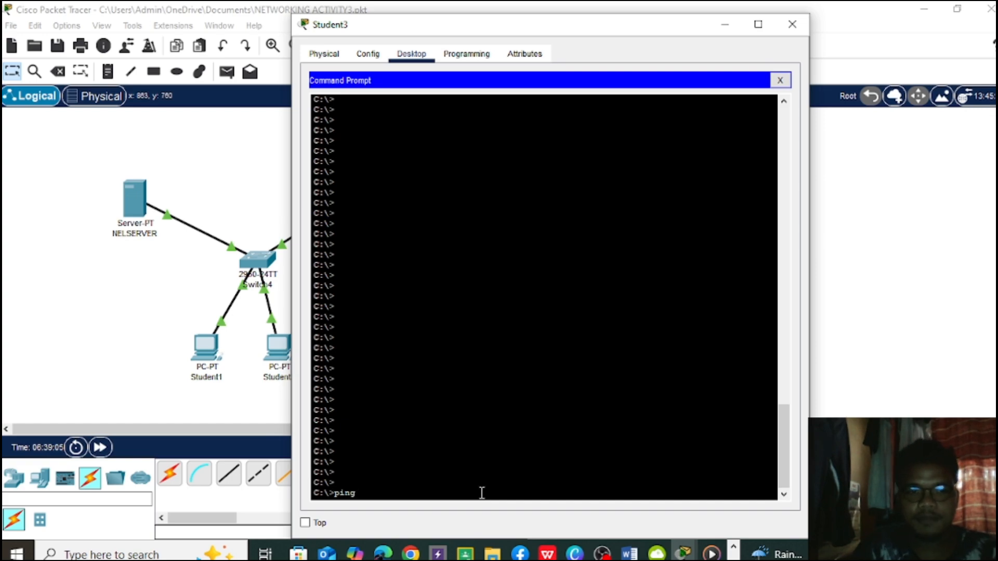
type(" 192")
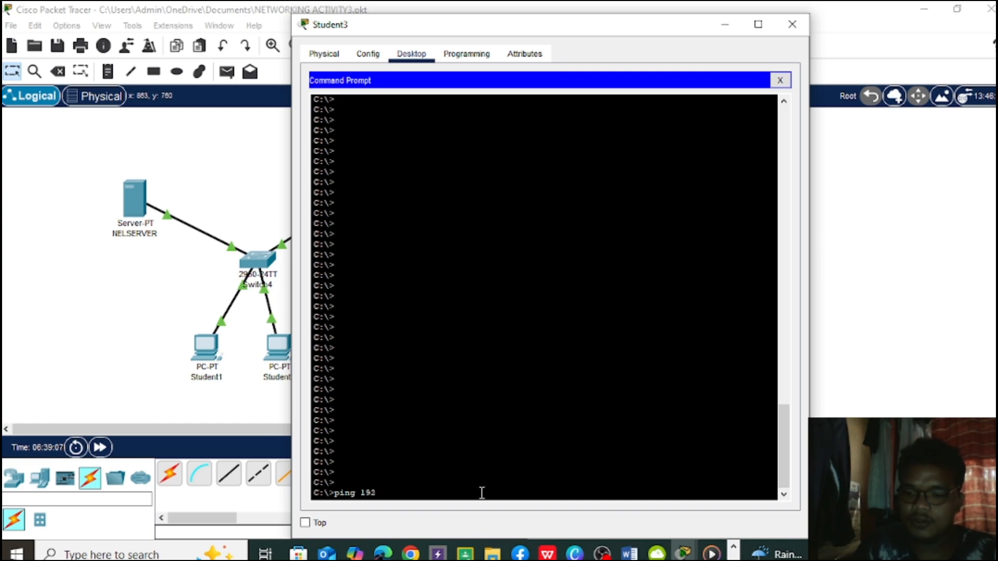
type(".168.1.3")
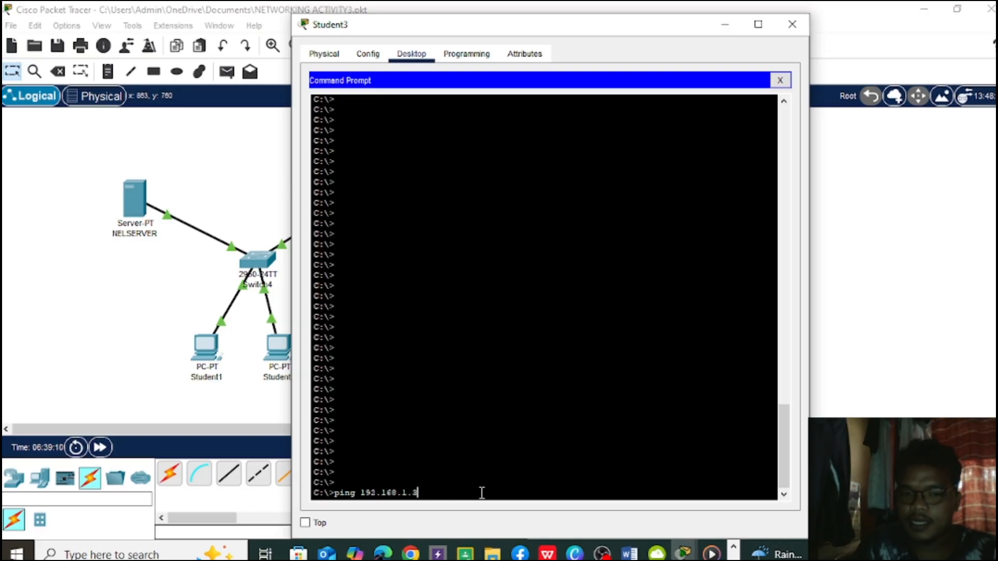
key("Return")
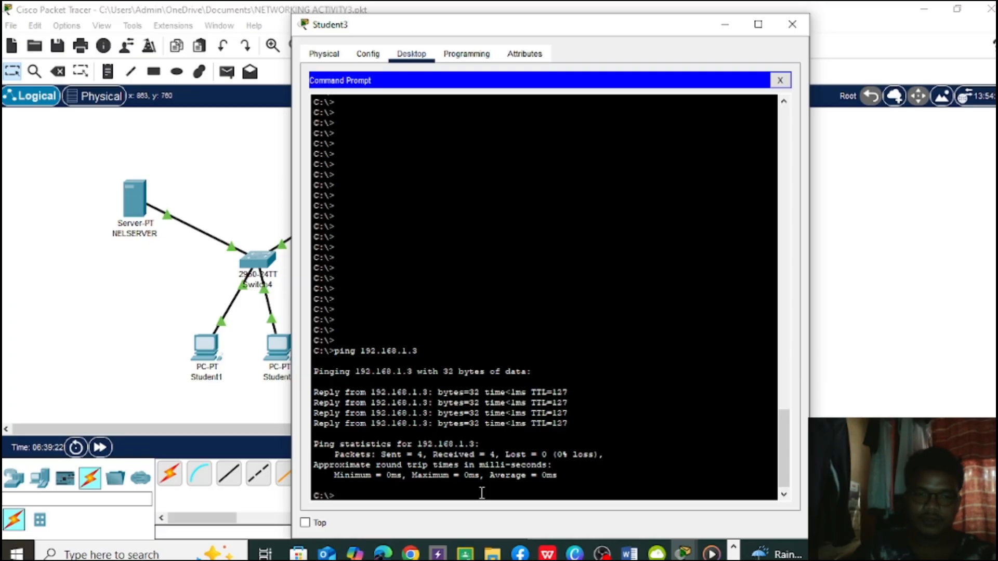
- Ping 192.168.1.4 from Student3's Command Prompt and return to the network topology
type("pi")
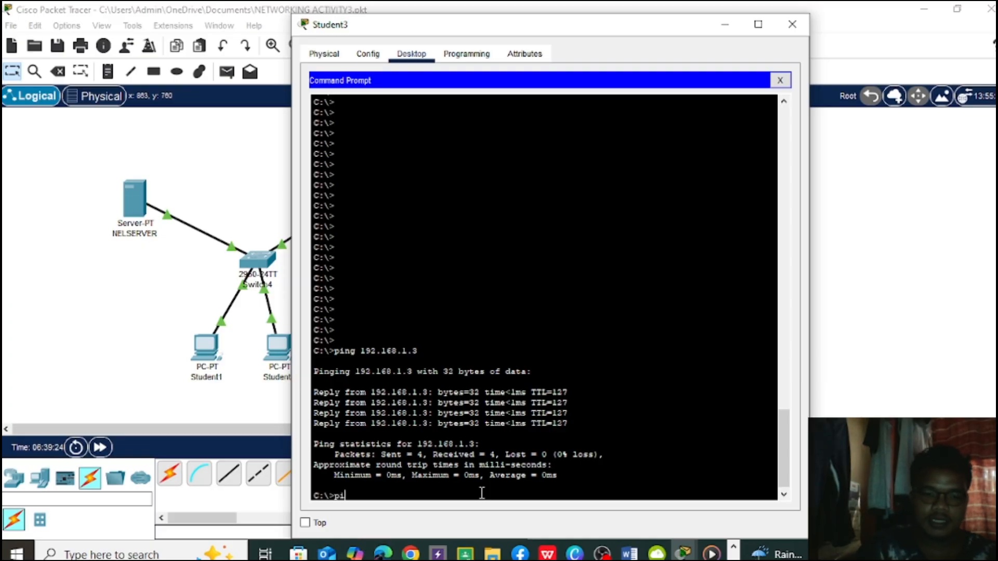
type("ng 1")
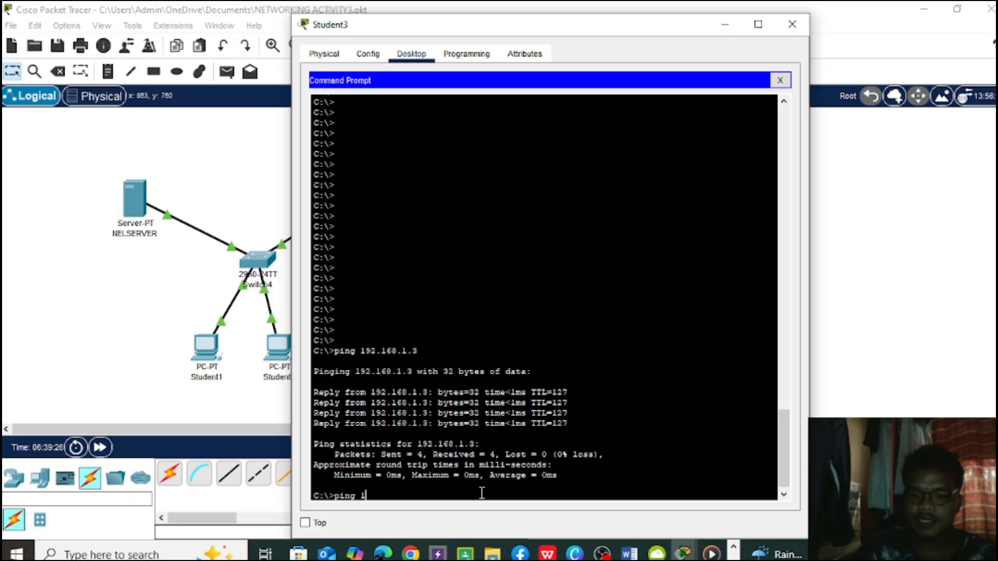
type("92.1")
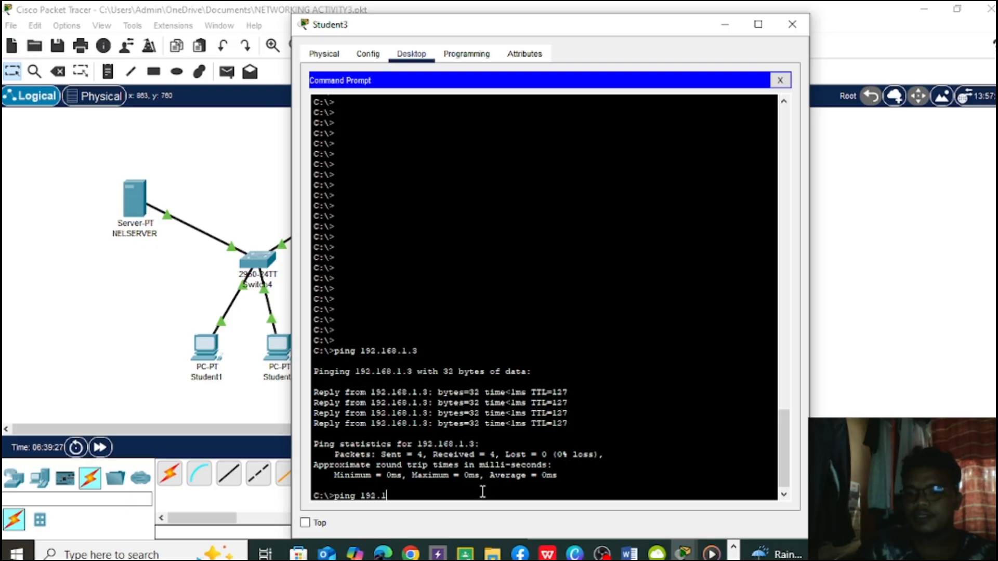
type("68.")
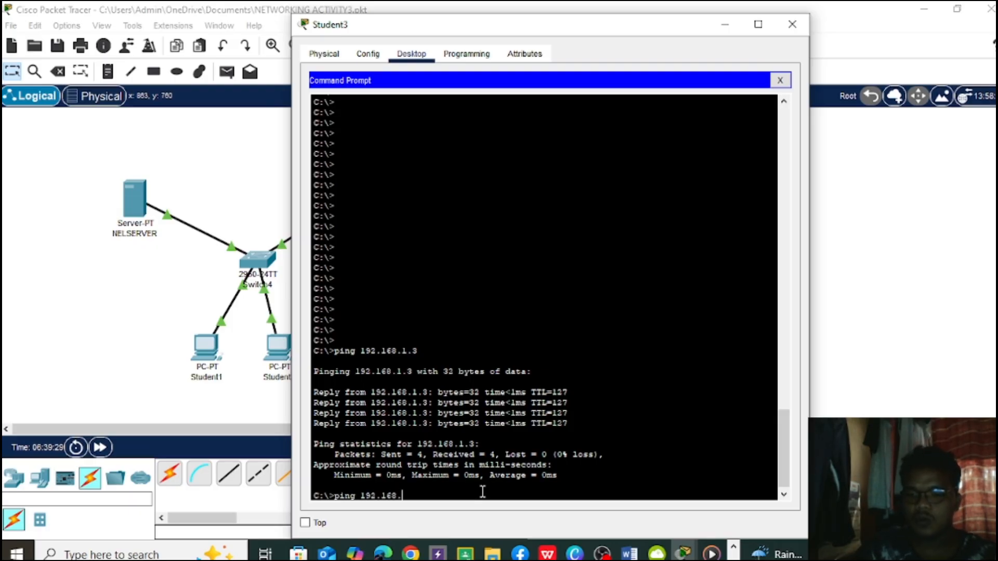
type("1.4")
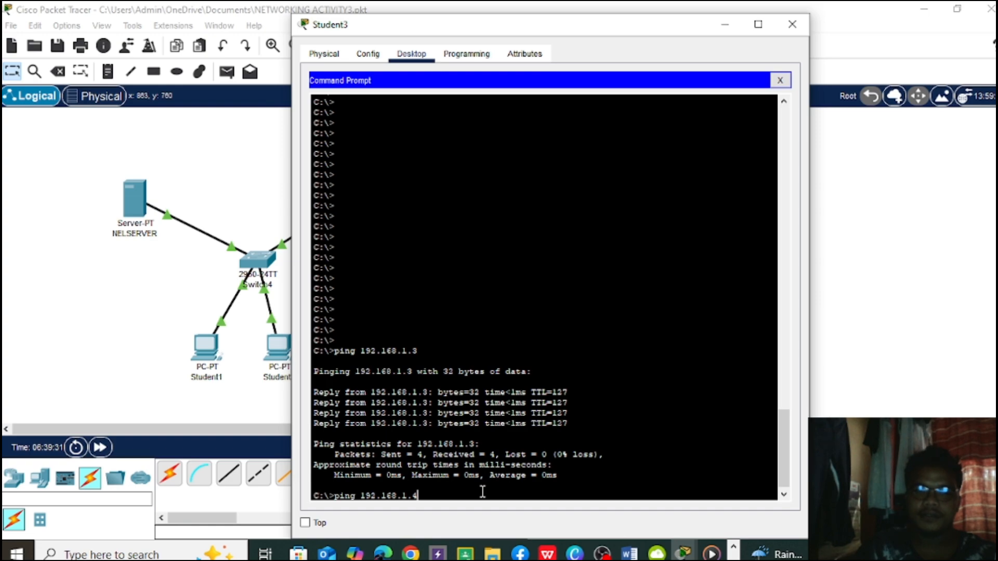
key("Return")
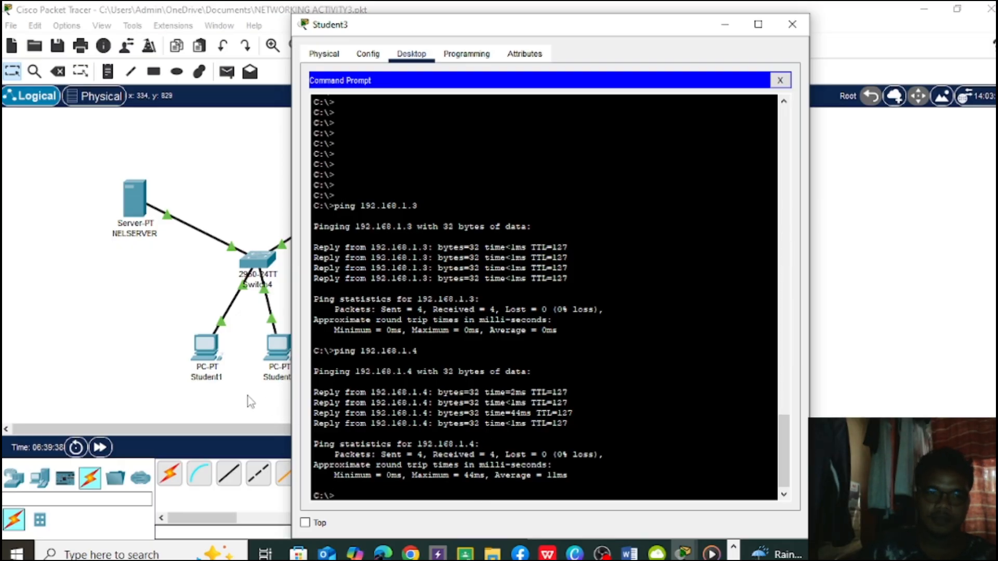
left_click(270, 405)
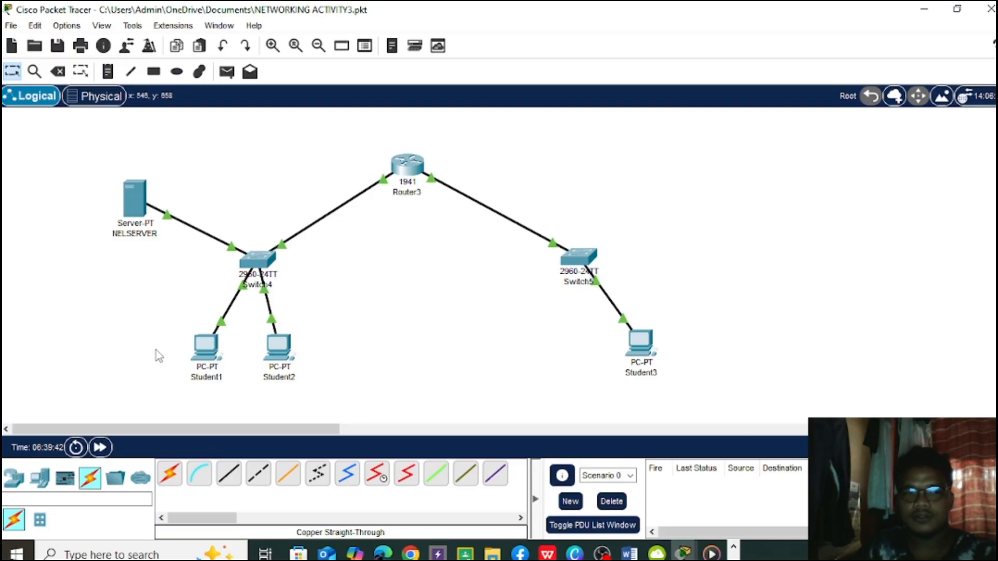
- Check Student1's gateway, DNS and FastEthernet0 IP settings, and ping 192.168.2.2 from its Command Prompt
left_click(211, 358)
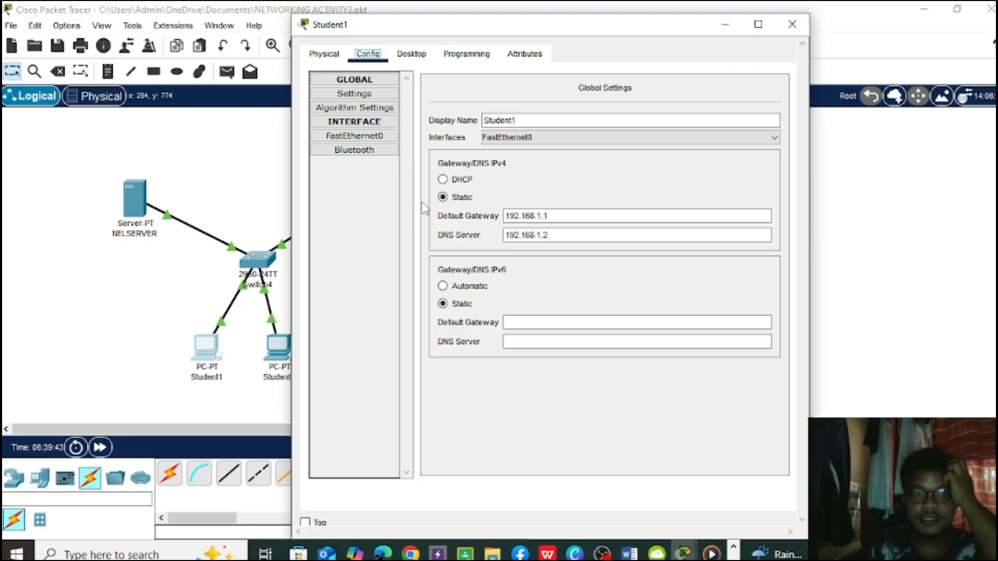
left_click(371, 138)
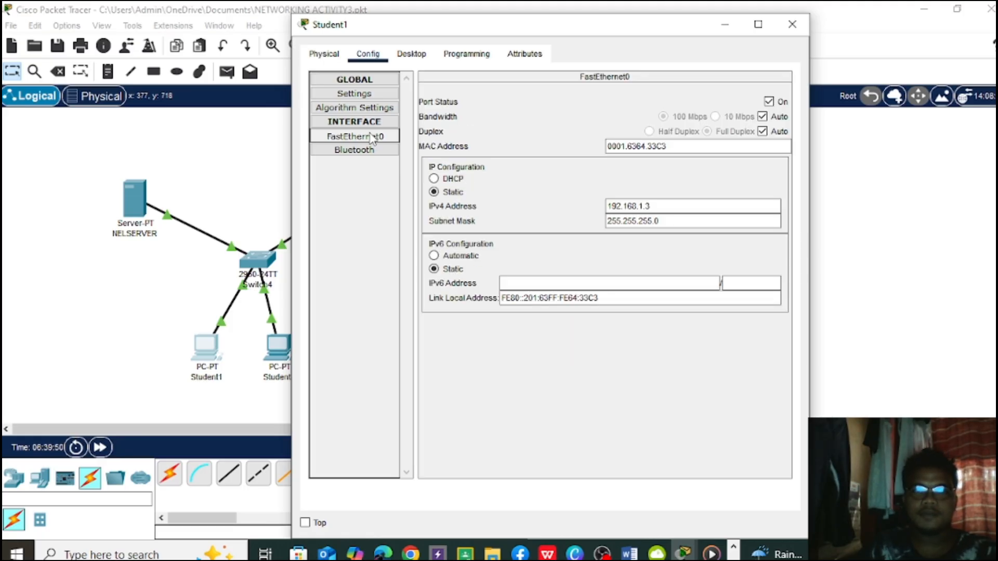
left_click(412, 55)
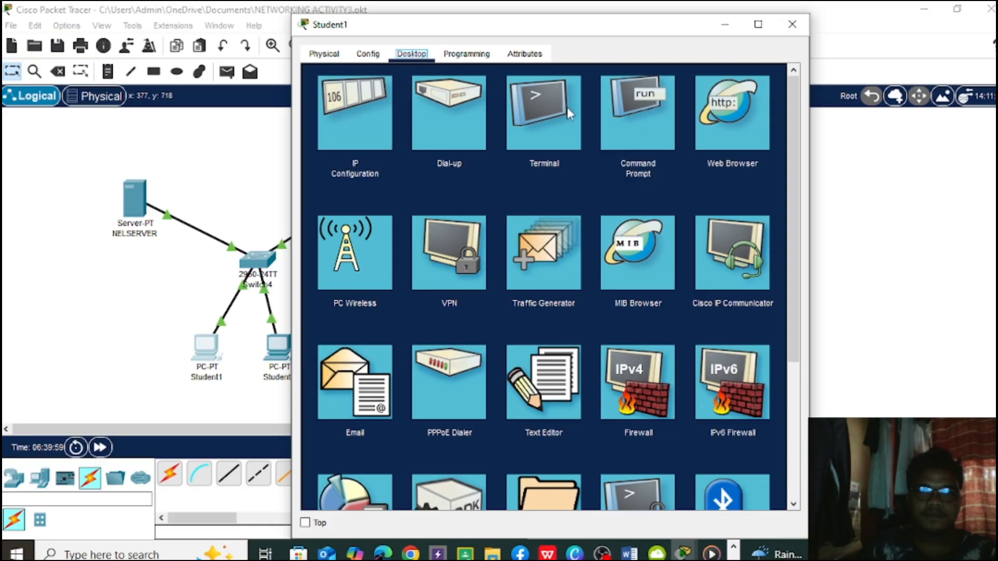
left_click(654, 124)
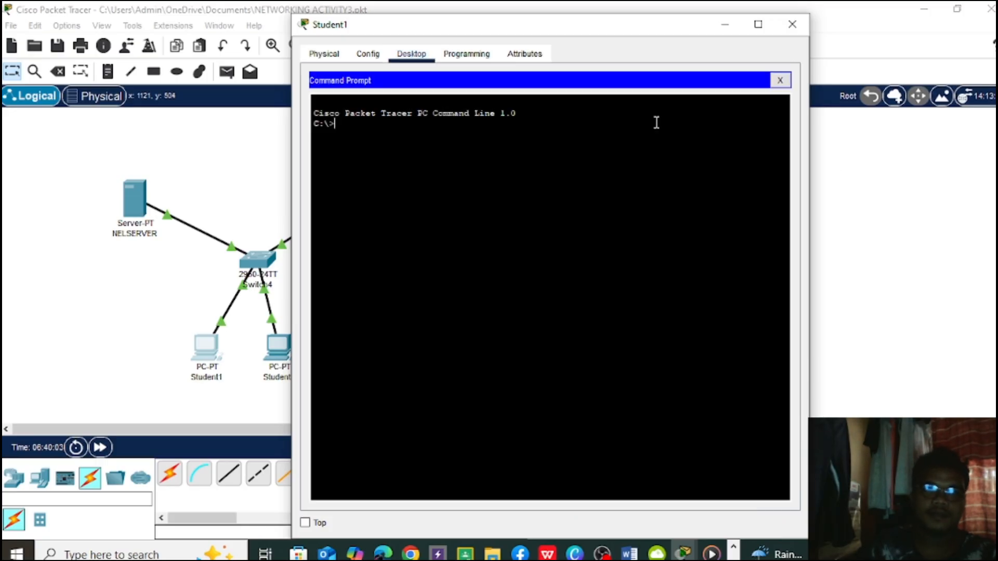
type("ping")
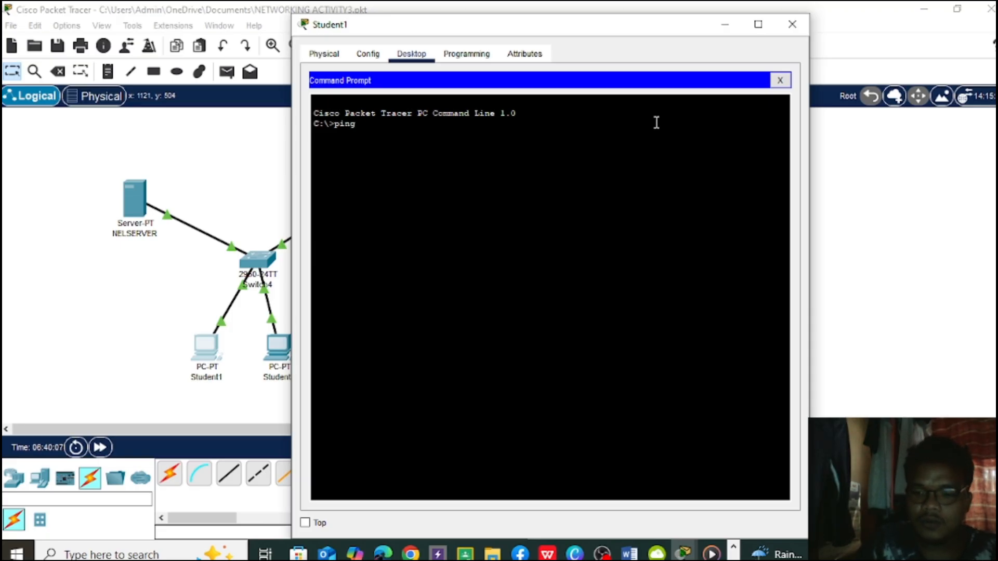
type(" 192.1")
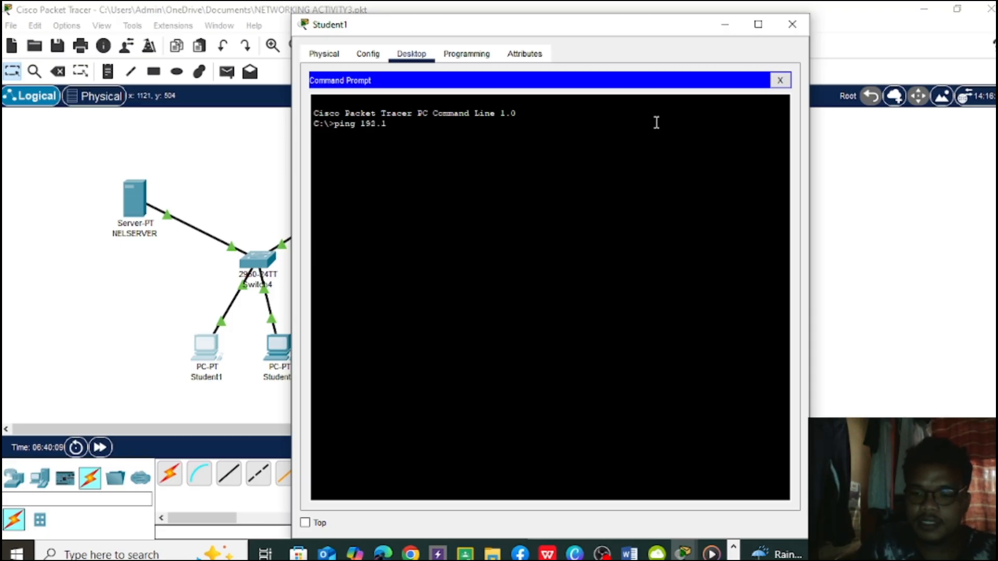
type("68.")
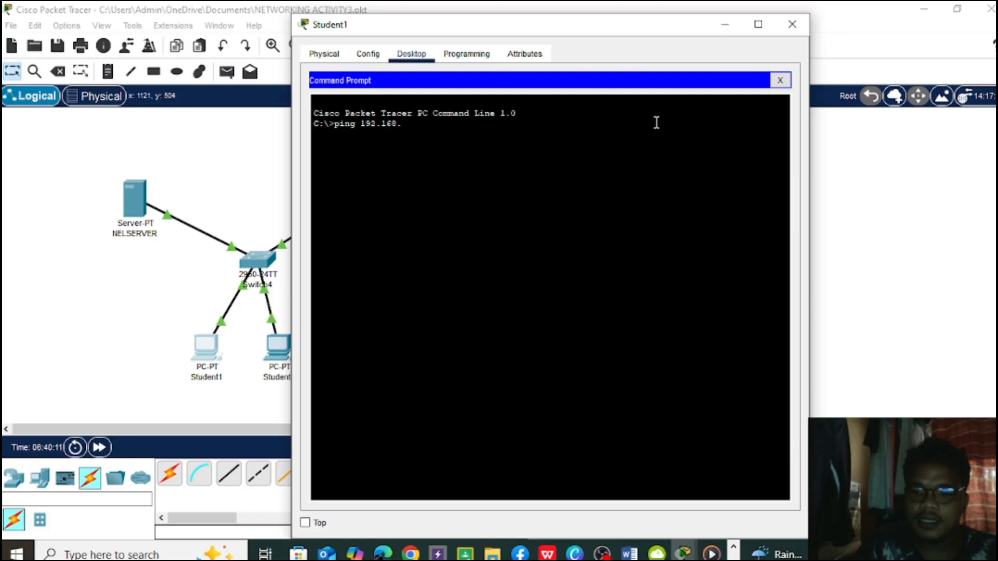
type("2.2")
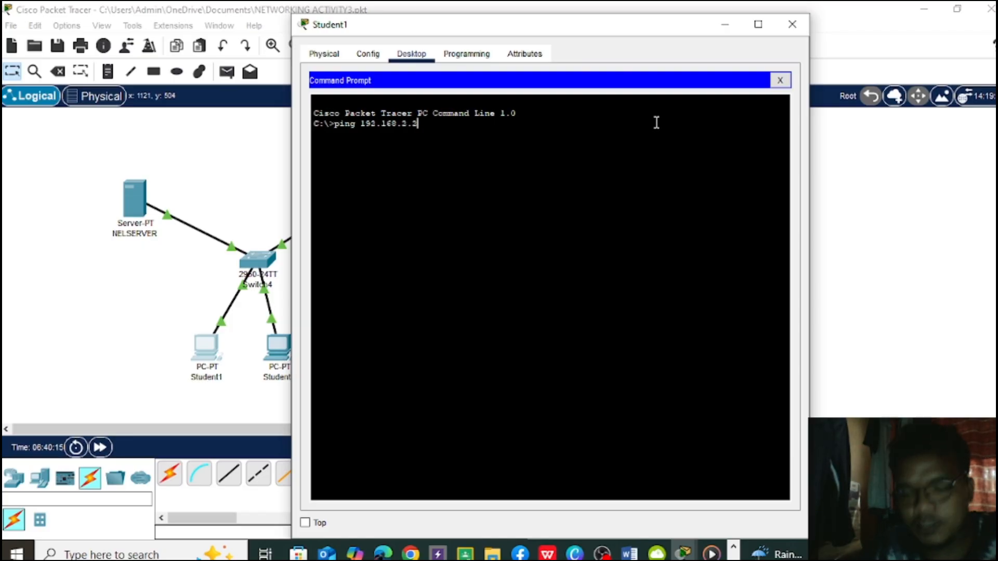
key("Return")
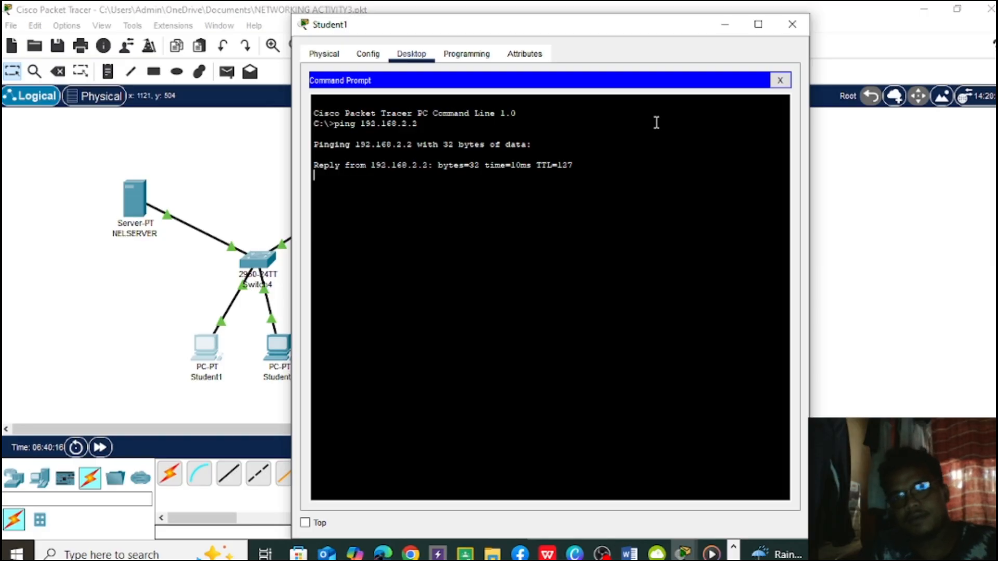